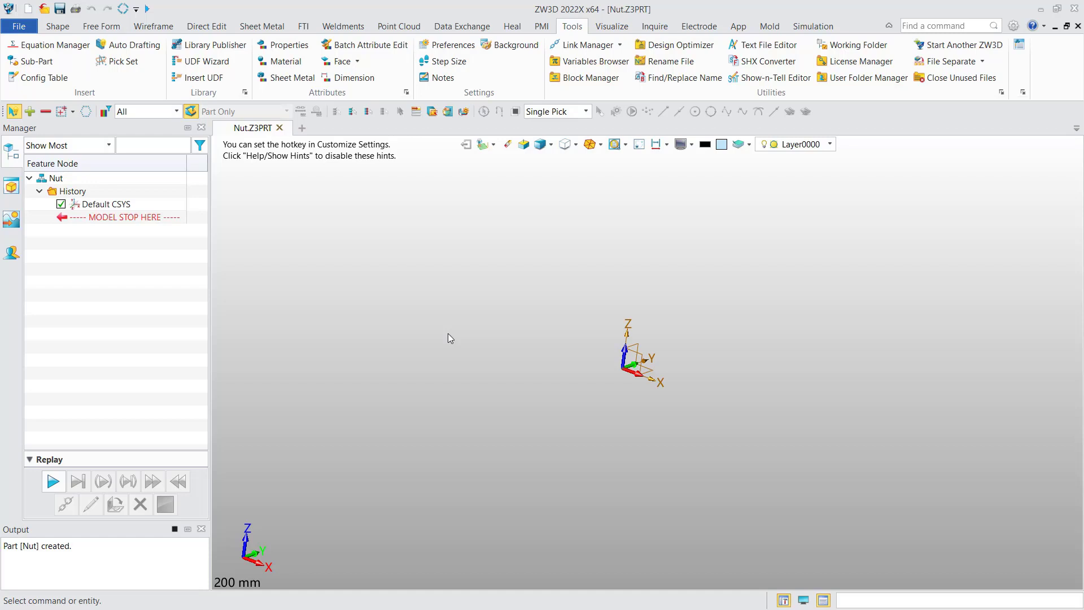
# Create two length variables in the Equation Manager: S = 4 mm and L = 1.2 mm.
pyautogui.click(50, 44)
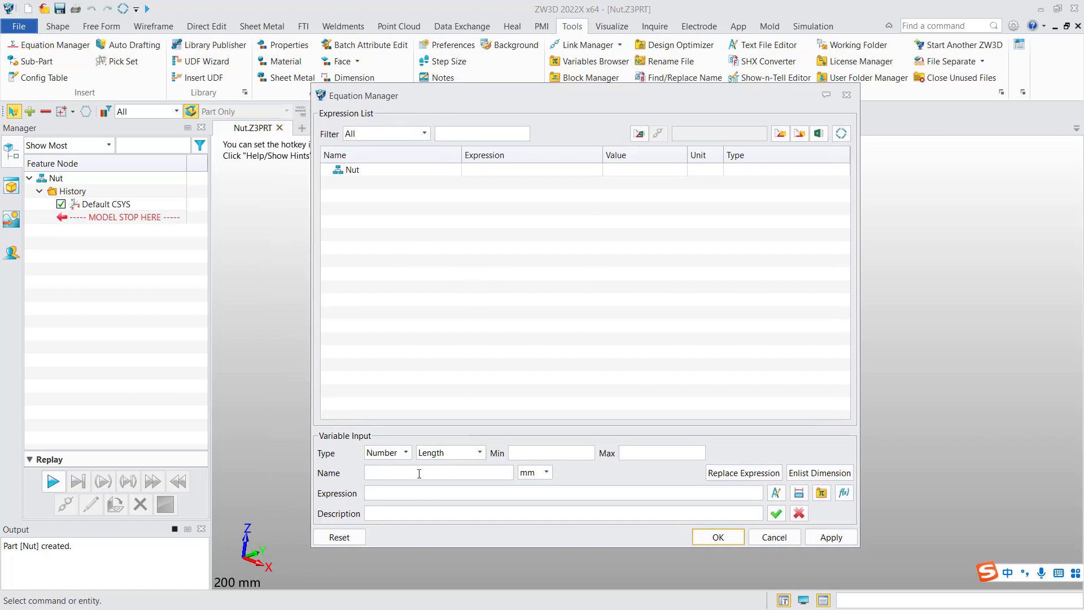
pyautogui.press('shift')
pyautogui.write('4')
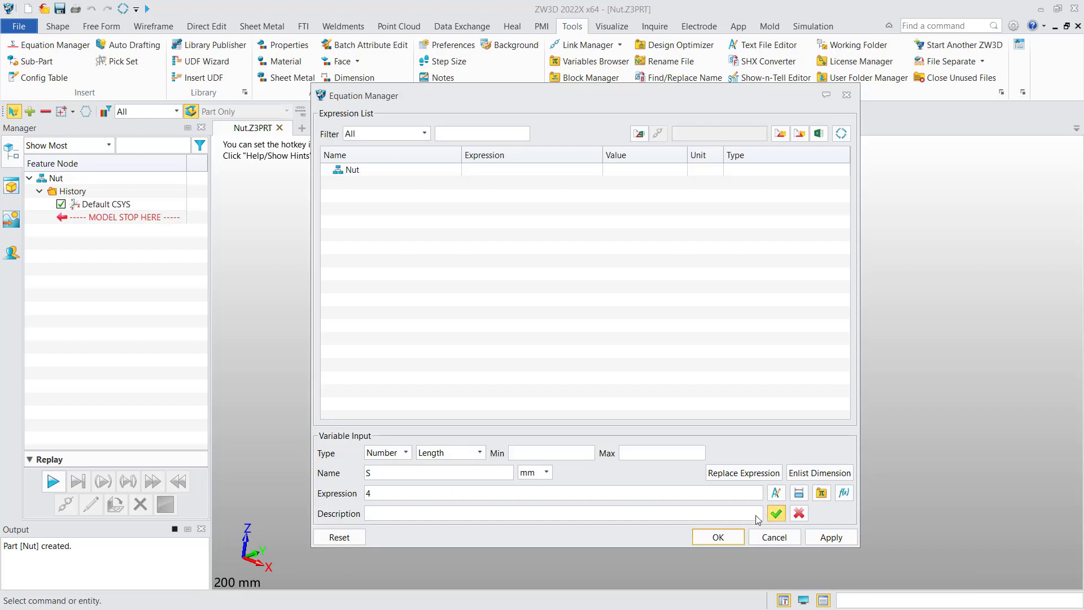
pyautogui.click(775, 513)
pyautogui.click(397, 473)
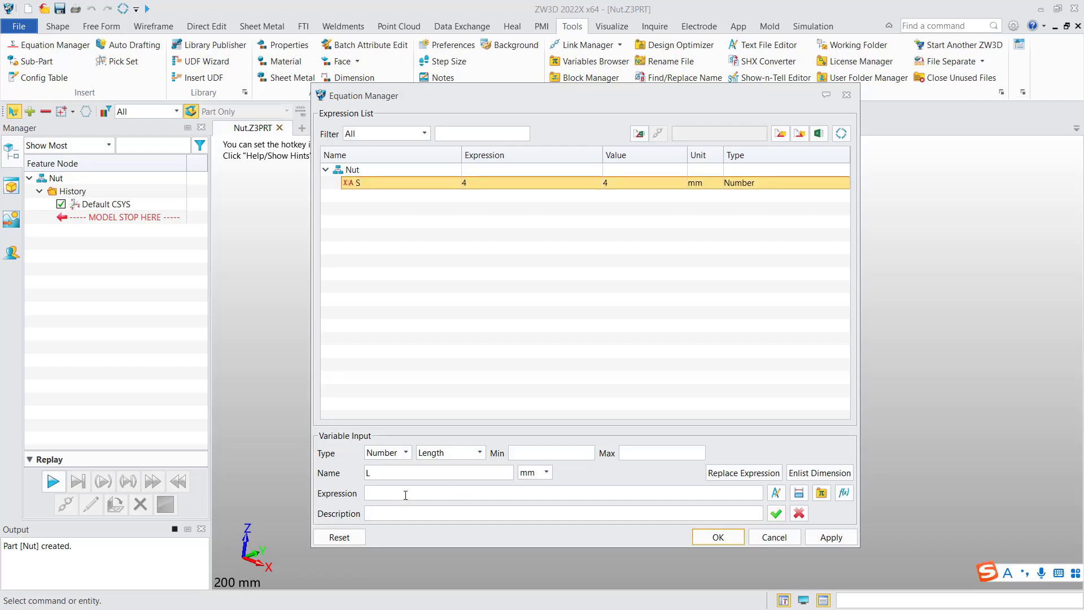
pyautogui.write('1.2')
pyautogui.click(776, 514)
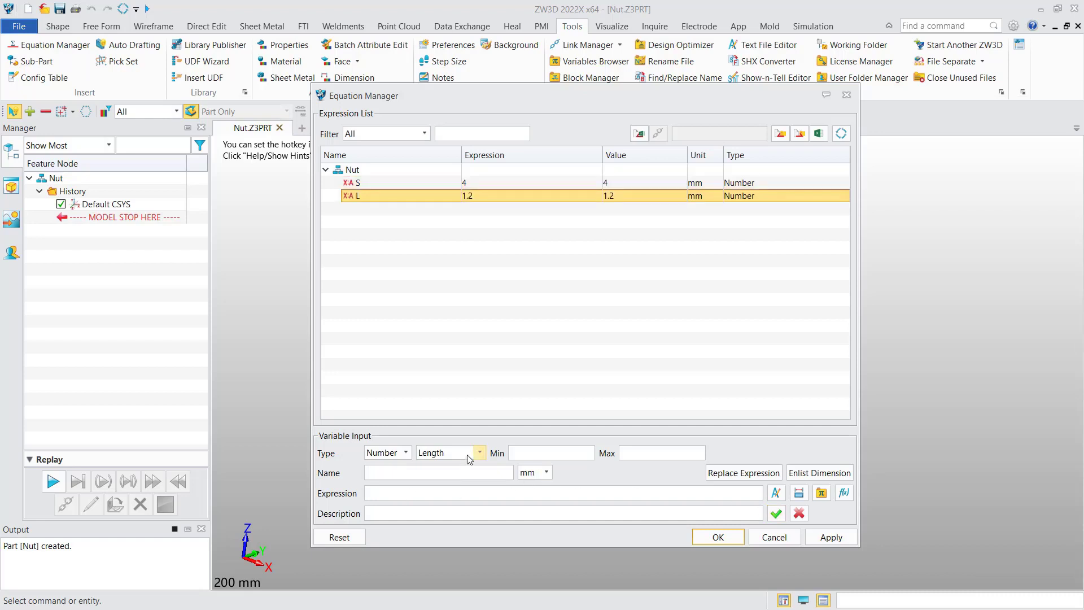
# Add an angle variable named A with the value 30 deg.
pyautogui.click(468, 456)
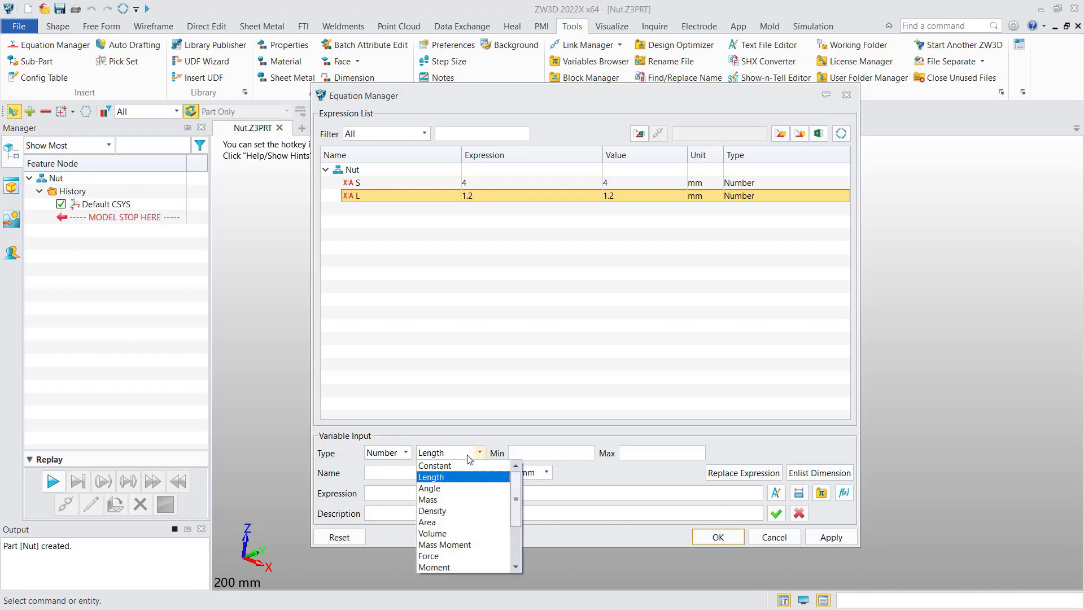
pyautogui.click(450, 489)
pyautogui.click(433, 472)
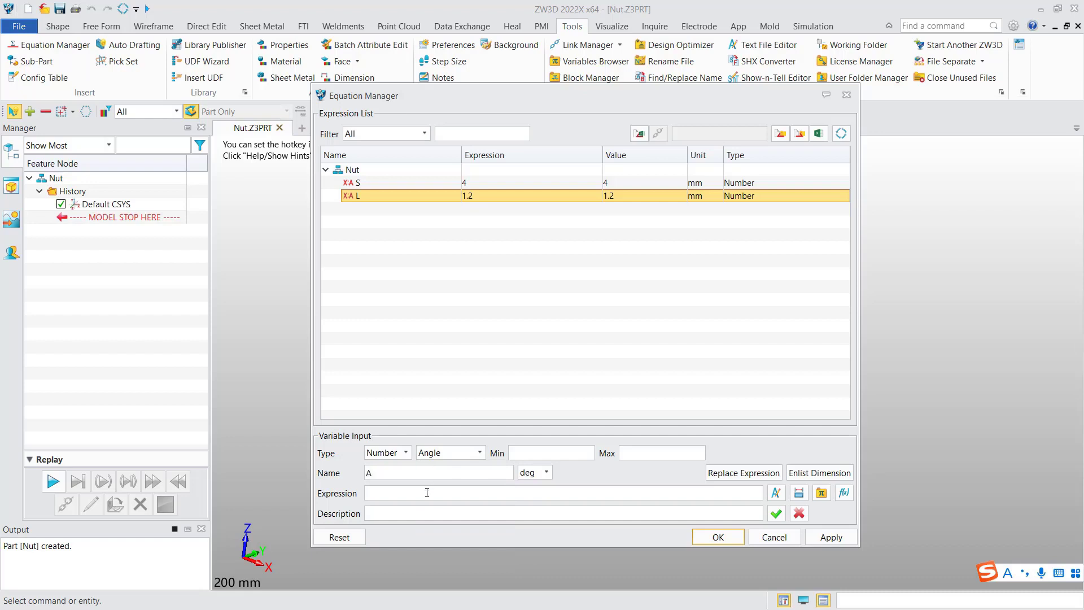
pyautogui.write('30')
pyautogui.click(775, 514)
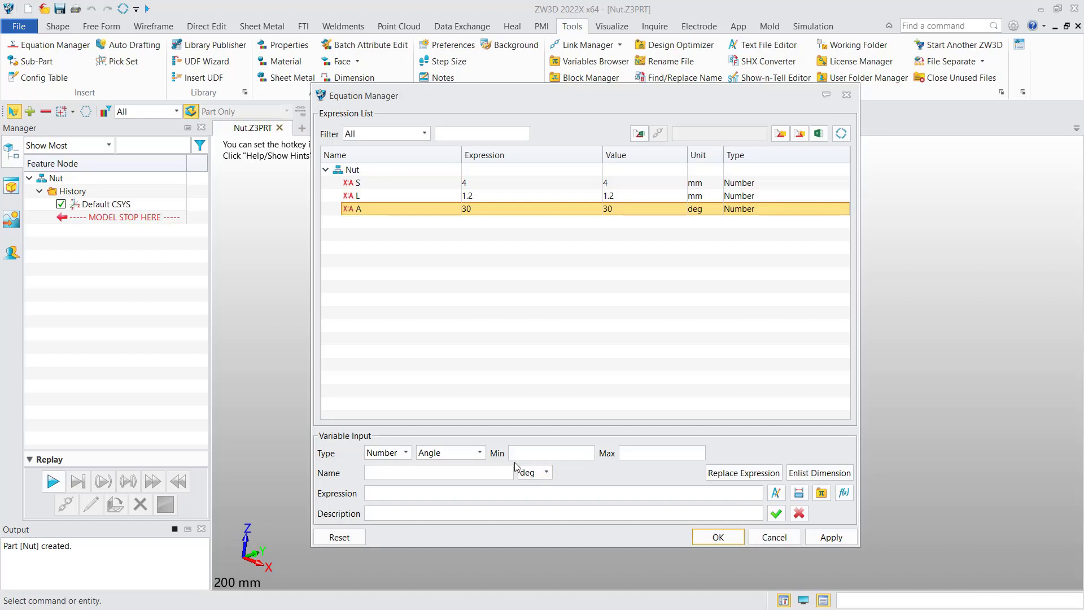
# Add a length variable named P with the value .4 mm.
pyautogui.click(462, 458)
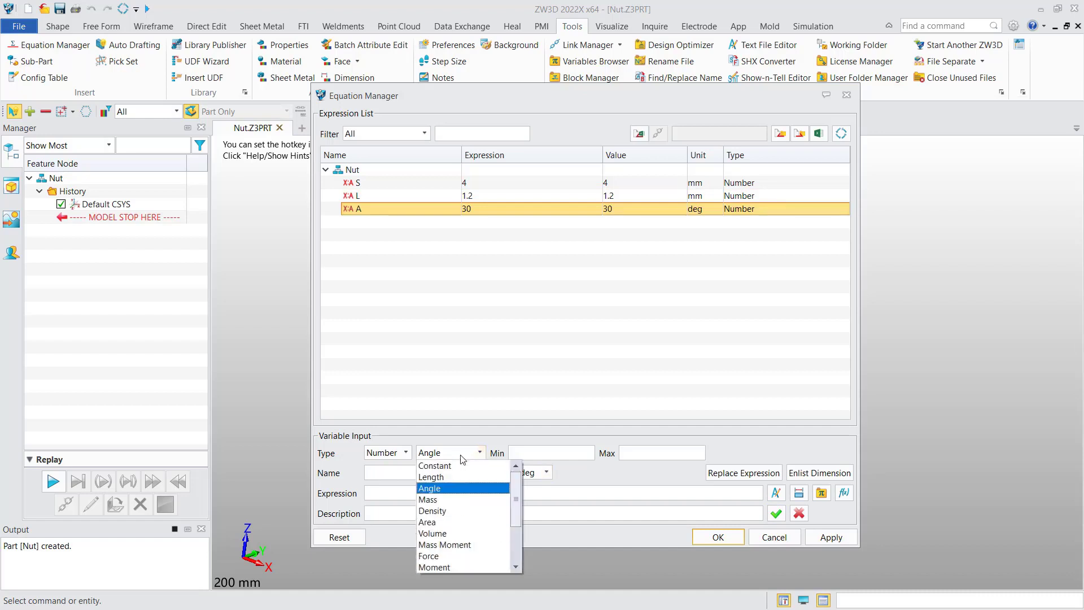
pyautogui.click(452, 474)
pyautogui.click(434, 474)
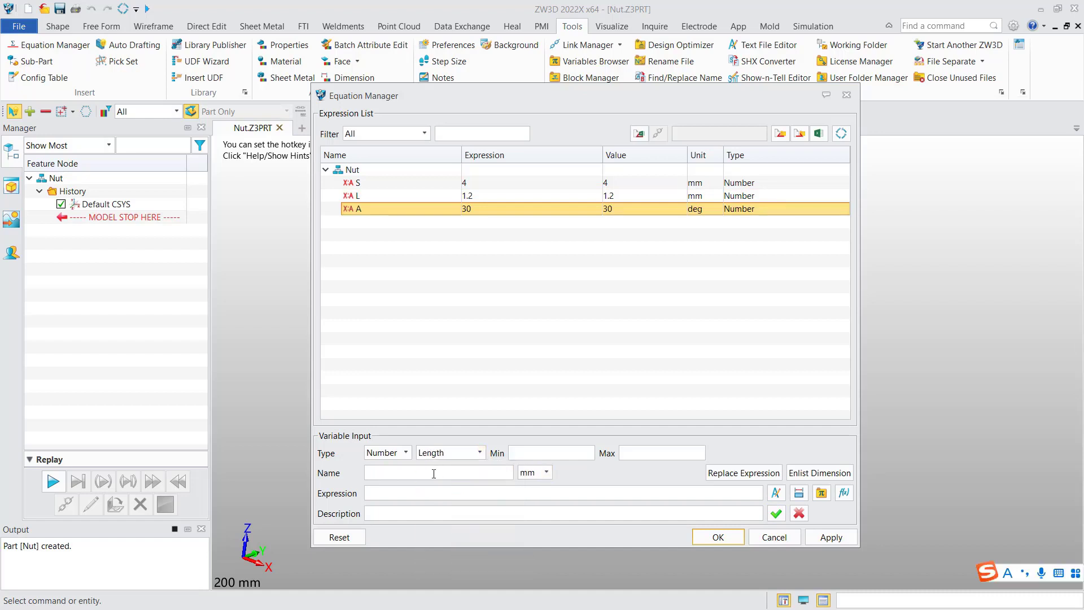
pyautogui.write('P')
pyautogui.click(416, 492)
pyautogui.write('.4')
pyautogui.click(777, 513)
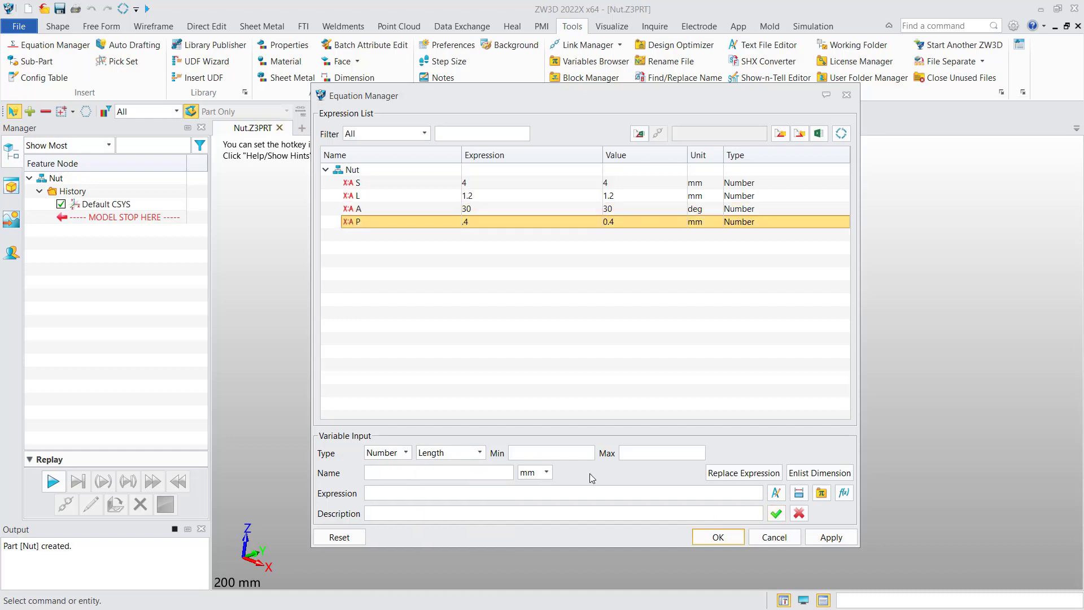
# Add length variable D = 2 mm, apply the equations and list the part's expressions in the feature tree.
pyautogui.click(403, 475)
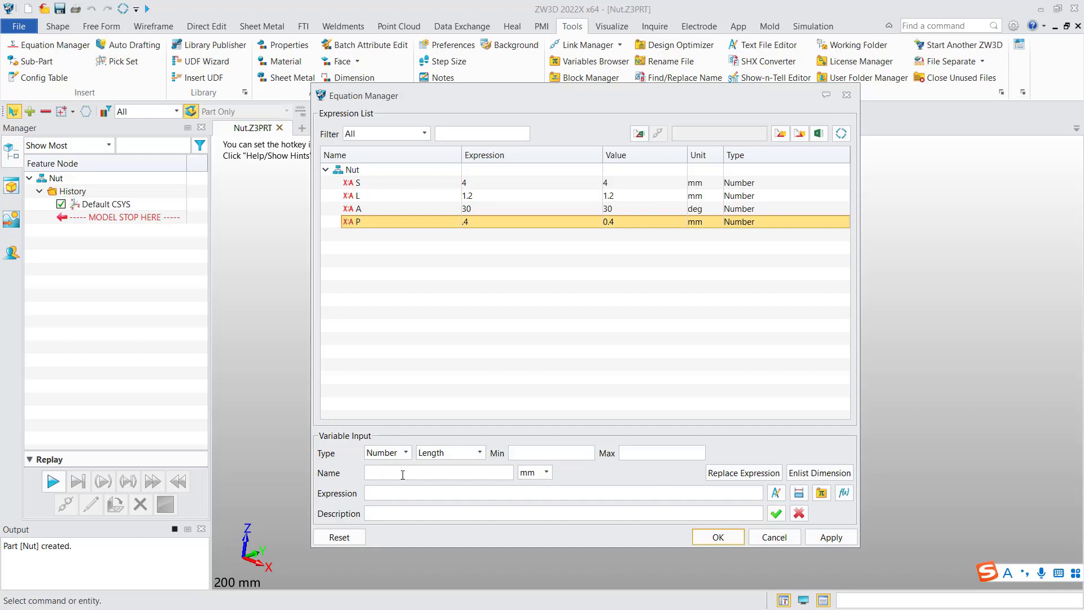
pyautogui.write('D')
pyautogui.write('2')
pyautogui.click(776, 513)
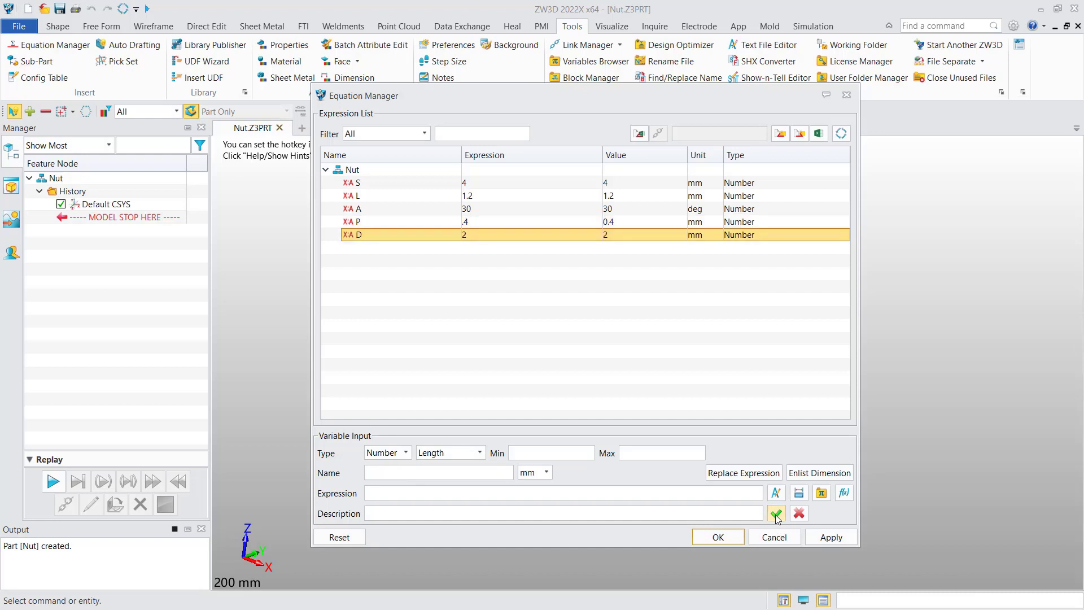
pyautogui.click(831, 537)
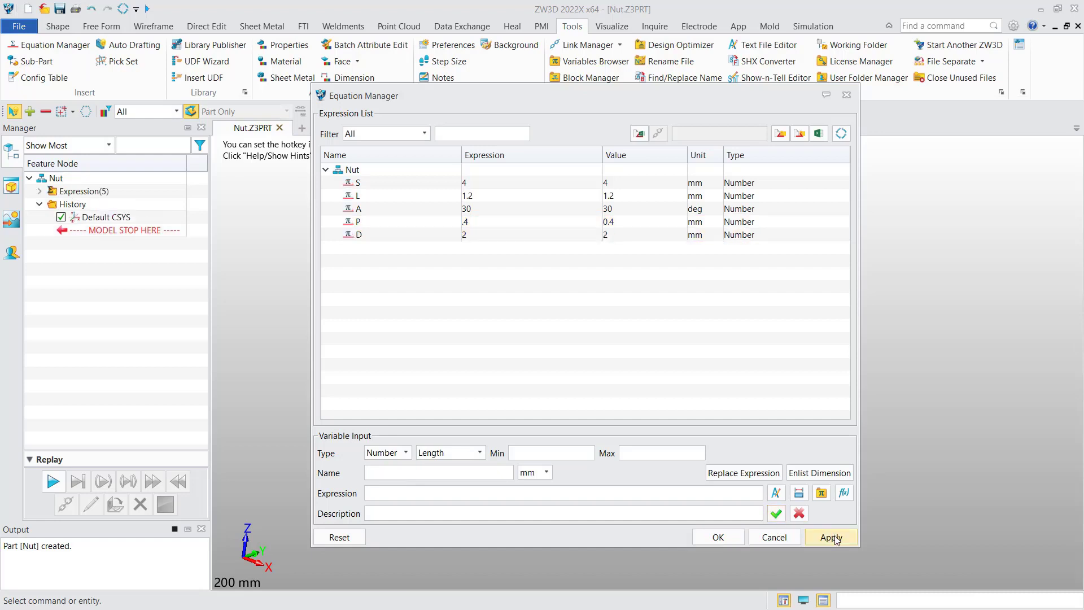
pyautogui.click(726, 540)
pyautogui.click(40, 192)
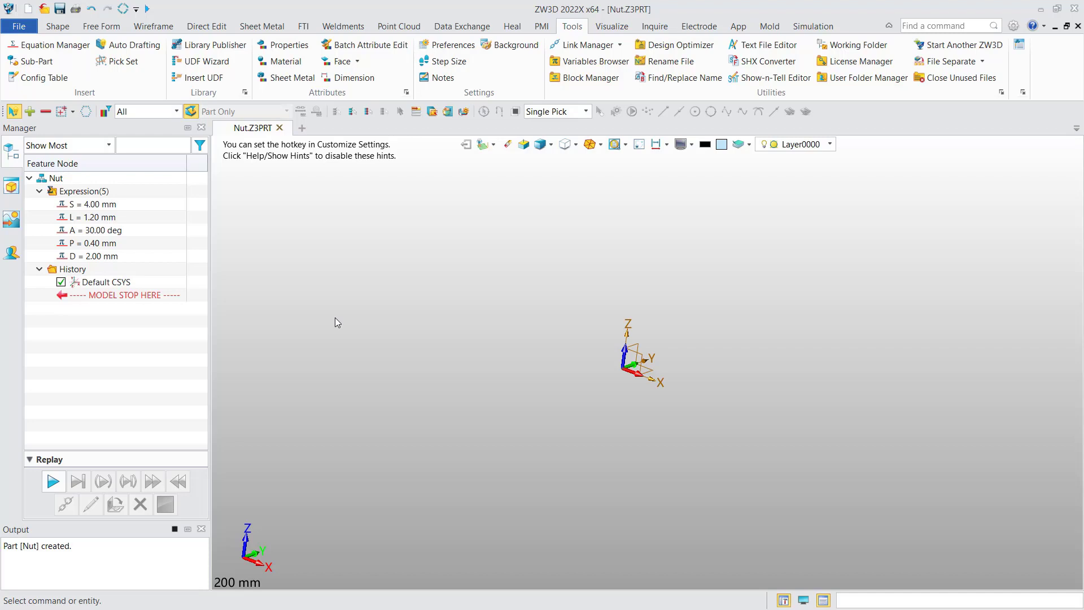
# Start a new sketch on the XY plane.
pyautogui.click(58, 26)
pyautogui.moveTo(459, 312); pyautogui.dragTo(462, 319, button='right')
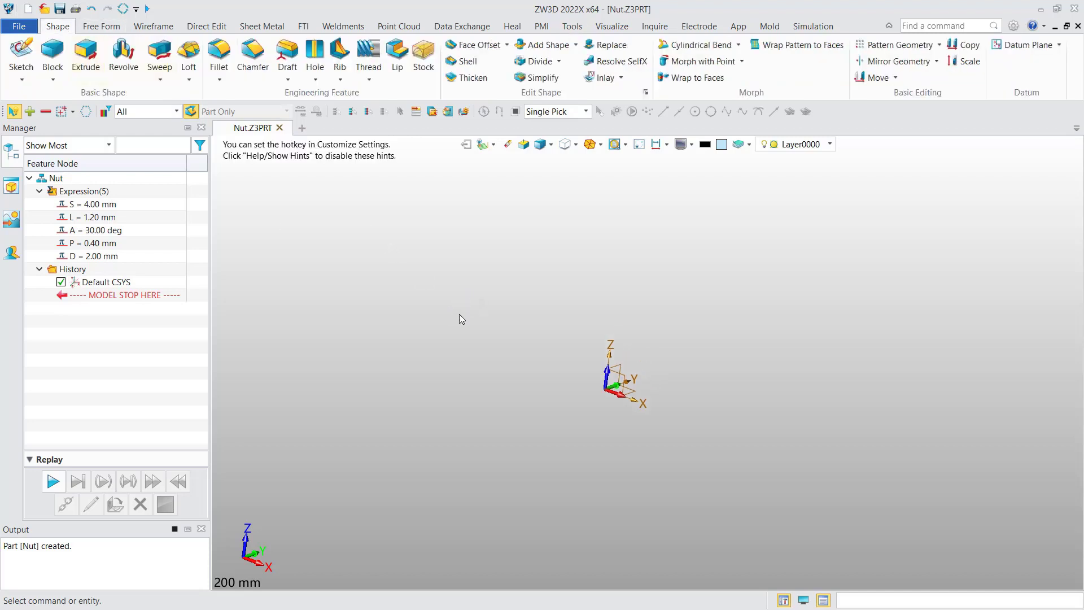
pyautogui.click(21, 54)
pyautogui.click(639, 397)
pyautogui.middleClick(457, 285)
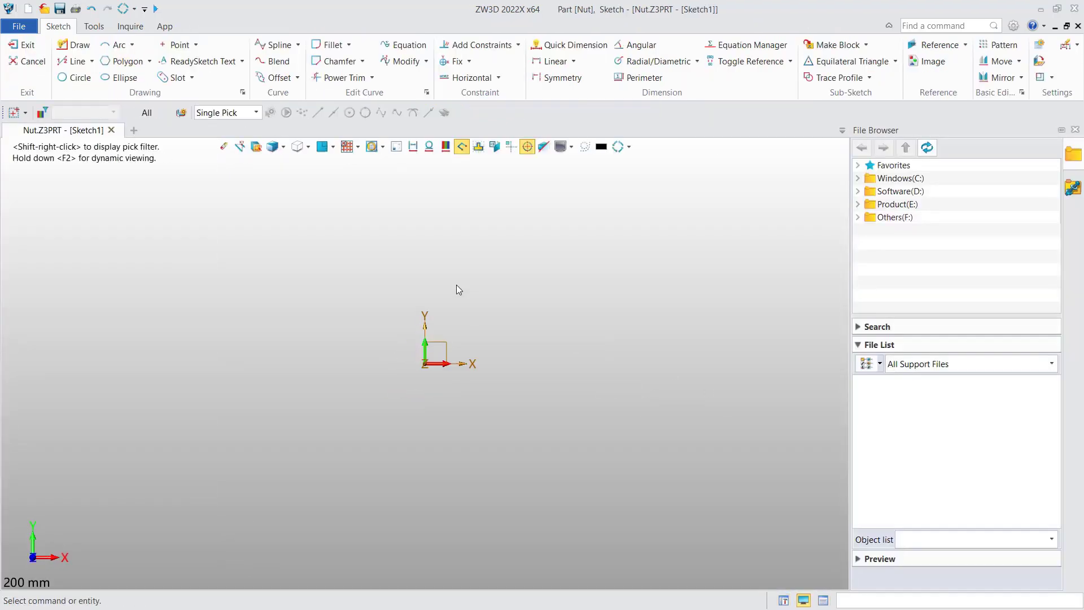
# Sketch a six-sided polygon centred on the origin with a radius of 8.5 mm.
pyautogui.click(124, 60)
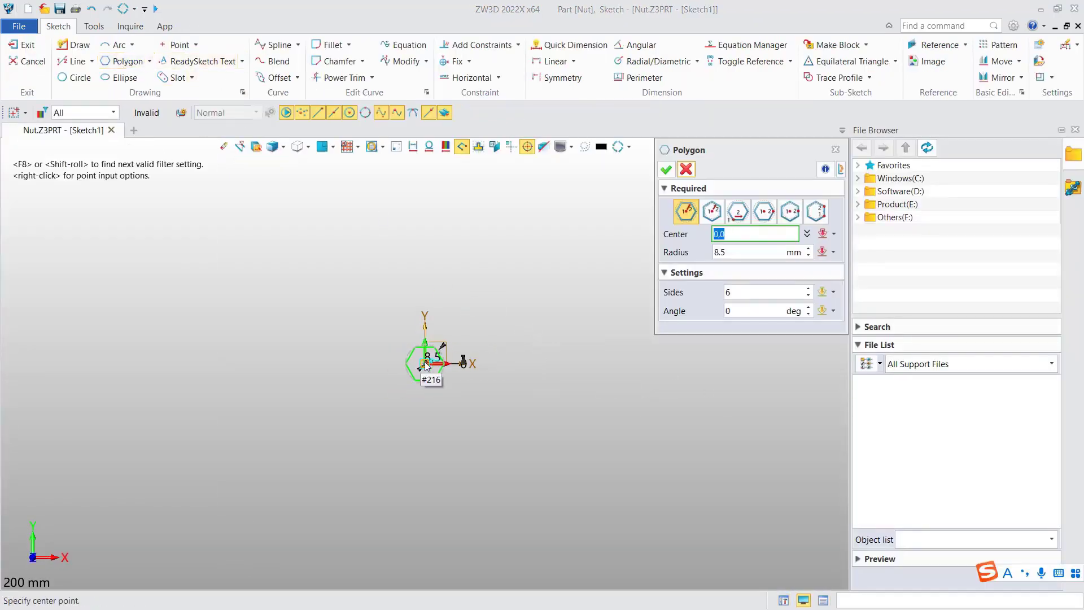
pyautogui.click(425, 363)
pyautogui.click(666, 168)
pyautogui.hotkey('ctrl', 'f')
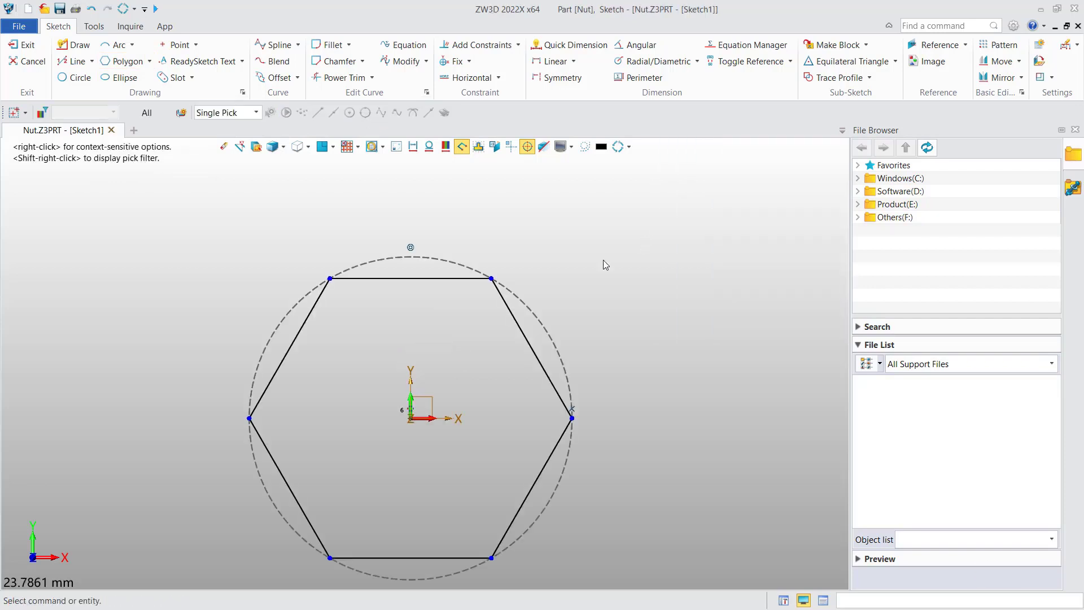
# Dimension the distance between the hexagon's two horizontal sides, placing the dimension outside its right corner.
pyautogui.rightClick(676, 204)
pyautogui.click(689, 182)
pyautogui.click(460, 230)
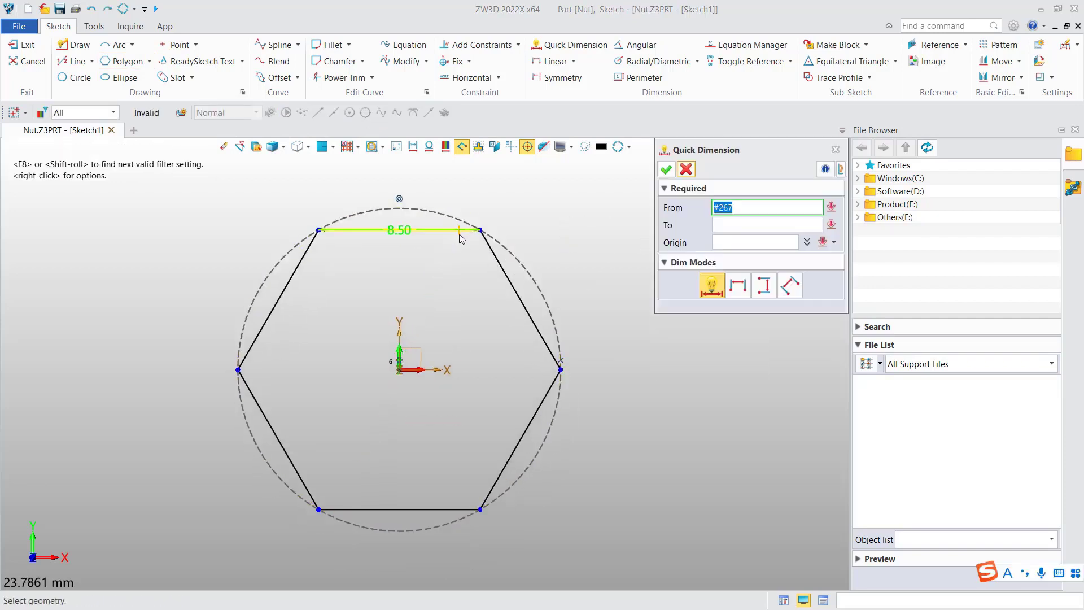
pyautogui.click(455, 510)
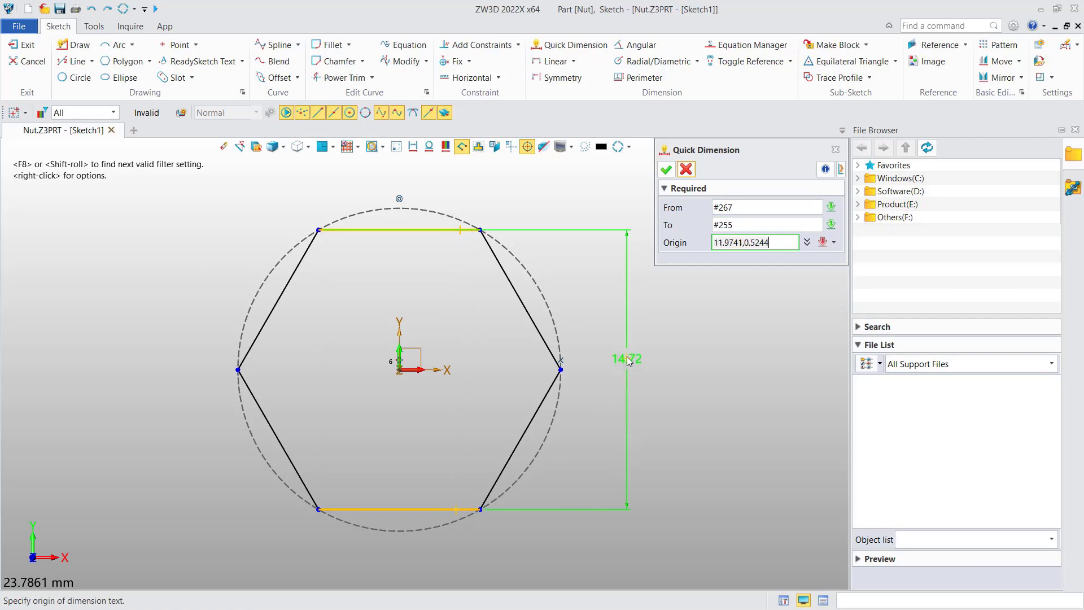
pyautogui.click(628, 374)
# Link the hexagon's across-flats dimension to variable S and finish the sketch.
pyautogui.moveTo(795, 386); pyautogui.dragTo(836, 316)
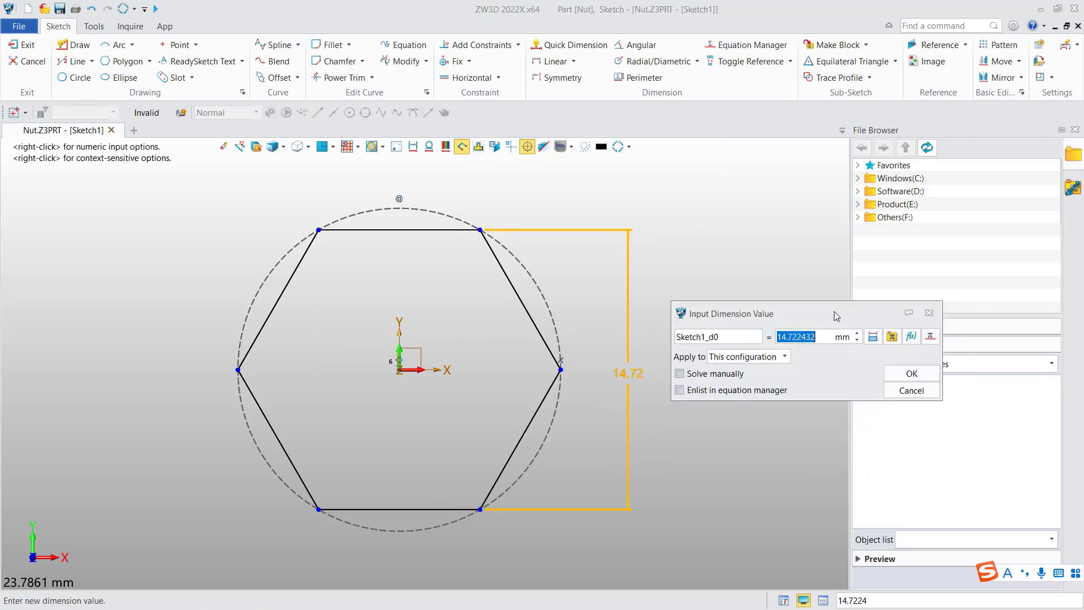
pyautogui.click(892, 337)
pyautogui.click(733, 306)
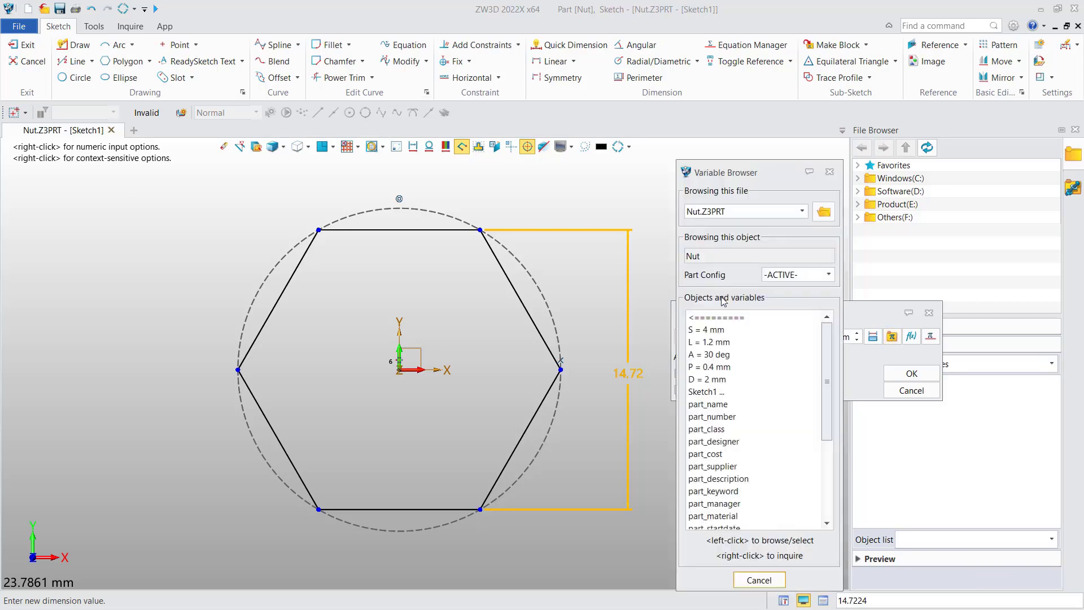
pyautogui.click(725, 329)
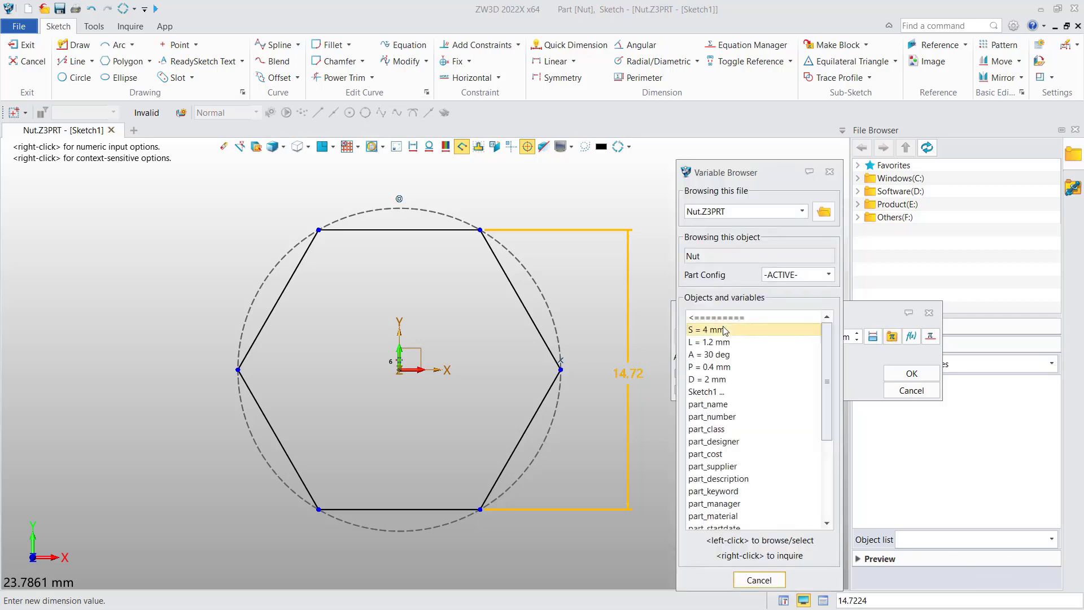
pyautogui.click(921, 374)
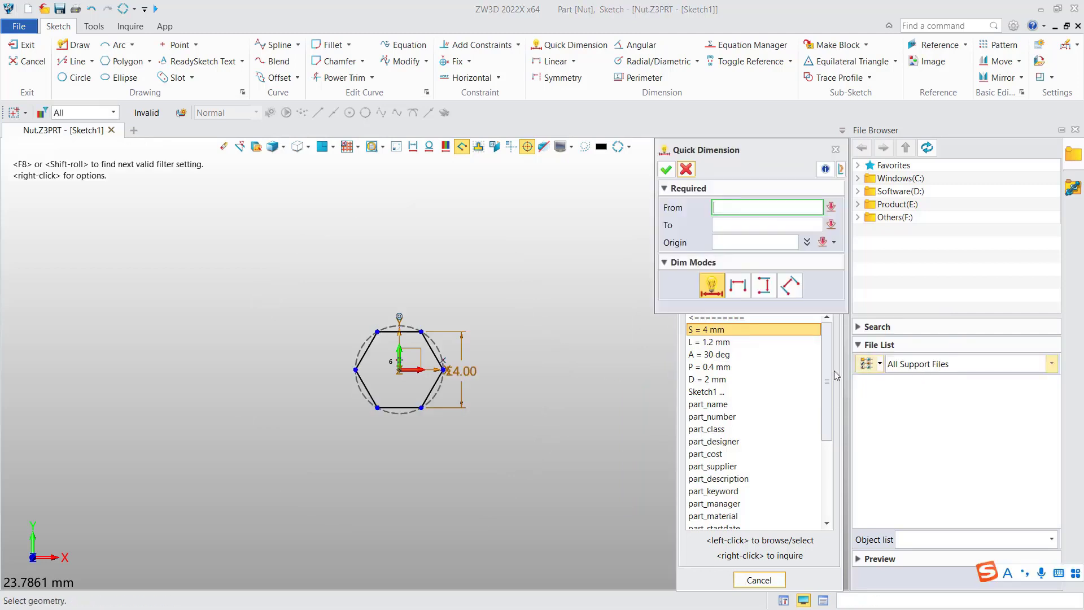
pyautogui.click(667, 170)
pyautogui.scroll(6, 441, 391)
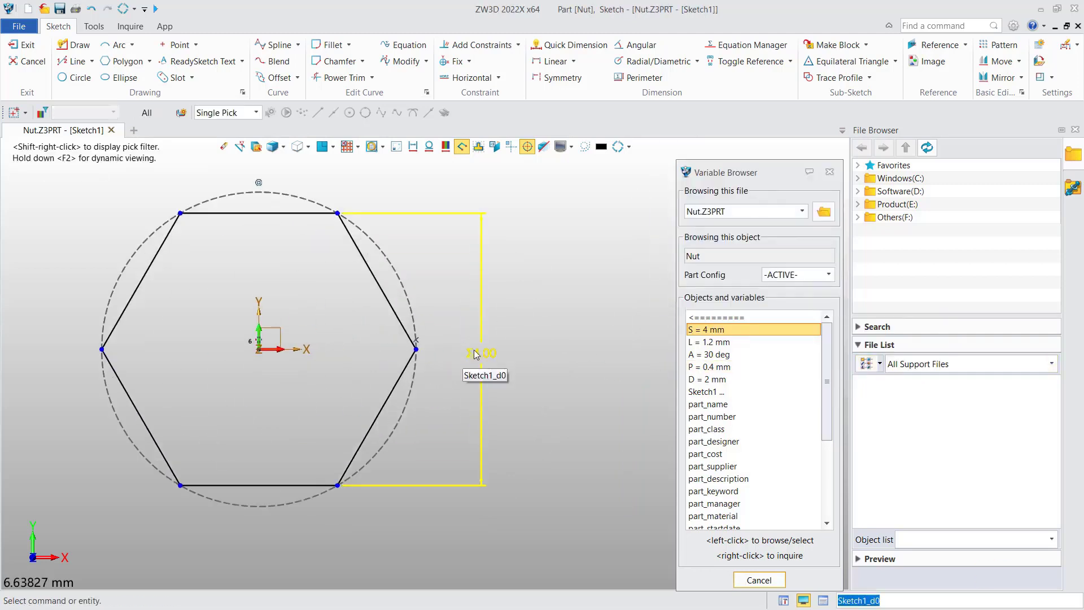
pyautogui.click(830, 171)
pyautogui.rightClick(603, 236)
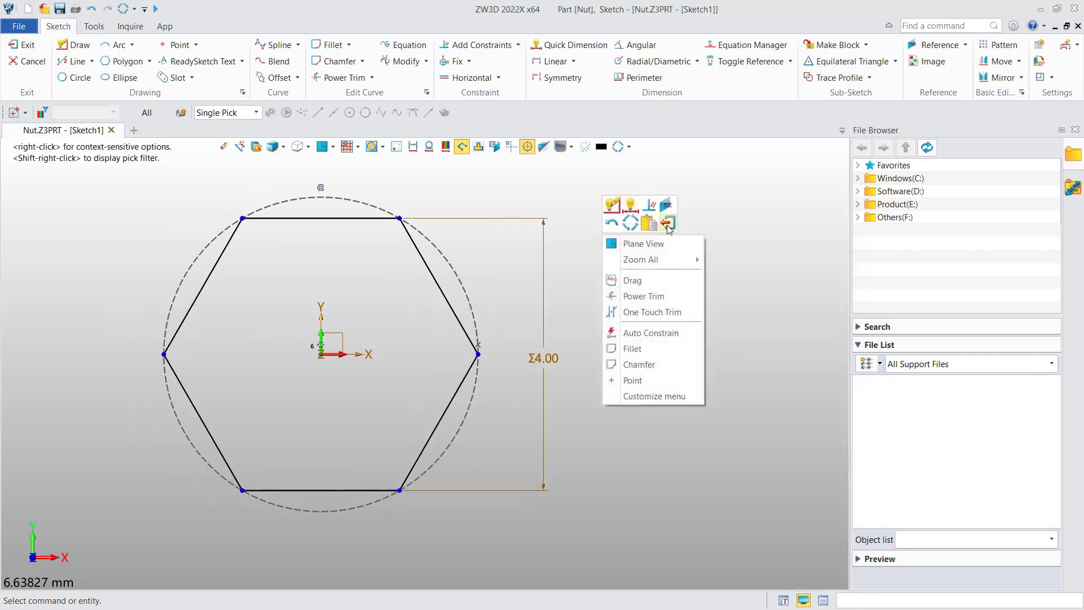
pyautogui.click(668, 224)
# Extrude the hexagon sketch as a one-sided base solid, with its end distance driven by the expression L.
pyautogui.scroll(-2, 651, 313)
pyautogui.moveTo(651, 313); pyautogui.dragTo(587, 311, button='right')
pyautogui.moveTo(586, 311); pyautogui.dragTo(515, 345, button='middle')
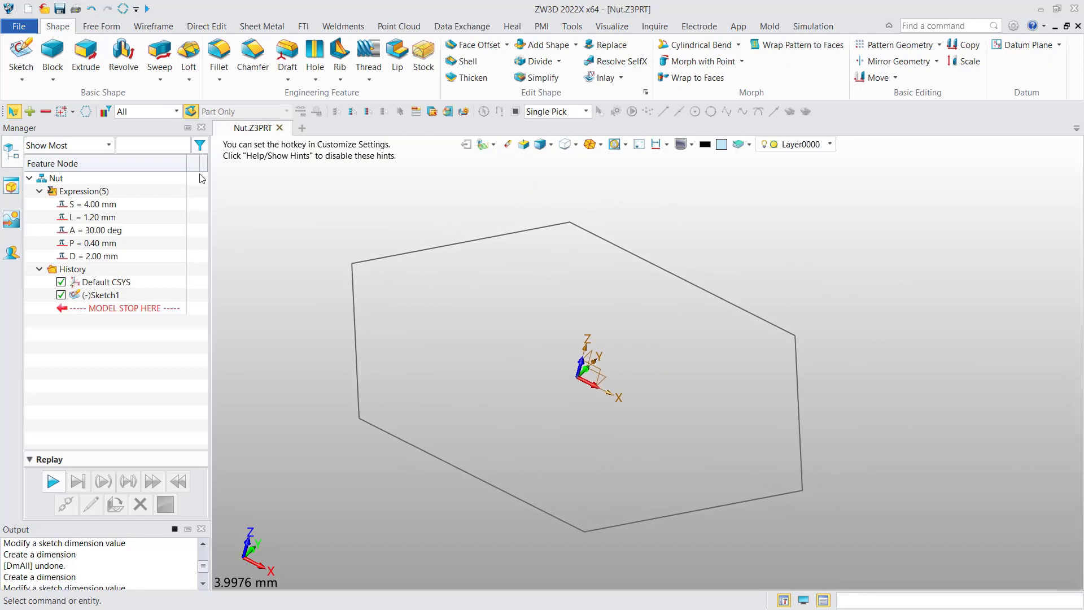
pyautogui.click(86, 56)
pyautogui.click(402, 292)
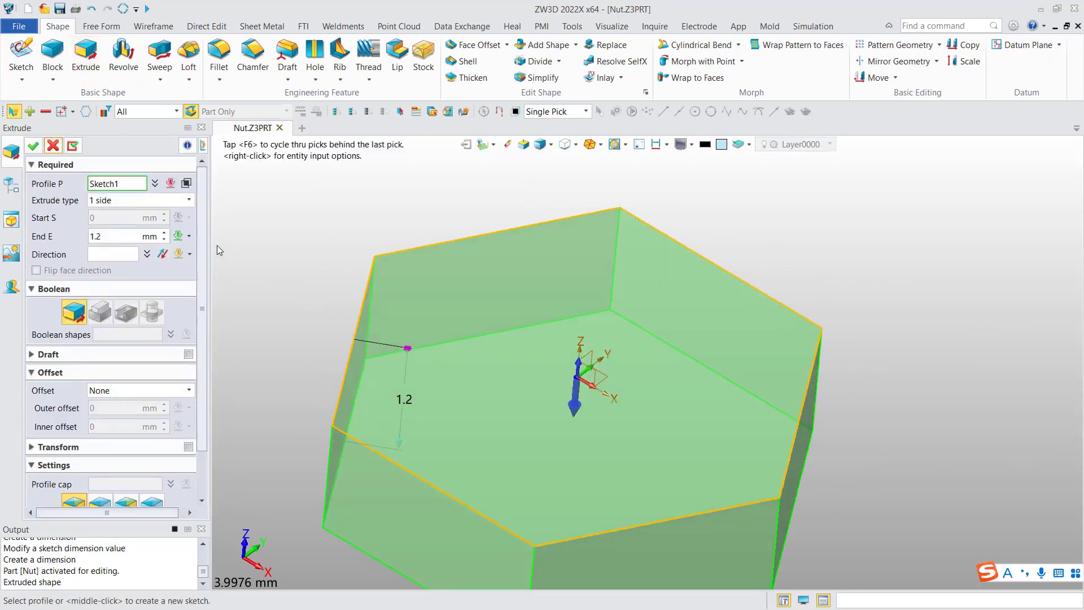
pyautogui.click(190, 237)
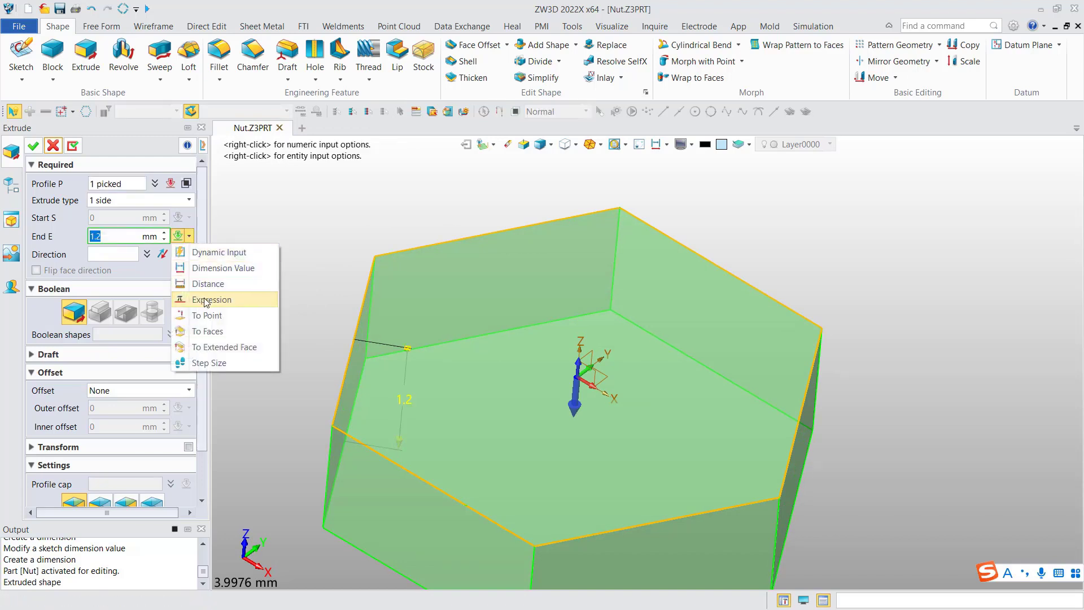
pyautogui.click(206, 300)
pyautogui.click(250, 293)
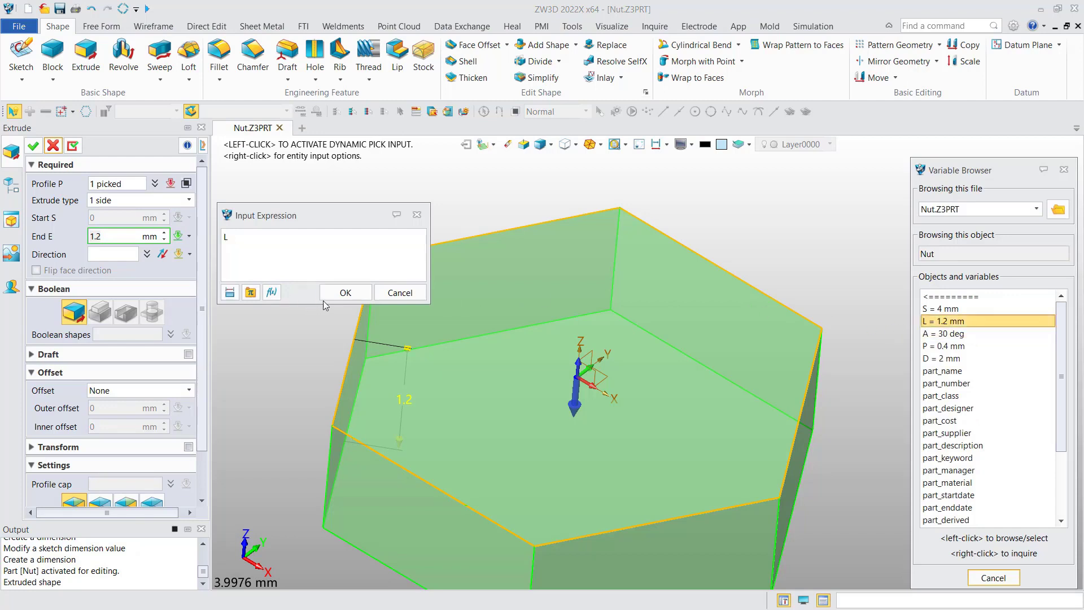
pyautogui.click(345, 293)
pyautogui.click(34, 145)
# Show the dimensions associated with the hexagonal extrusion and examine them on the model.
pyautogui.moveTo(323, 211); pyautogui.dragTo(329, 219, button='right')
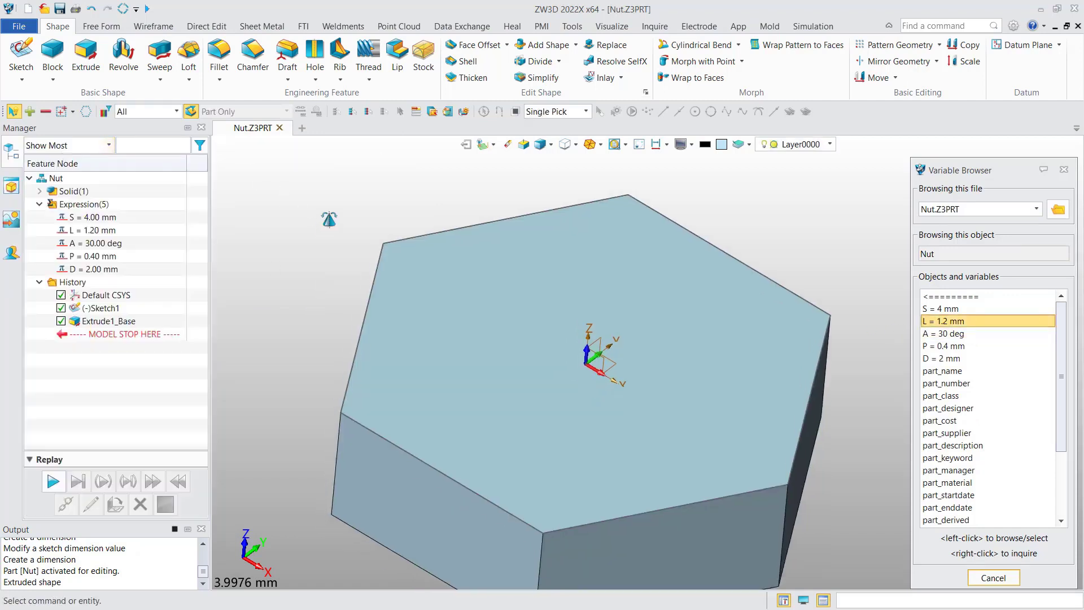
pyautogui.scroll(-4, 329, 219)
pyautogui.moveTo(321, 222); pyautogui.dragTo(381, 240, button='middle')
pyautogui.moveTo(337, 237); pyautogui.dragTo(336, 234, button='right')
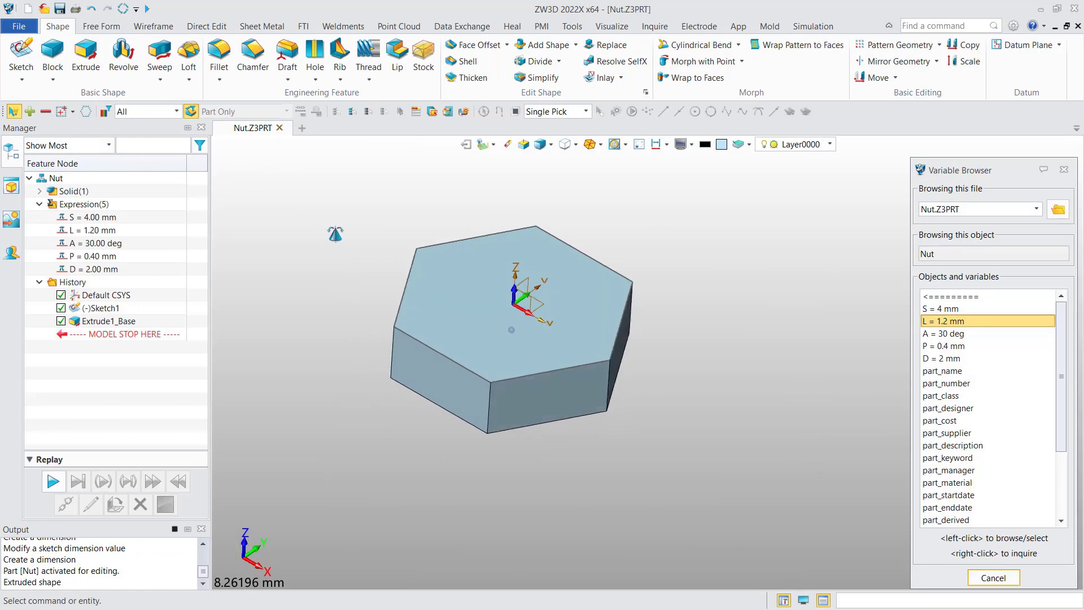
pyautogui.rightClick(117, 322)
pyautogui.click(180, 330)
pyautogui.moveTo(279, 277)
pyautogui.mouseDown(button='right')
pyautogui.moveTo(274, 269)
pyautogui.moveTo(292, 266)
pyautogui.moveTo(279, 273)
pyautogui.mouseUp(button='right')
pyautogui.scroll(5, 584, 293)
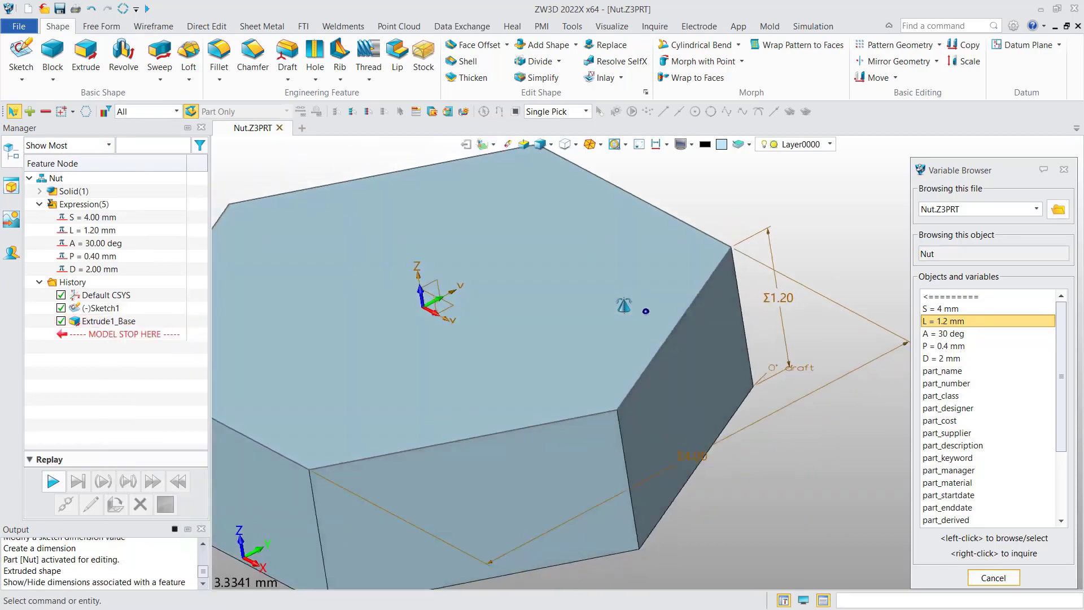
pyautogui.scroll(-5, 789, 289)
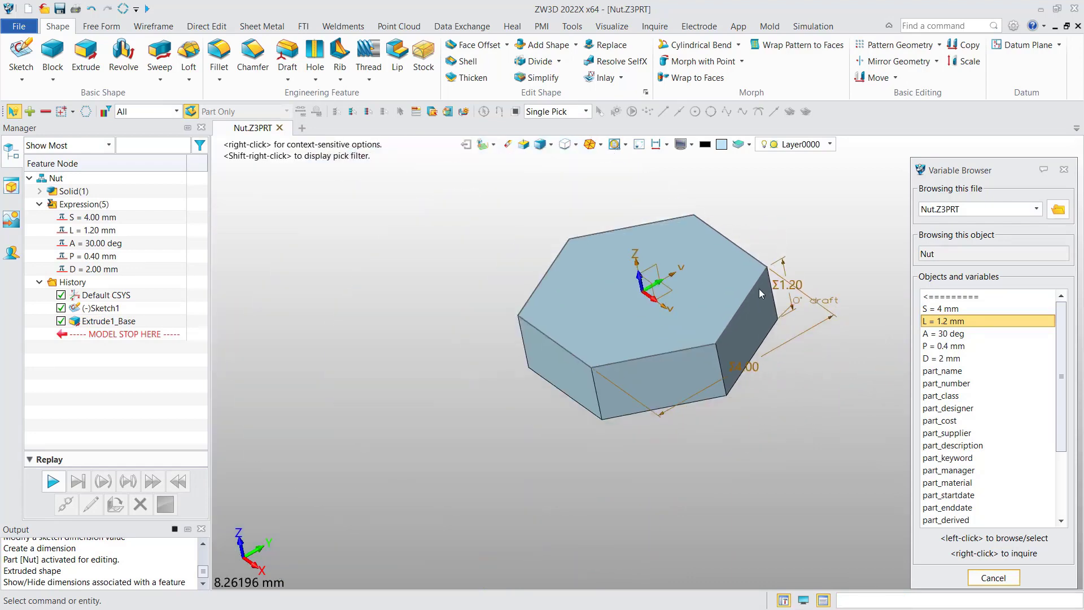
# Hide the hexagonal extrusion's associated dimensions and place a threaded hole at the origin in the hexagon's centre.
pyautogui.rightClick(182, 321)
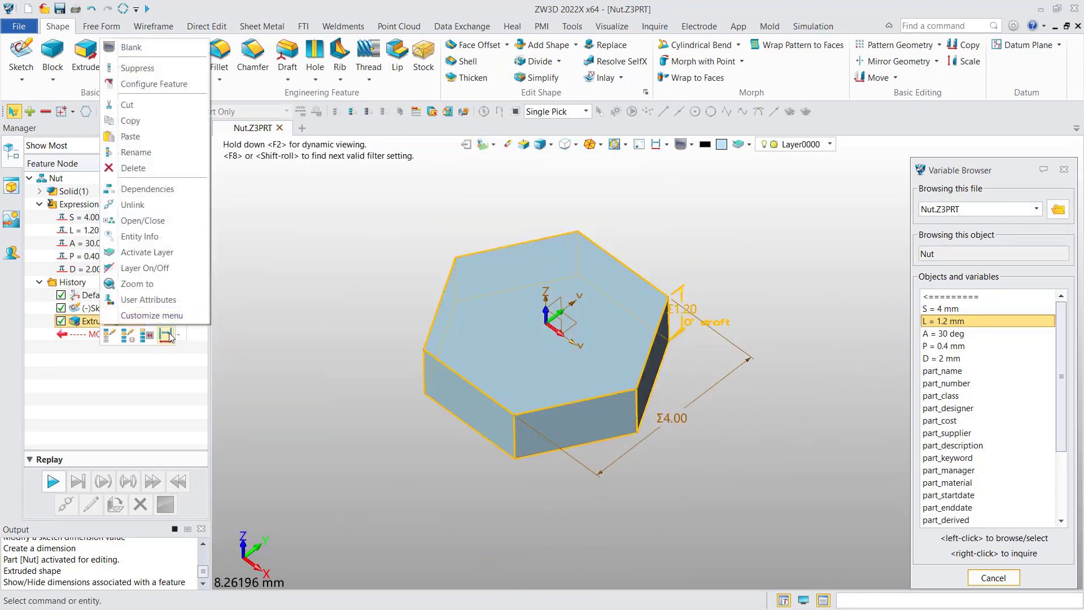
pyautogui.click(276, 320)
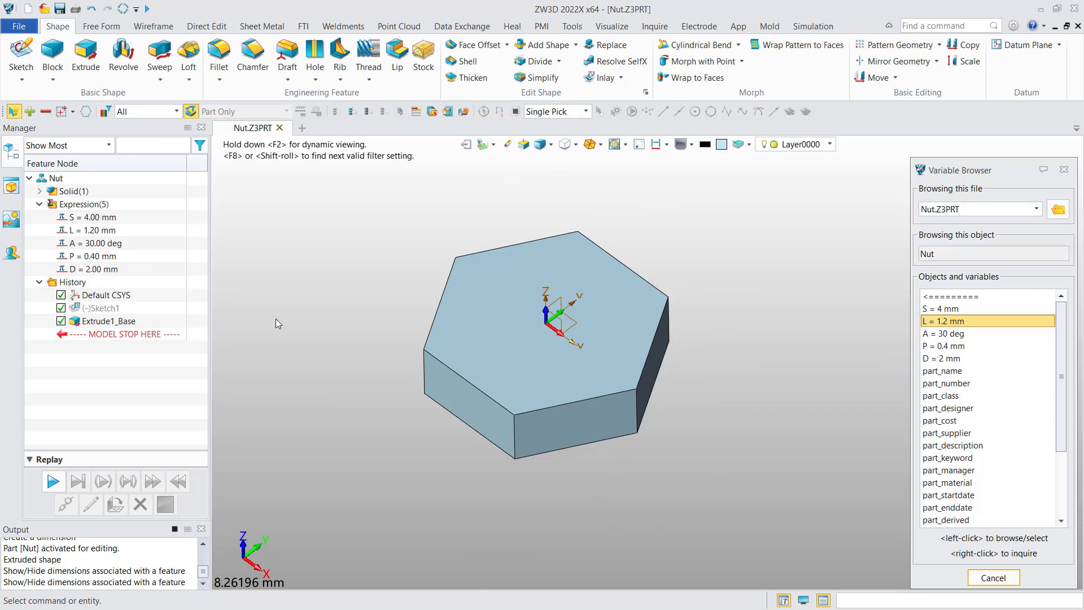
pyautogui.click(315, 59)
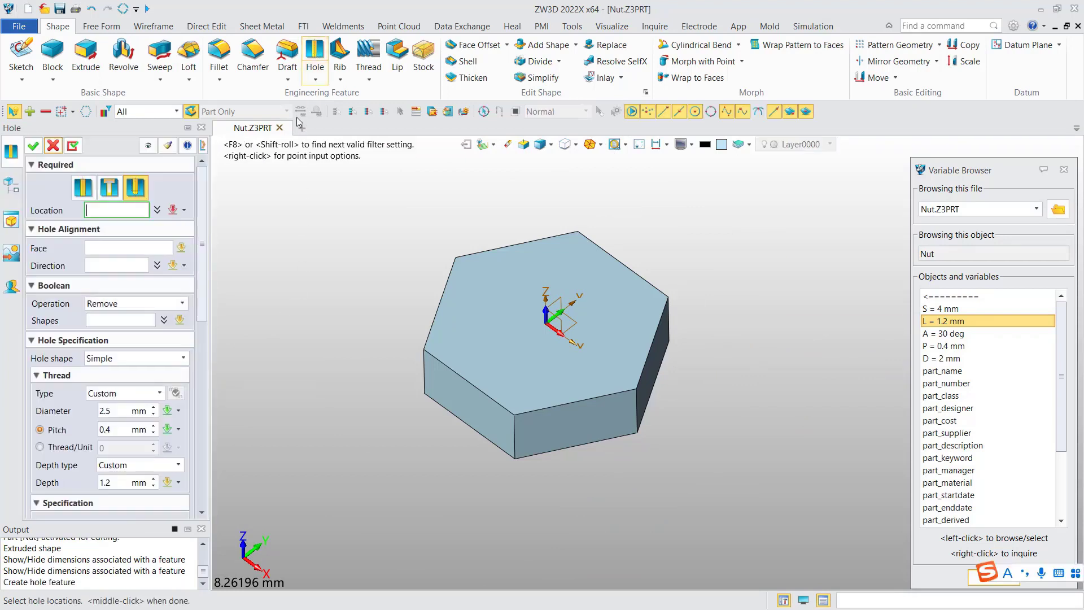
pyautogui.click(135, 188)
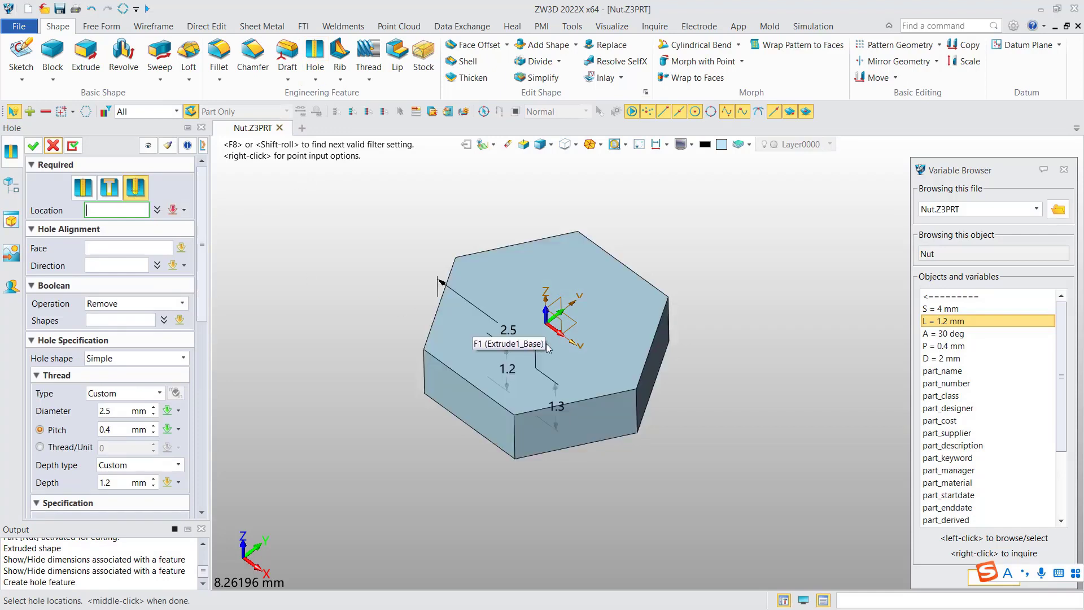
pyautogui.click(546, 320)
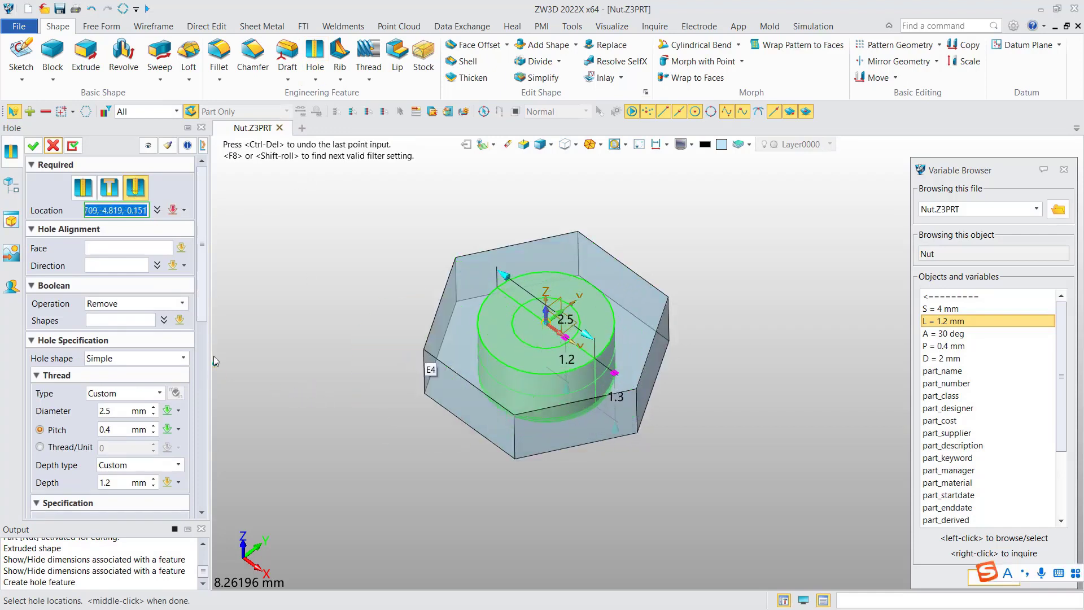
# Keep the hole shape Simple and the thread type Custom, and link the thread diameter to variable D and the pitch to P.
pyautogui.moveTo(204, 308); pyautogui.dragTo(205, 365)
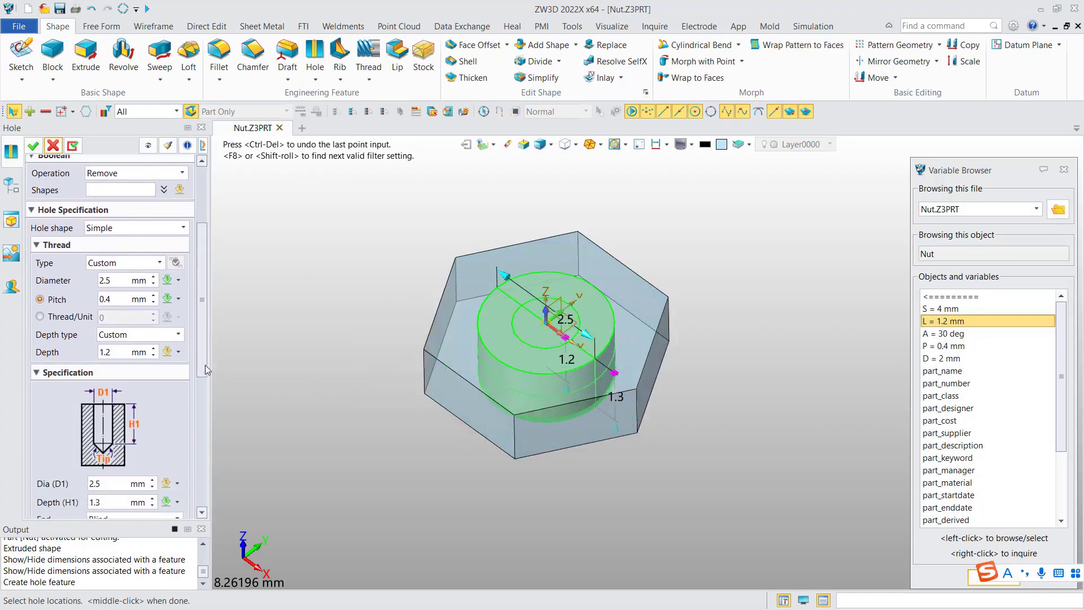
pyautogui.click(149, 227)
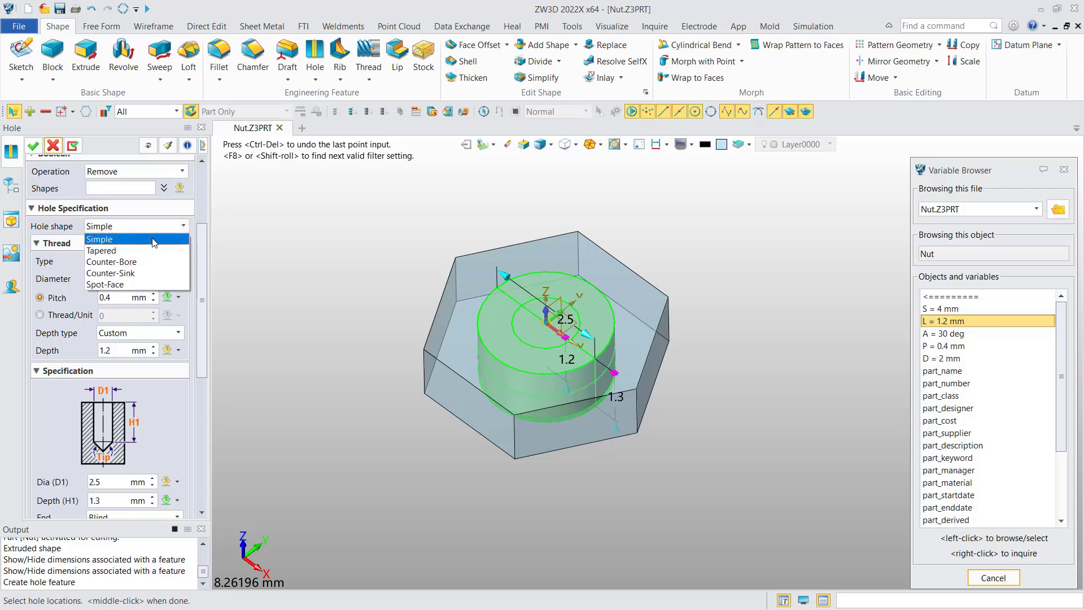
pyautogui.click(141, 238)
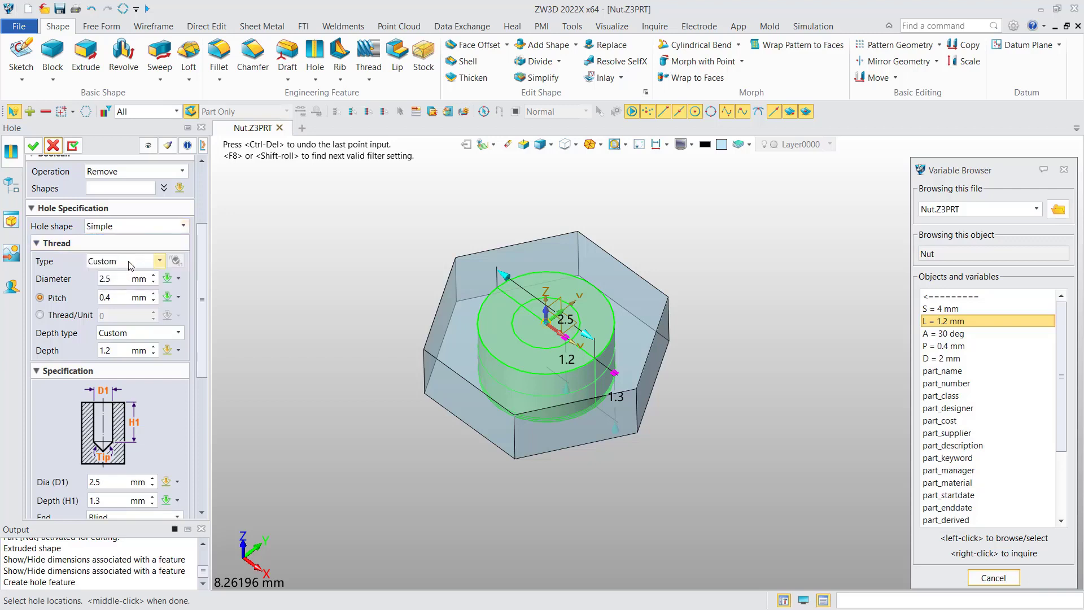
pyautogui.click(129, 263)
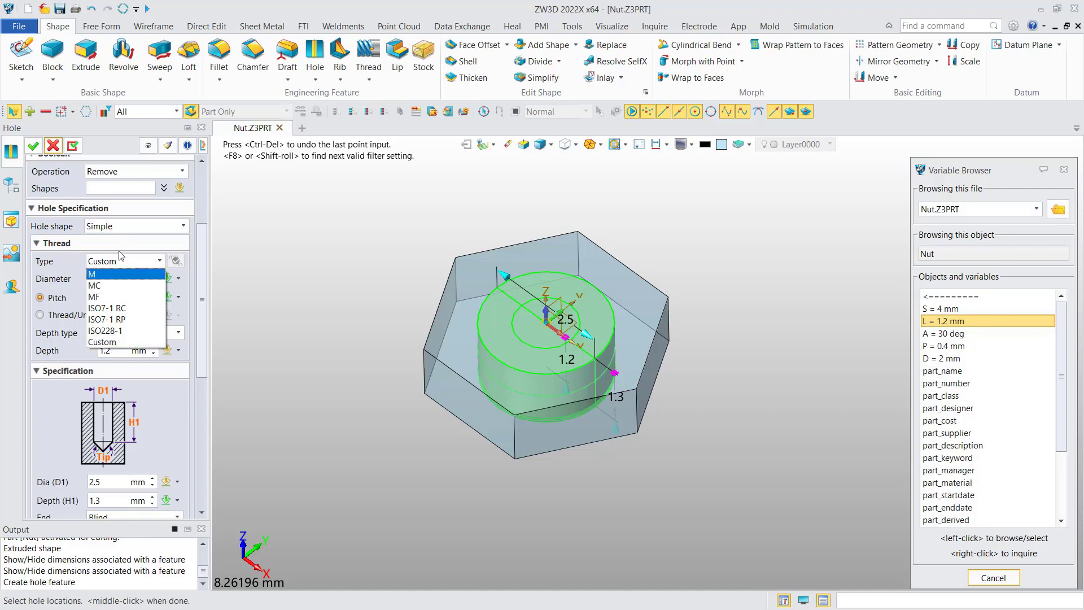
pyautogui.click(121, 261)
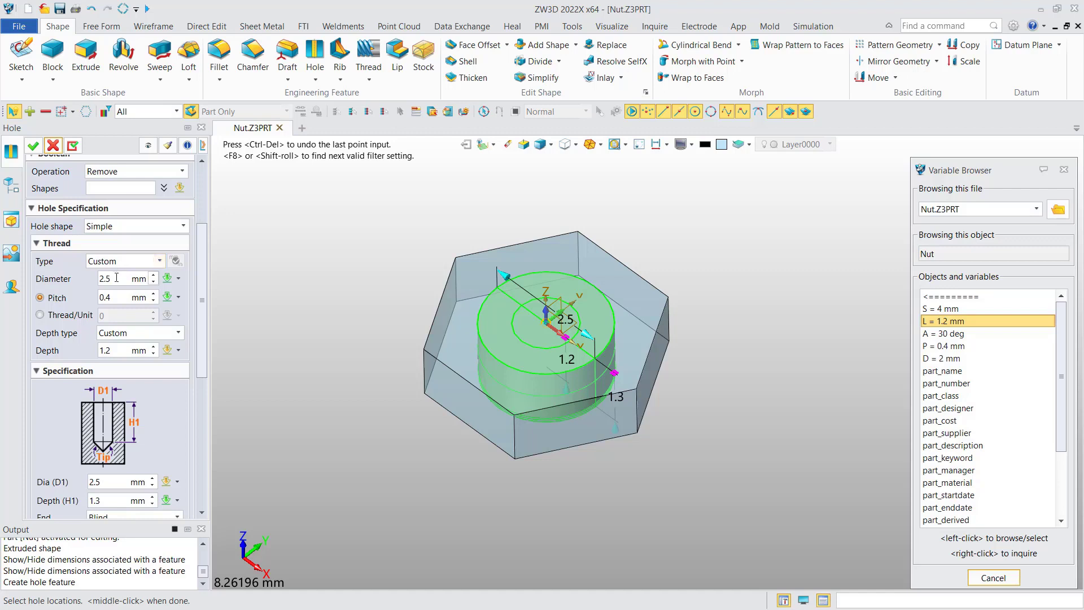
pyautogui.click(116, 277)
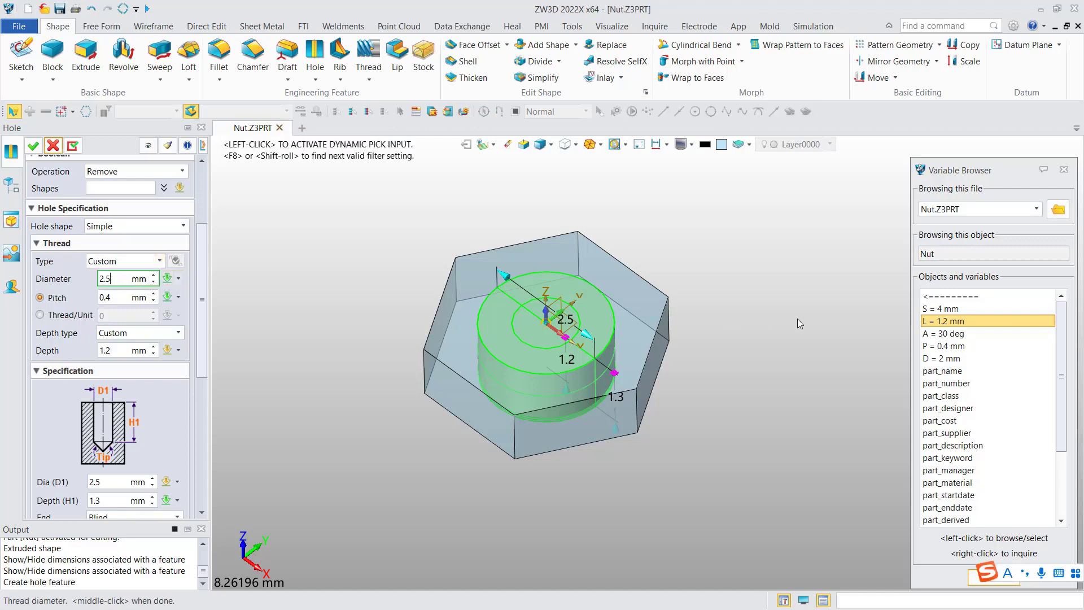
pyautogui.click(958, 358)
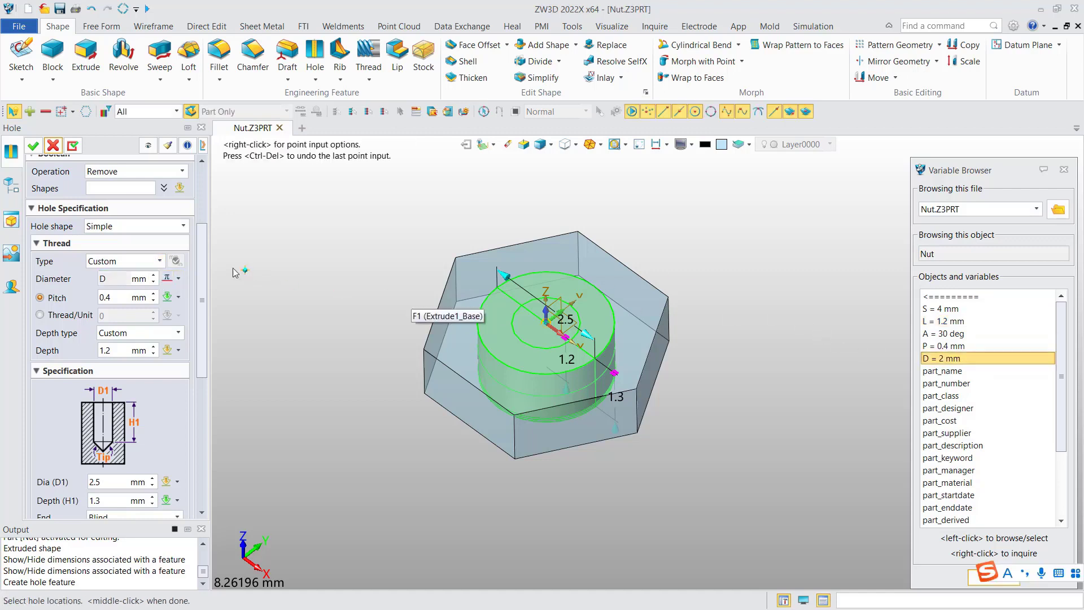
pyautogui.click(121, 298)
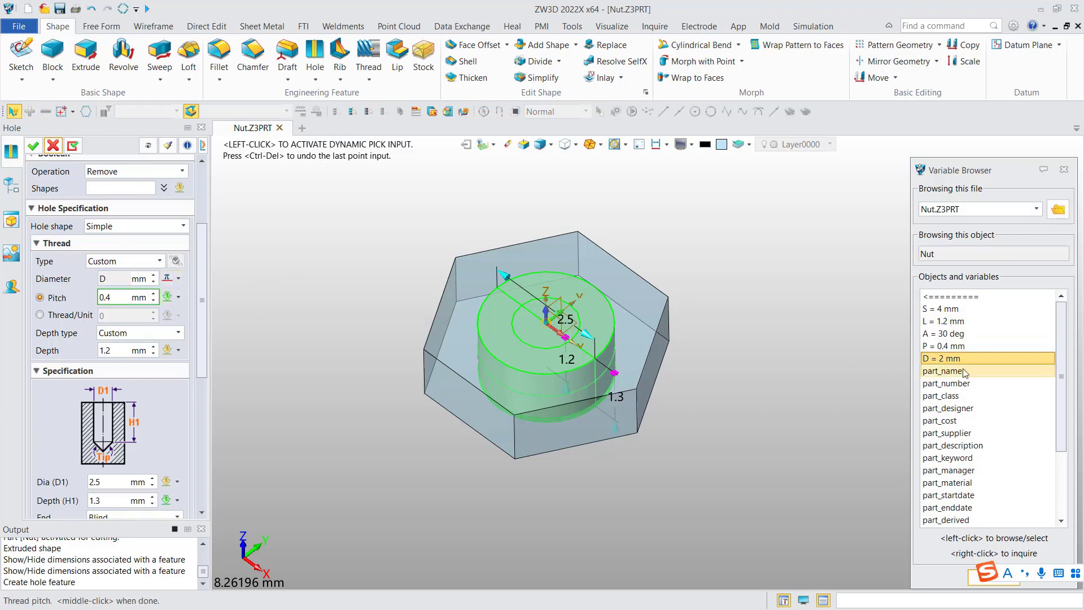
pyautogui.click(952, 346)
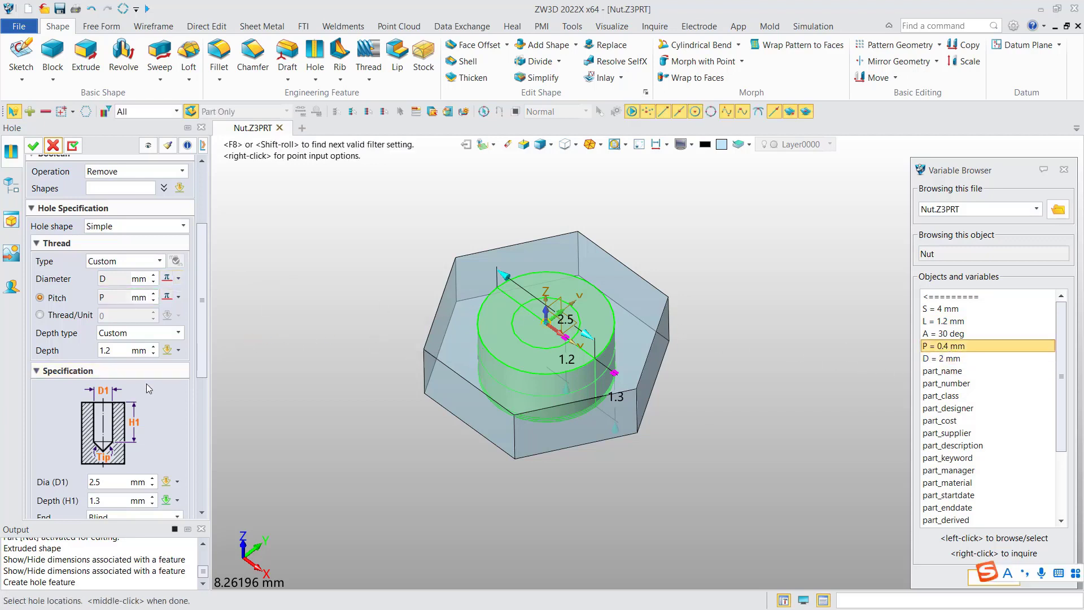
# Link the hole diameter D1 to variable D and its depth H1 to L, and create the threaded hole.
pyautogui.moveTo(205, 358); pyautogui.dragTo(208, 407)
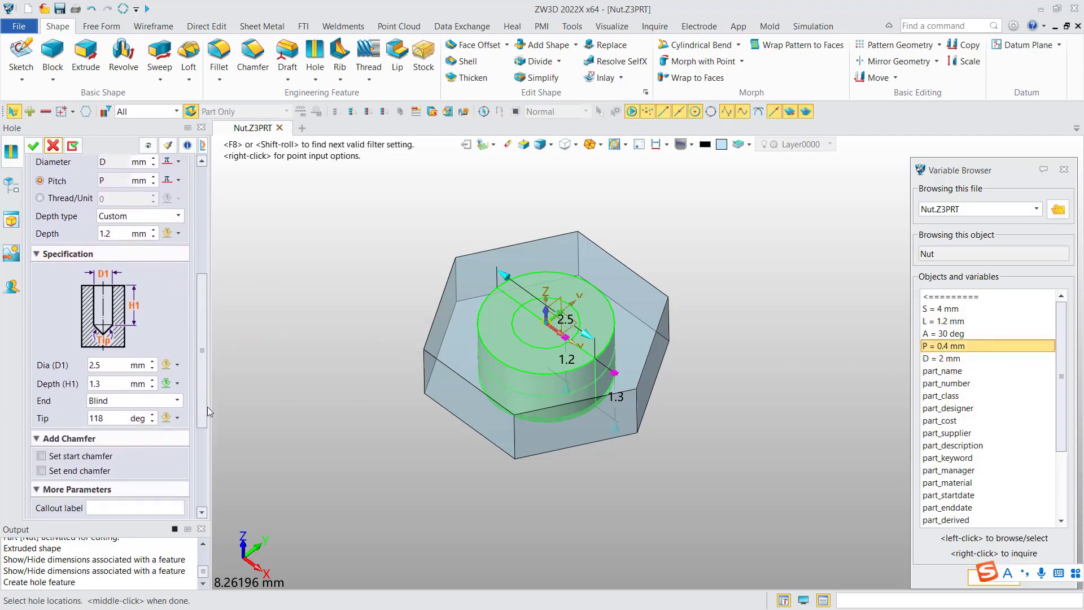
pyautogui.click(126, 364)
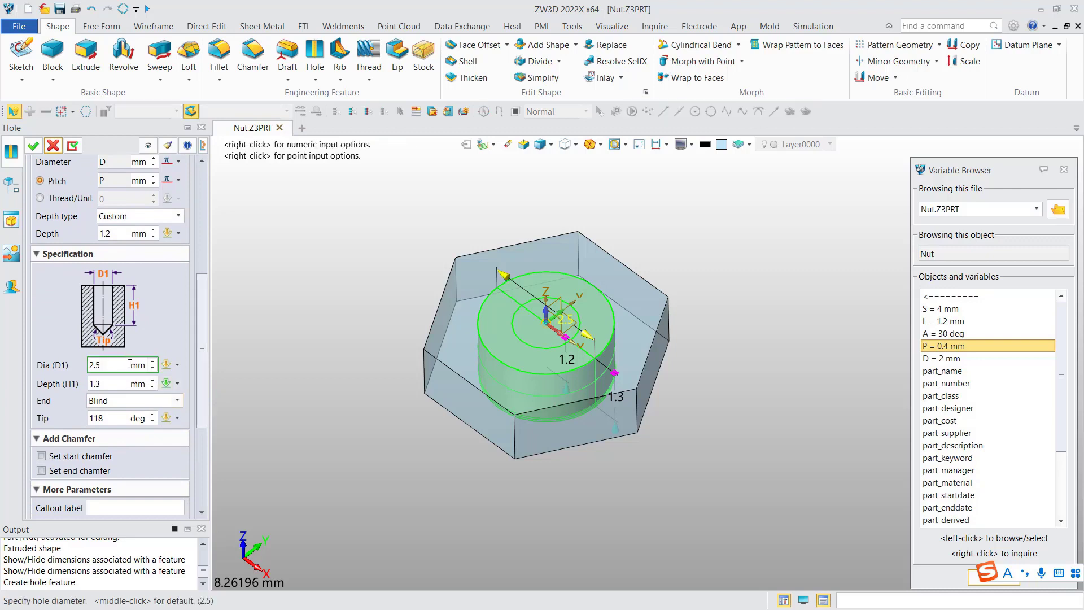
pyautogui.click(954, 358)
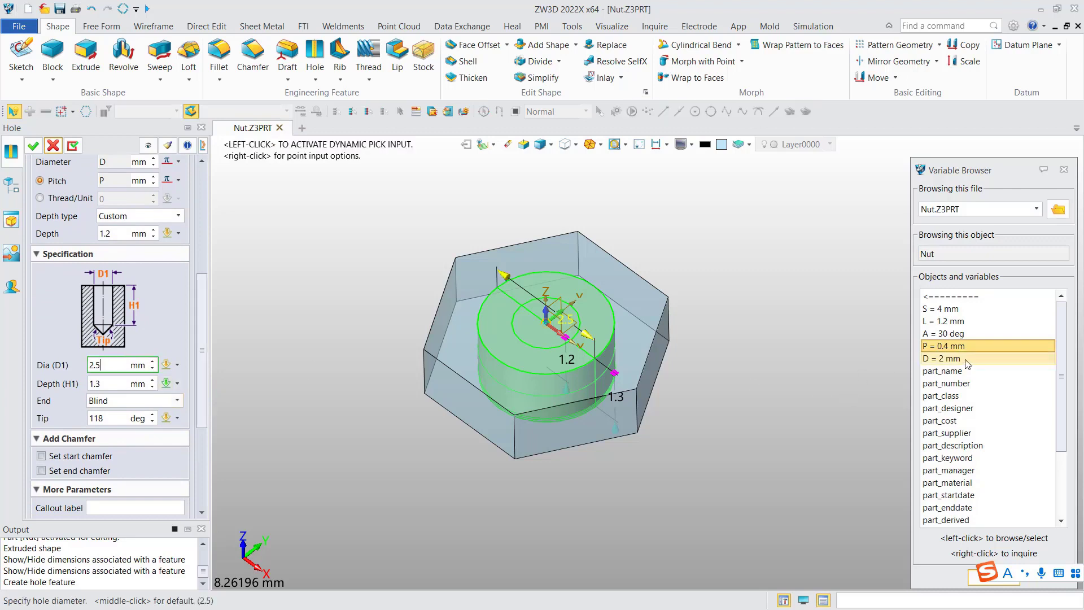
pyautogui.click(117, 384)
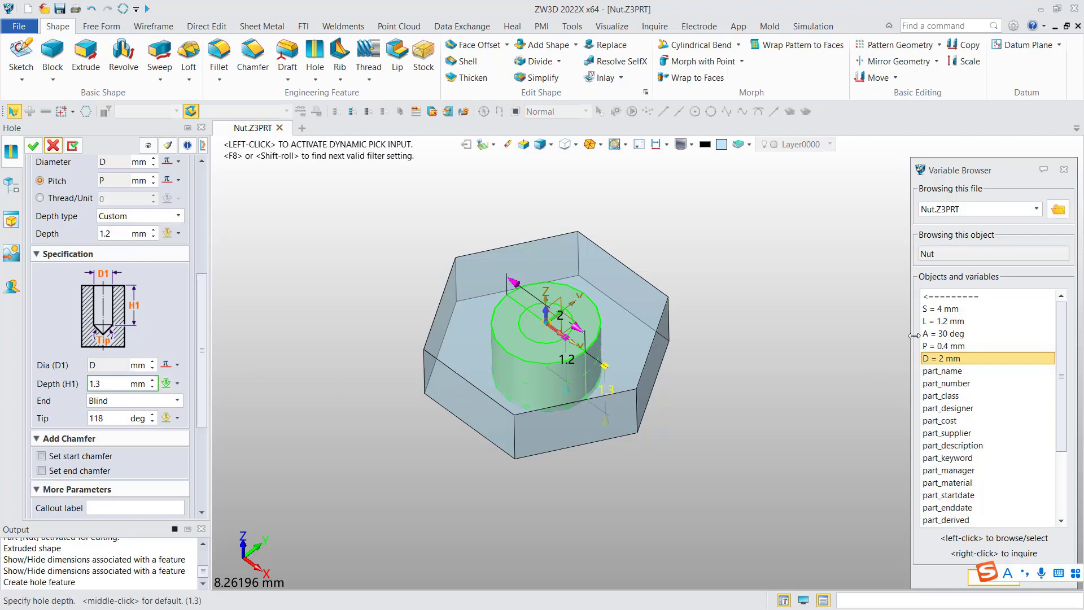
pyautogui.click(951, 321)
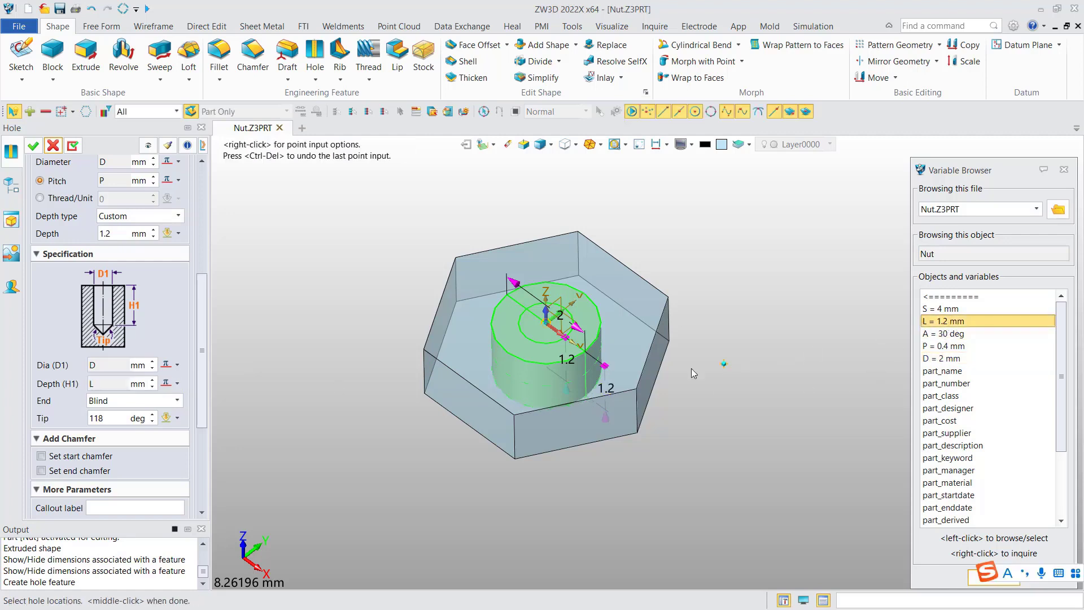
pyautogui.click(33, 147)
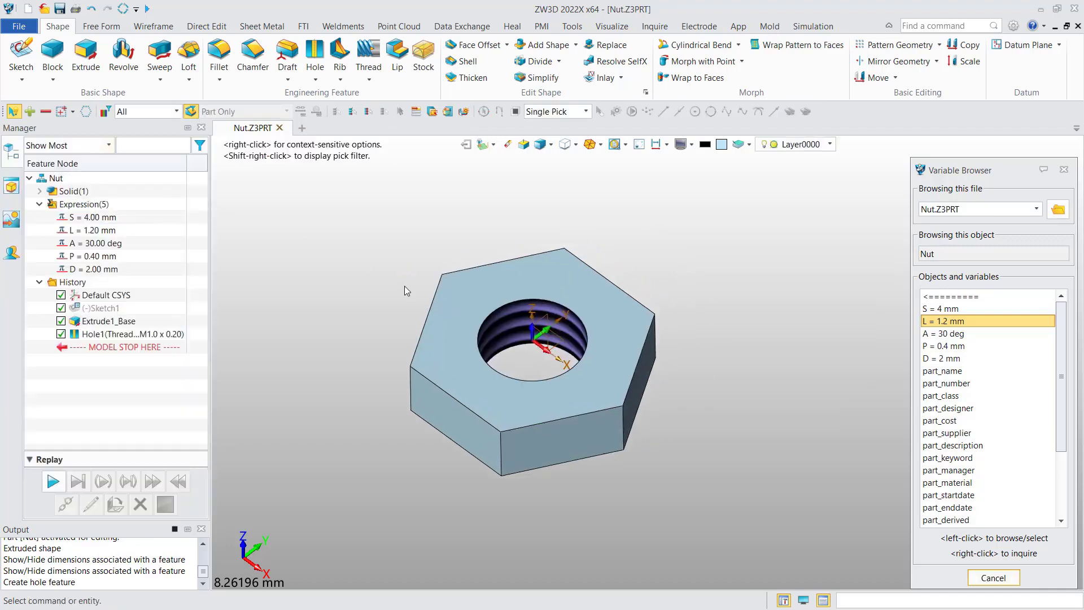
pyautogui.moveTo(419, 296); pyautogui.dragTo(386, 285, button='middle')
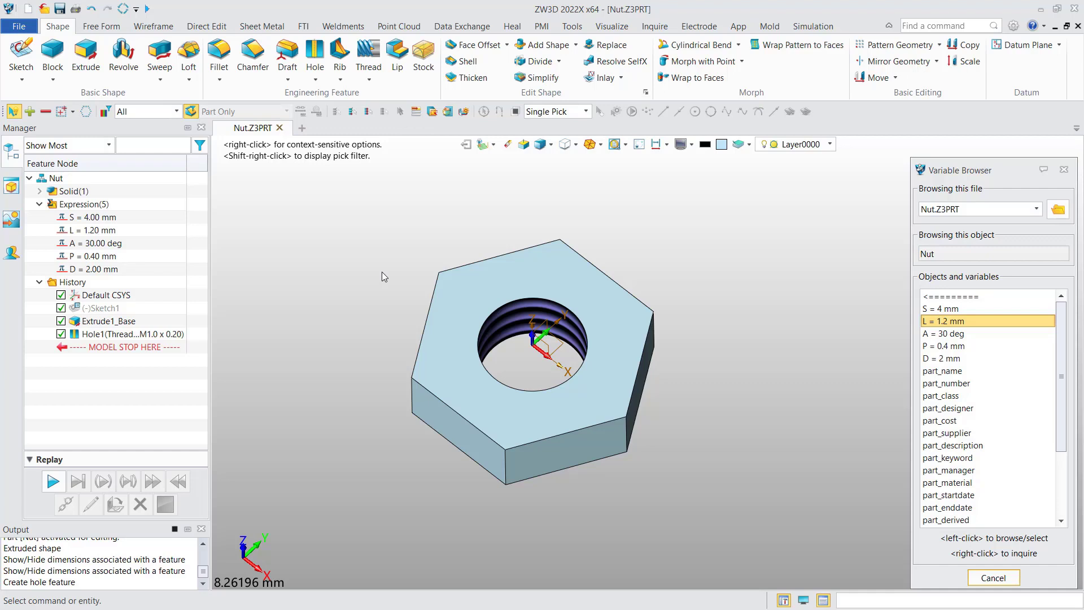
# Close the variable browser and add the expressions S, L, P and D as parameters in the part's configuration table.
pyautogui.click(1064, 169)
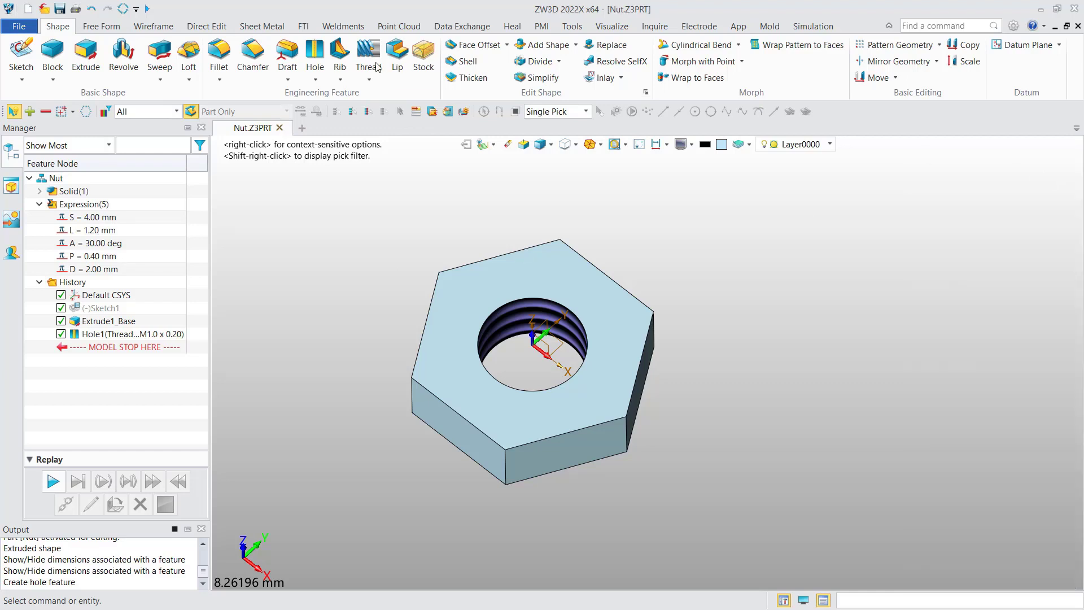
pyautogui.click(572, 26)
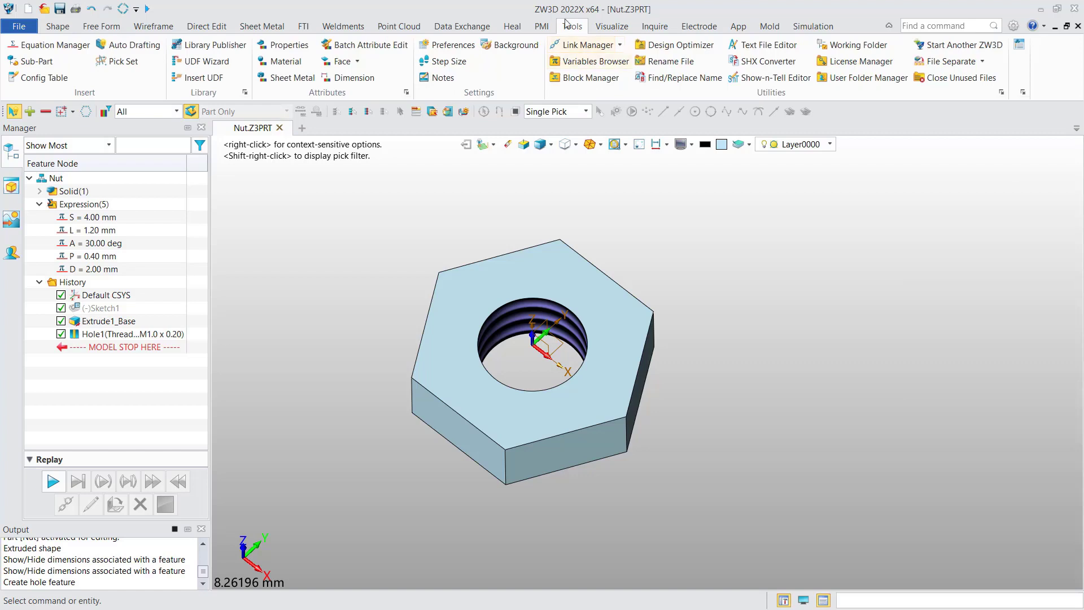
pyautogui.click(39, 80)
pyautogui.moveTo(479, 140); pyautogui.dragTo(458, 199)
pyautogui.click(236, 291)
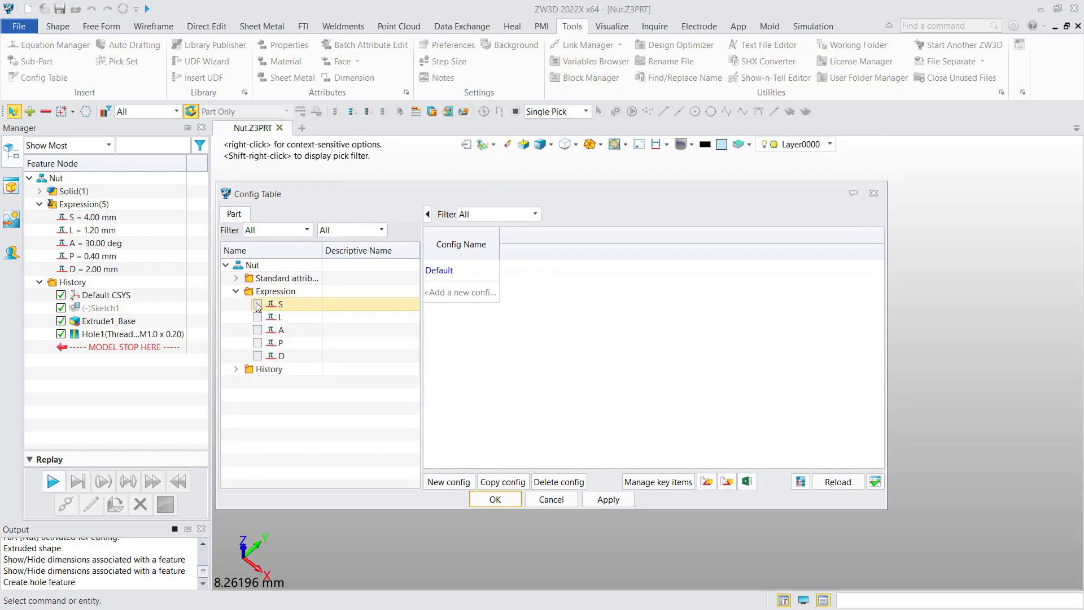
pyautogui.click(257, 305)
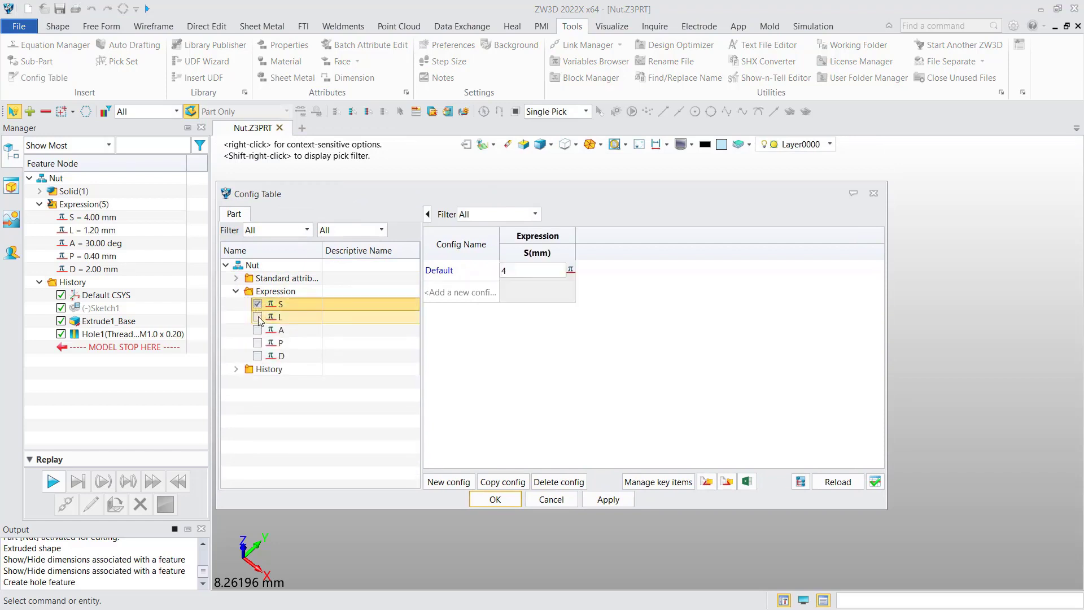
pyautogui.click(257, 318)
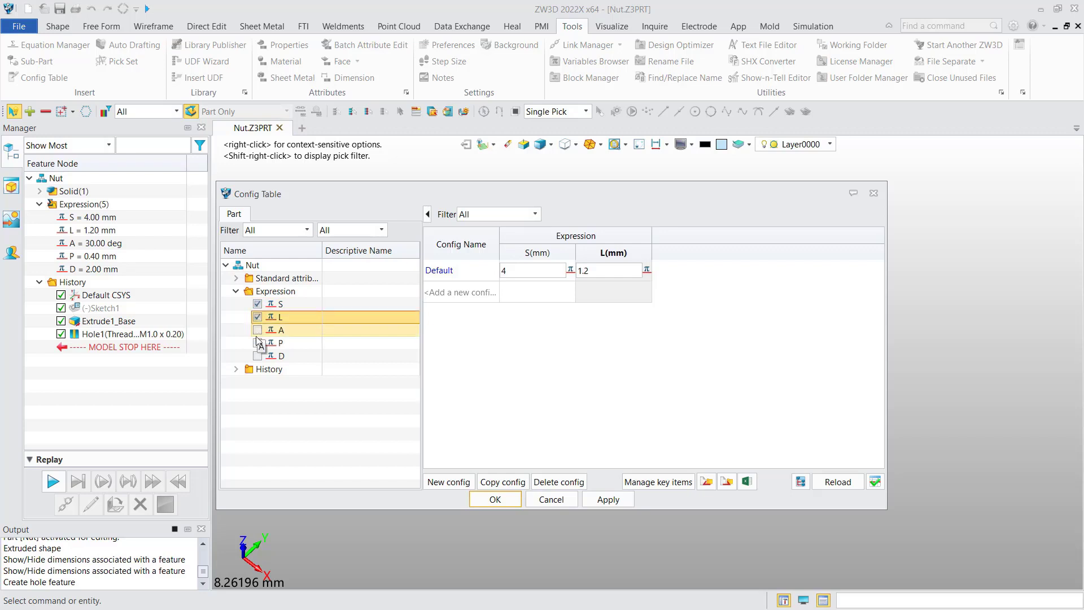
pyautogui.click(258, 356)
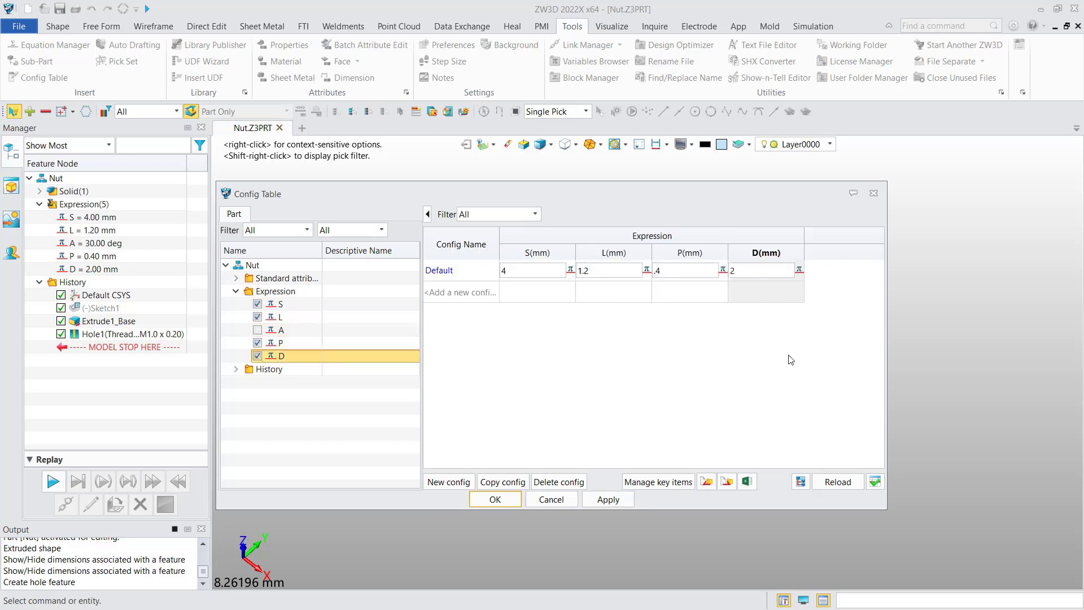
pyautogui.moveTo(666, 203); pyautogui.dragTo(698, 213)
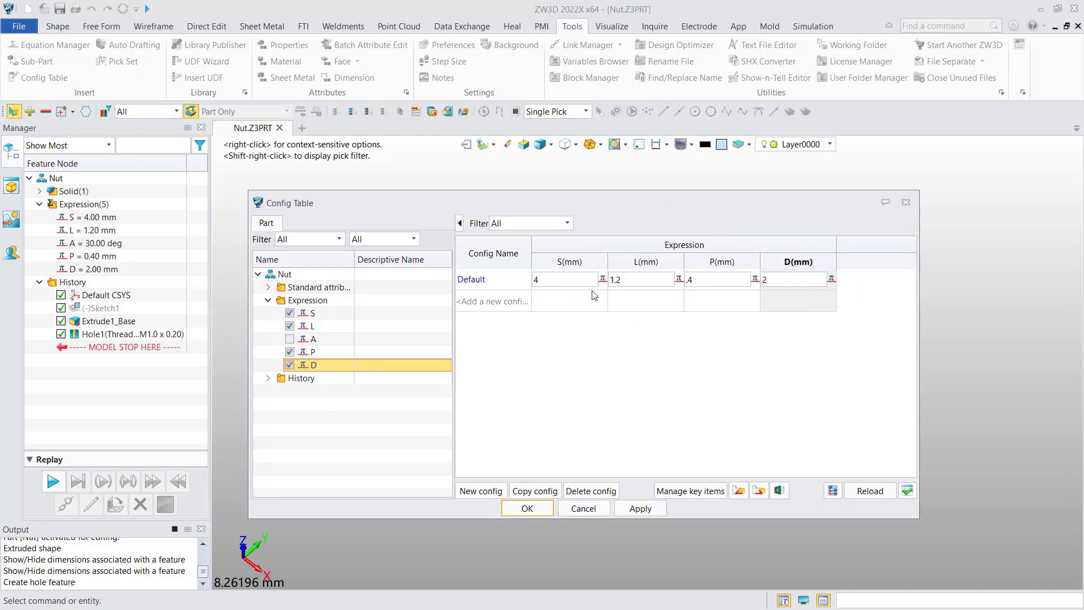
# Add two more configurations to the table by copying, starting from the Default configuration.
pyautogui.click(500, 285)
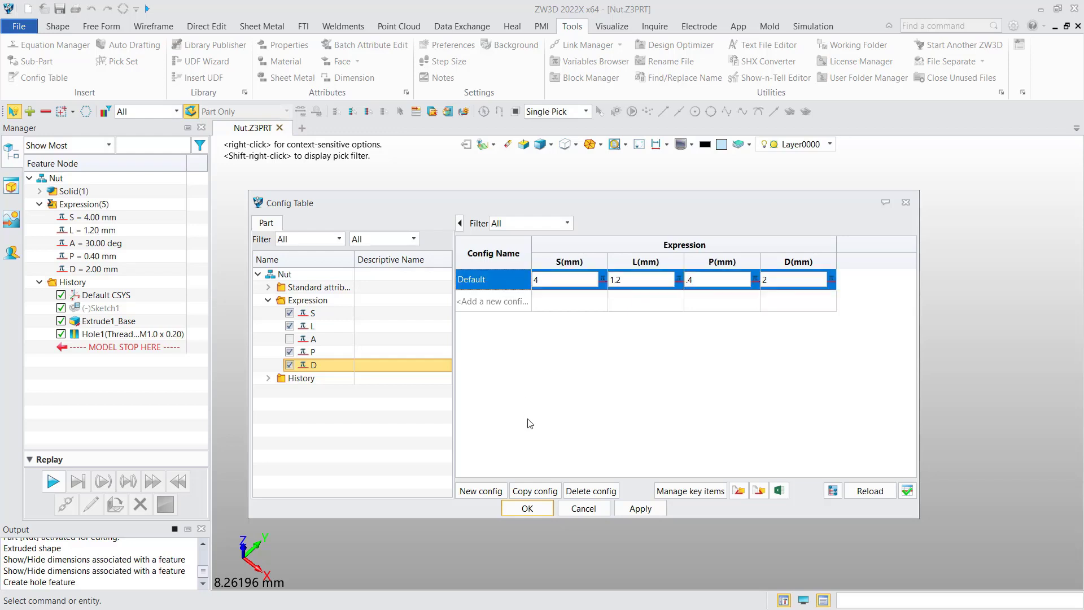
pyautogui.click(538, 491)
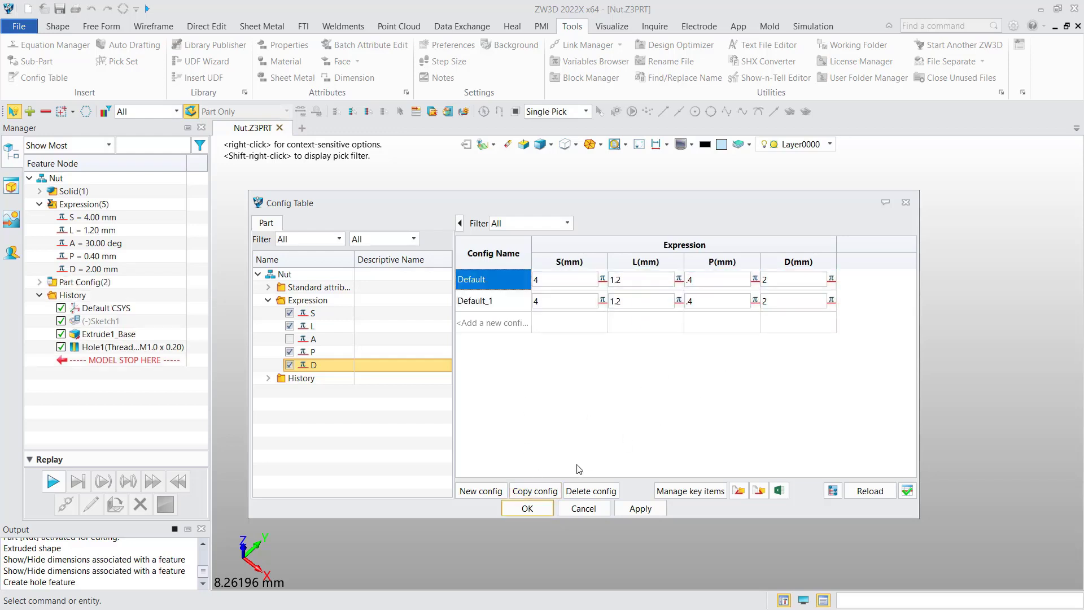
pyautogui.click(555, 491)
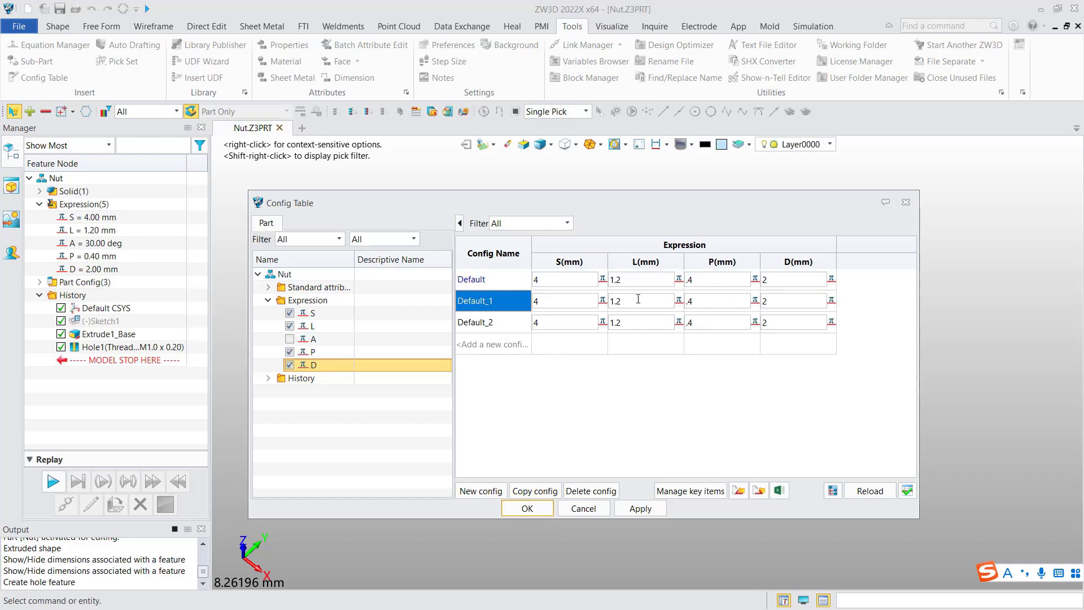
# Set S to 5 and D to 2.5 mm for Default_1, and S to 6 and D to 3 mm for Default_2.
pyautogui.click(544, 300)
pyautogui.write('5')
pyautogui.press('Return')
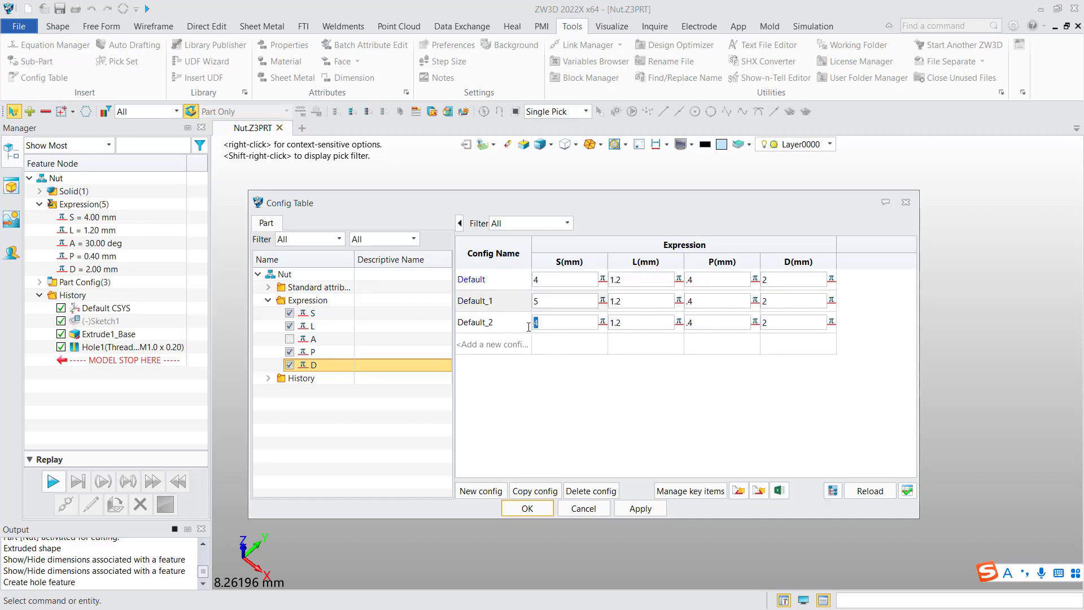
pyautogui.click(781, 302)
pyautogui.write('.5')
pyautogui.click(779, 323)
pyautogui.write('3')
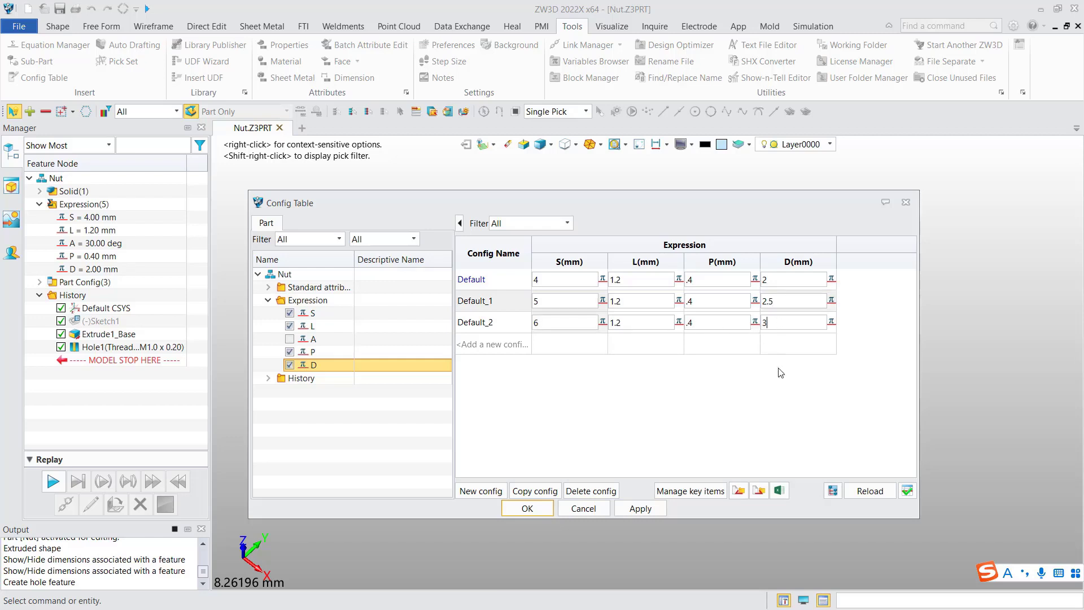
pyautogui.press('Return')
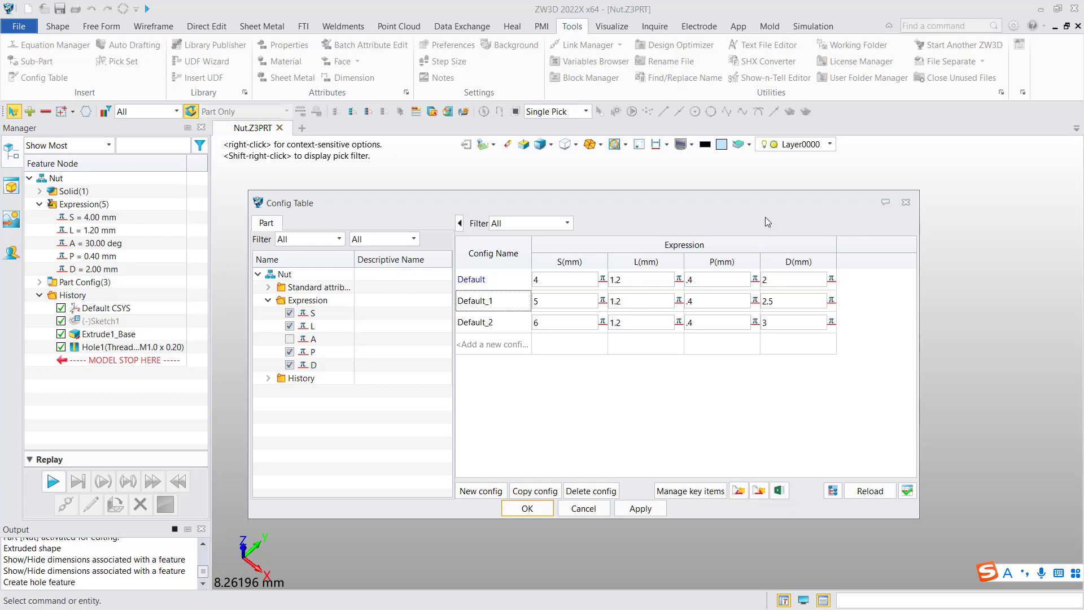
# Edit the configuration table in Excel and fill the Default_2 row down to add Default_3 (S 7, L 1.3) and Default_4 (S 8, L 1.4).
pyautogui.click(779, 491)
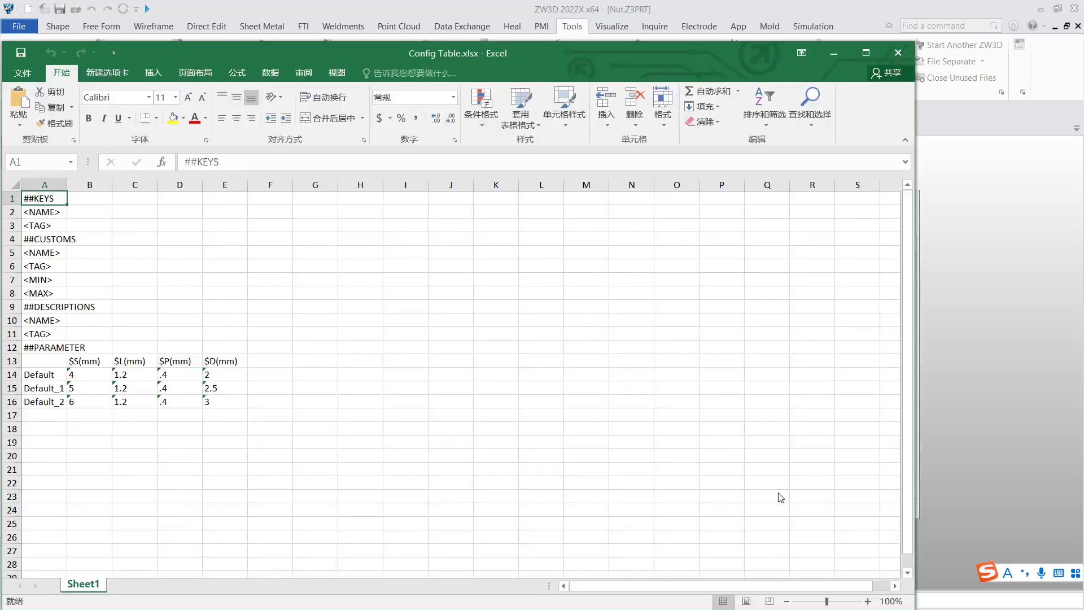
pyautogui.moveTo(565, 58); pyautogui.dragTo(645, 46)
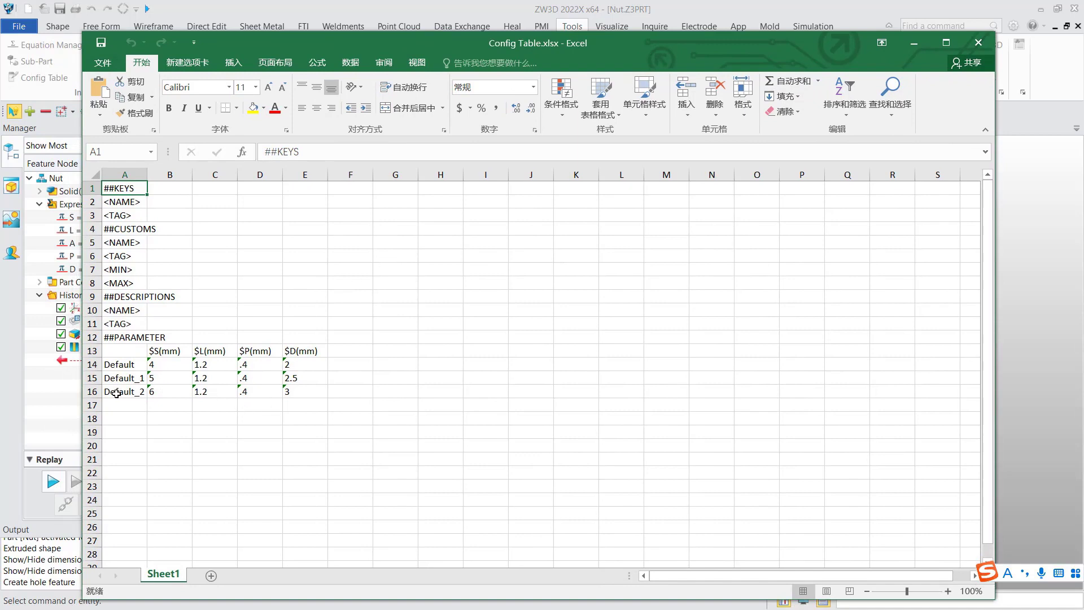
pyautogui.moveTo(111, 394); pyautogui.dragTo(317, 431)
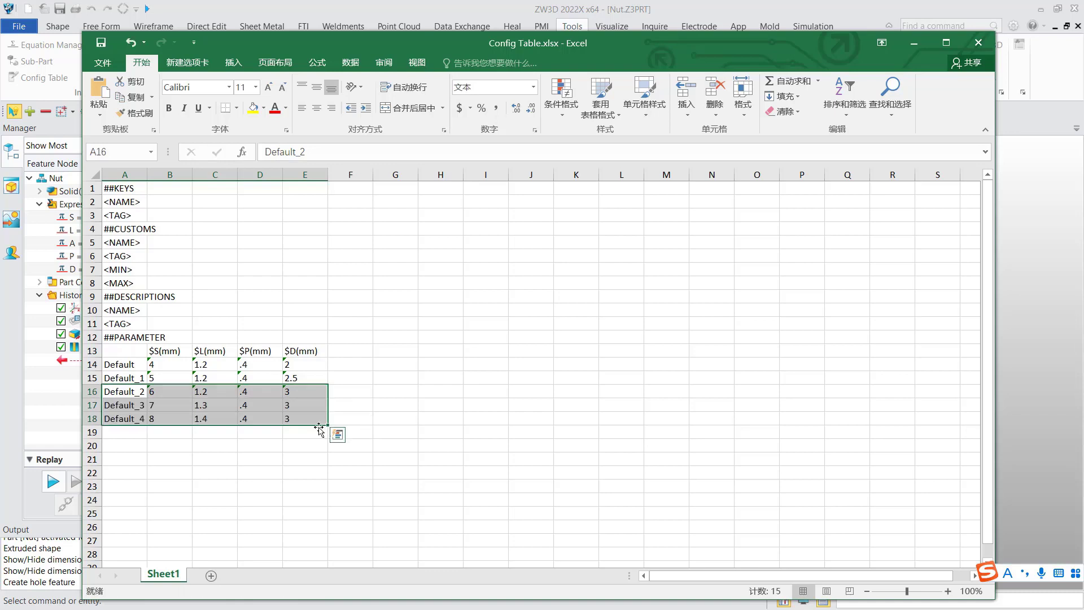
pyautogui.click(357, 416)
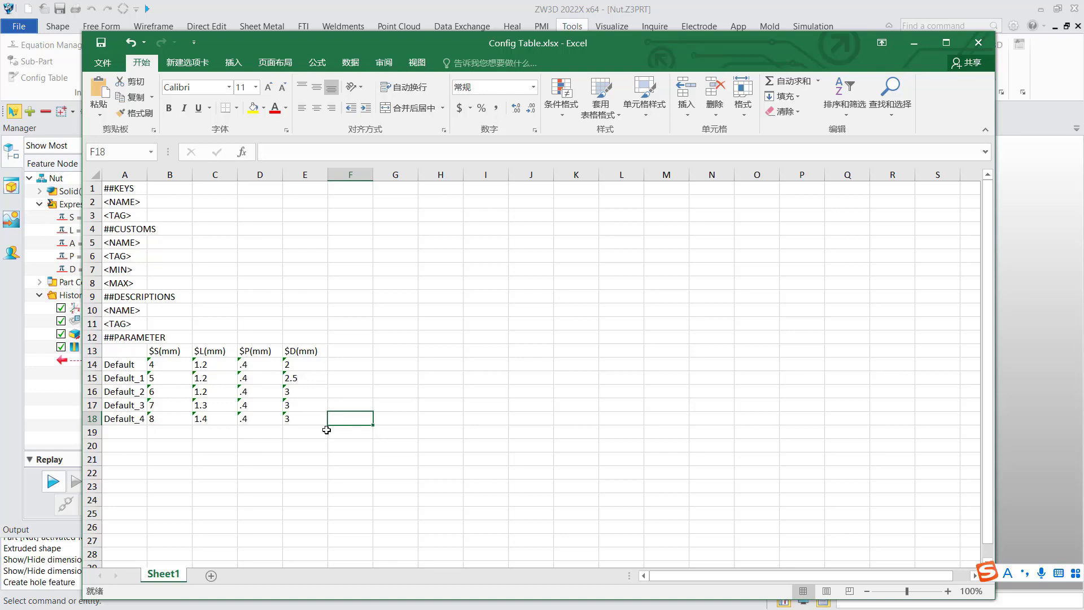
# Enter the multiple D values 3,4,5 for Default_4, then save and close the workbook to update the configuration table.
pyautogui.doubleClick(293, 418)
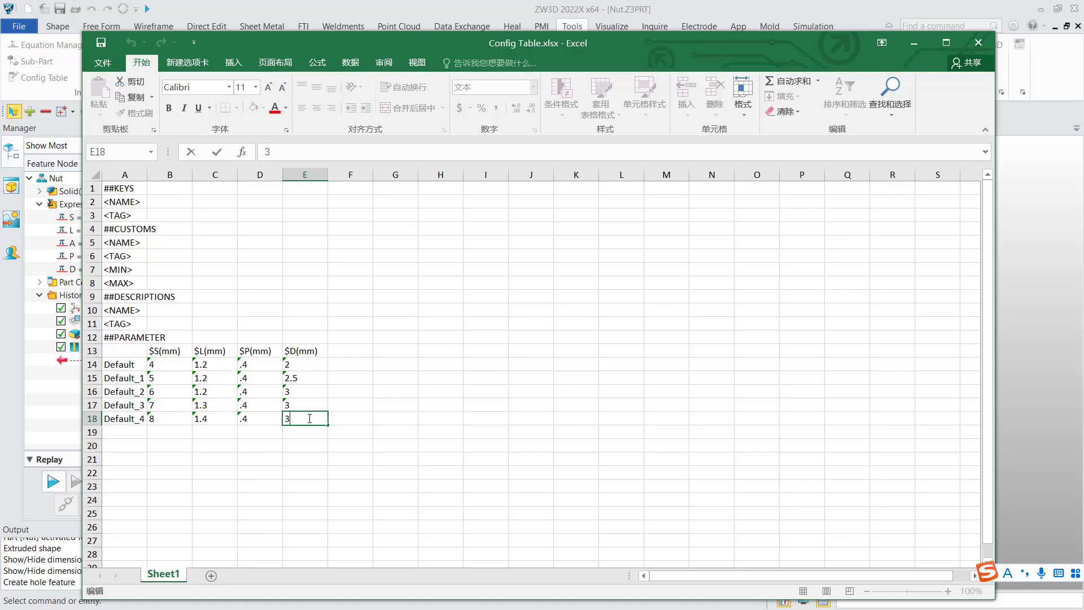
pyautogui.write('.')
pyautogui.write('4')
pyautogui.write(',5')
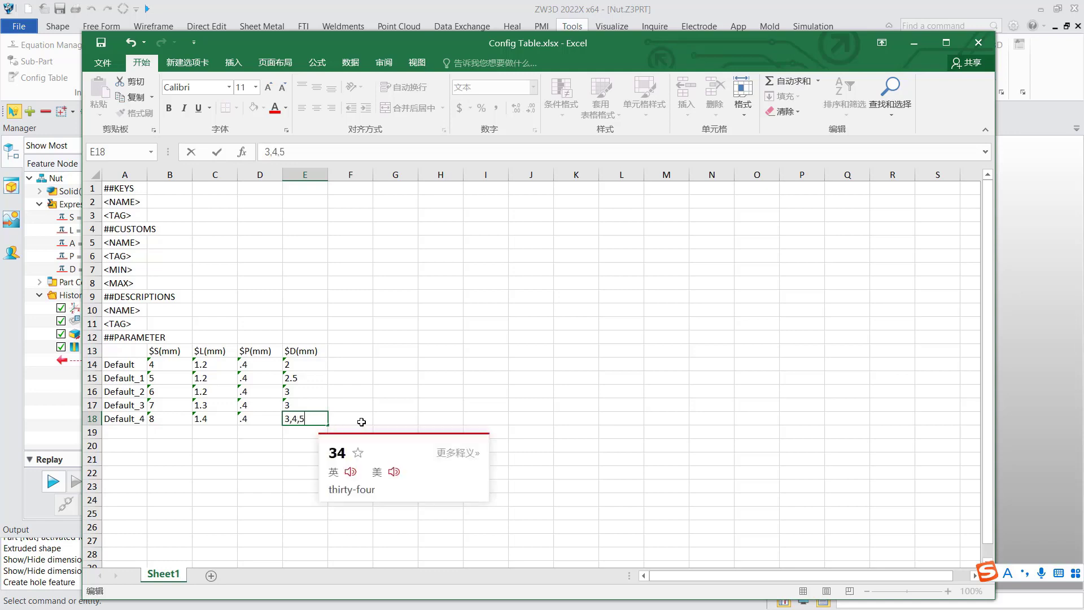
pyautogui.click(355, 421)
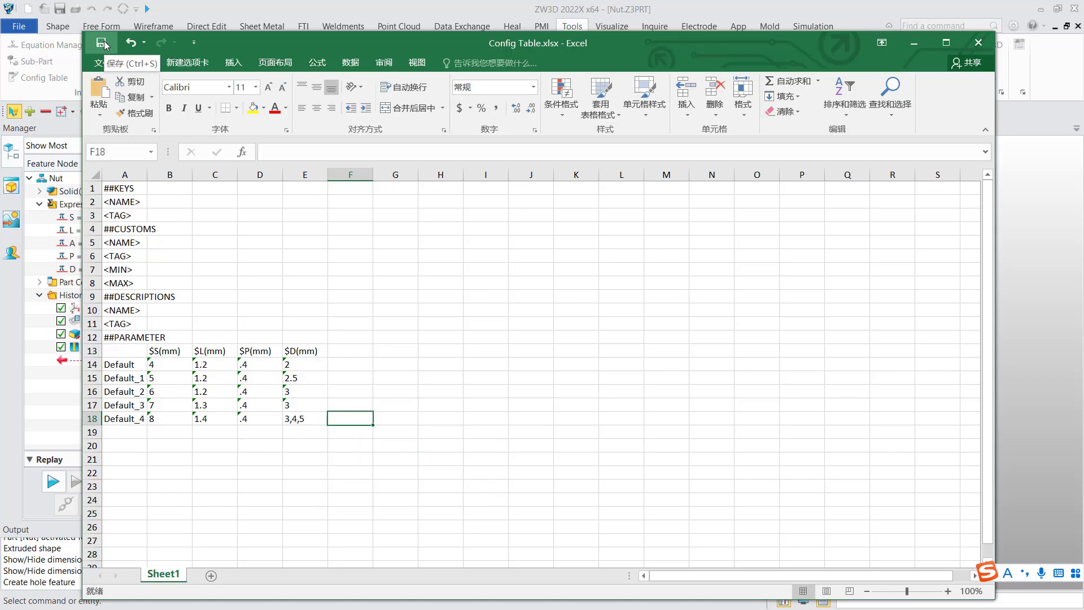
pyautogui.click(102, 44)
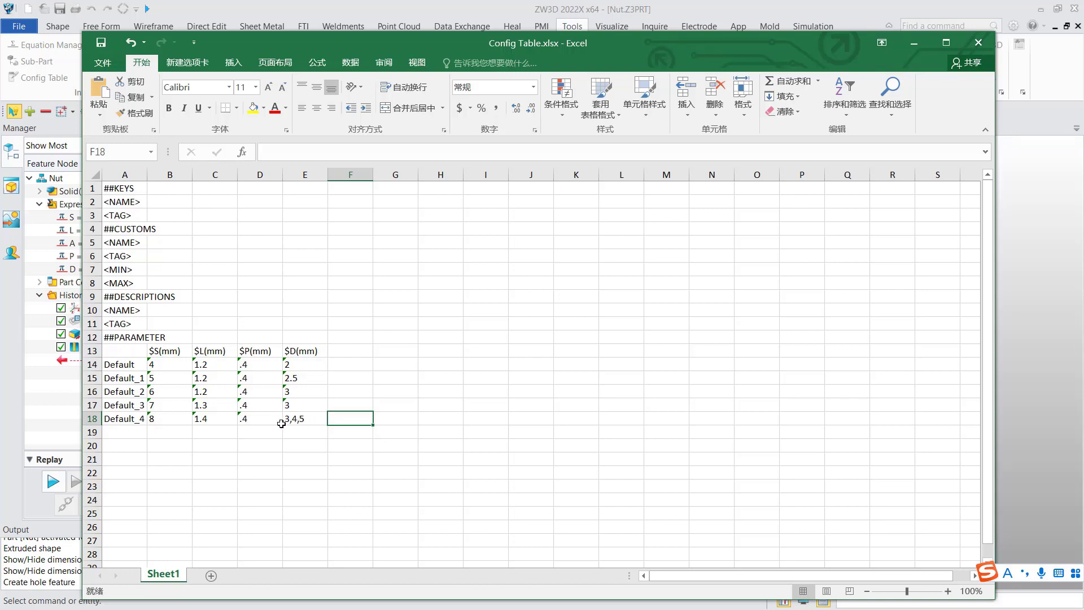
pyautogui.click(971, 50)
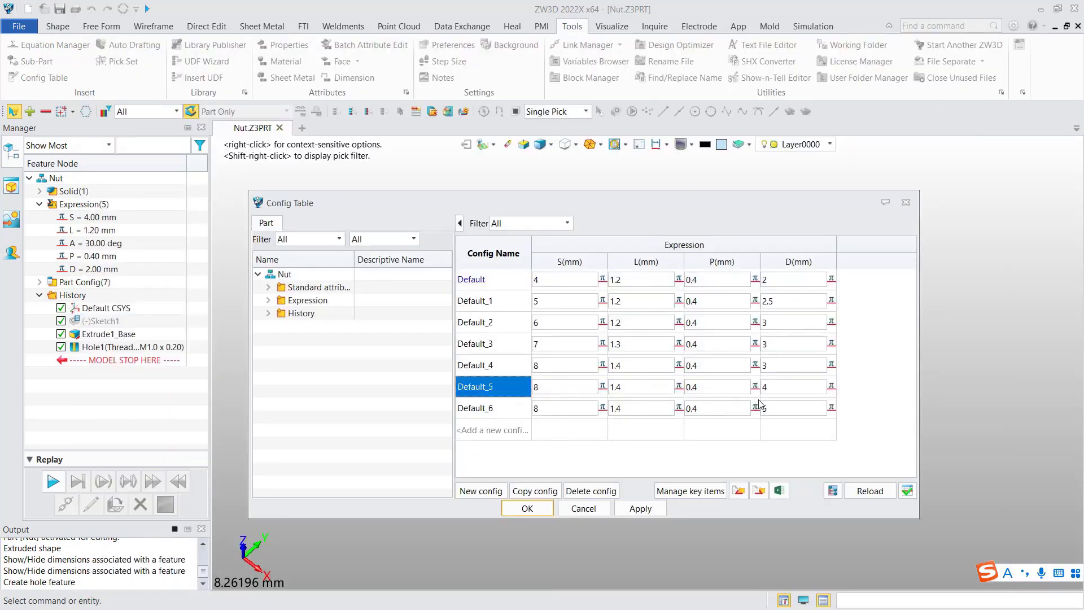
# Check the D values of Default_4, Default_5 and Default_6 in the configuration table and apply the table.
pyautogui.doubleClick(766, 366)
pyautogui.doubleClick(768, 388)
pyautogui.doubleClick(767, 409)
pyautogui.click(774, 441)
pyautogui.moveTo(676, 211); pyautogui.dragTo(696, 197)
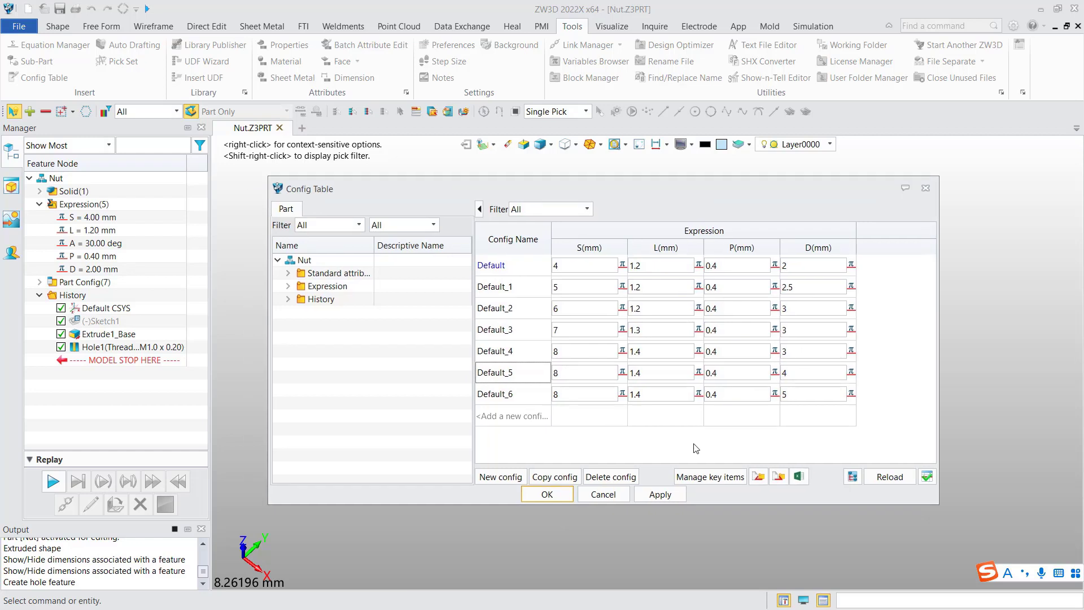
pyautogui.click(663, 500)
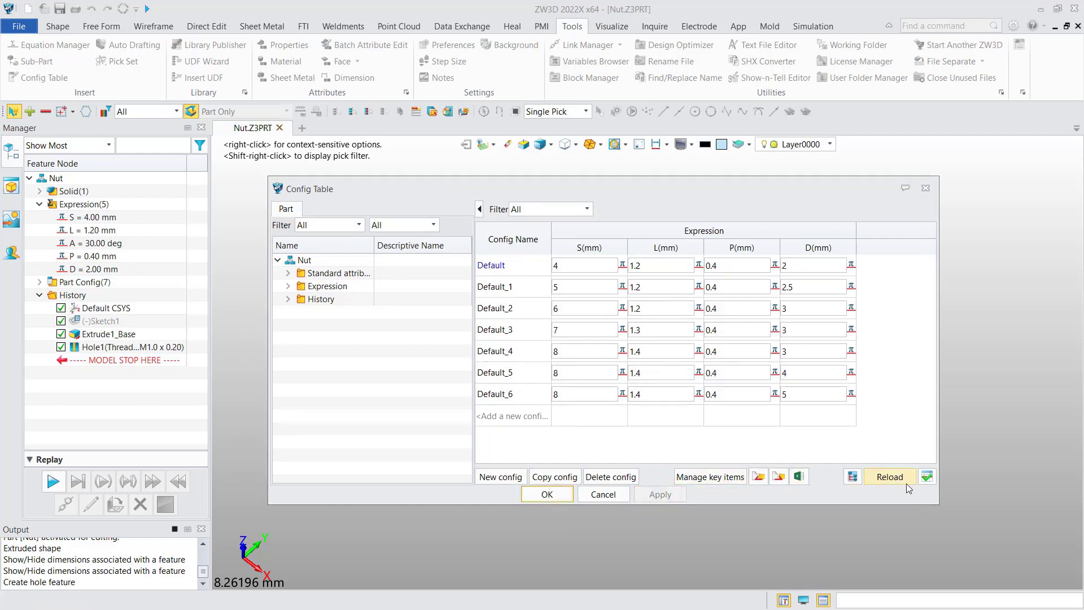
# Verify all configurations from Default to Default_6 with Config Verify.
pyautogui.click(927, 478)
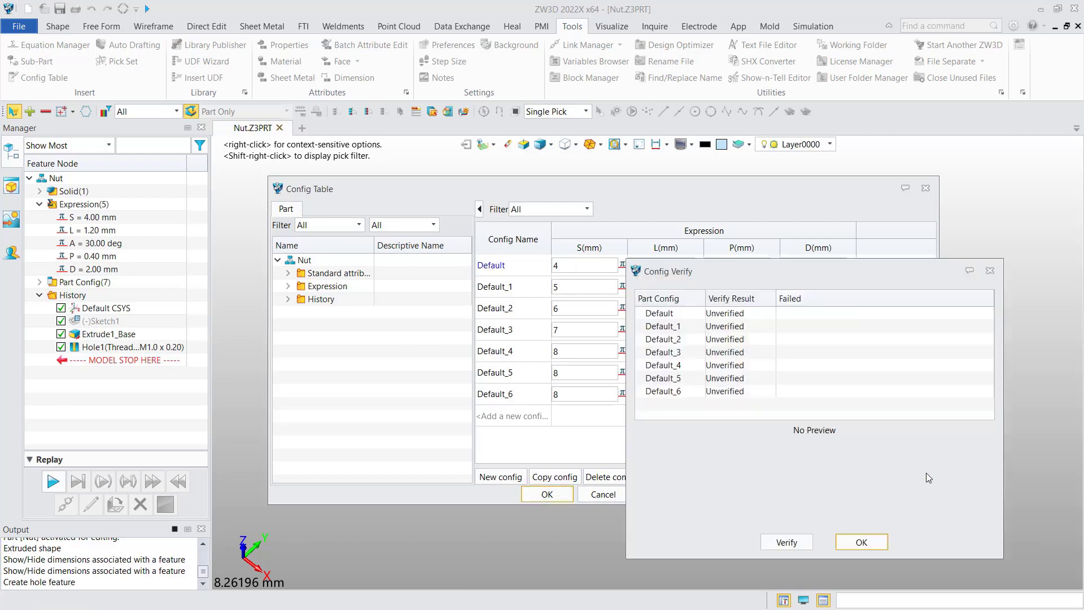
pyautogui.click(671, 317)
pyautogui.keyDown('shift'); pyautogui.click(673, 391); pyautogui.keyUp('shift')
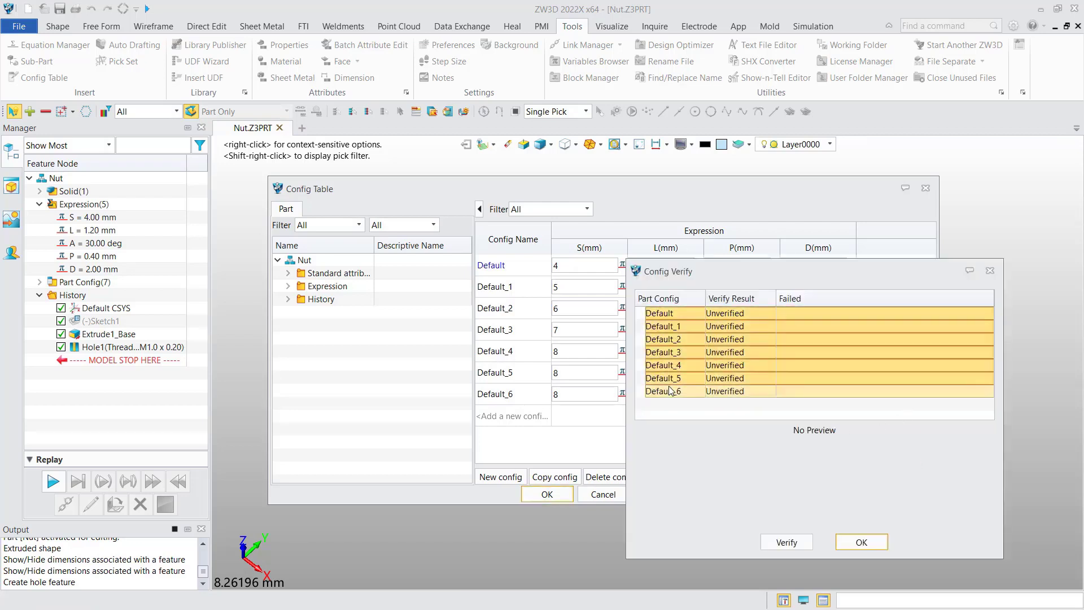
pyautogui.click(787, 543)
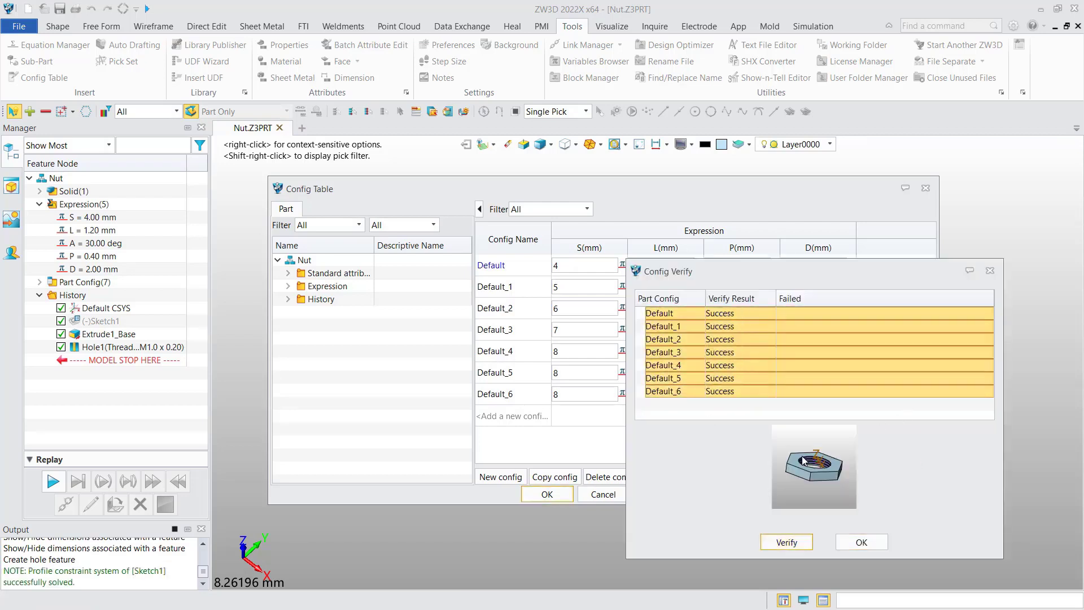
# Preview the verified nut configurations one by one, then accept the verification and the configuration table.
pyautogui.click(741, 339)
pyautogui.click(741, 366)
pyautogui.click(741, 379)
pyautogui.click(740, 391)
pyautogui.click(738, 380)
pyautogui.click(736, 367)
pyautogui.click(735, 353)
pyautogui.click(734, 339)
pyautogui.click(736, 327)
pyautogui.click(738, 314)
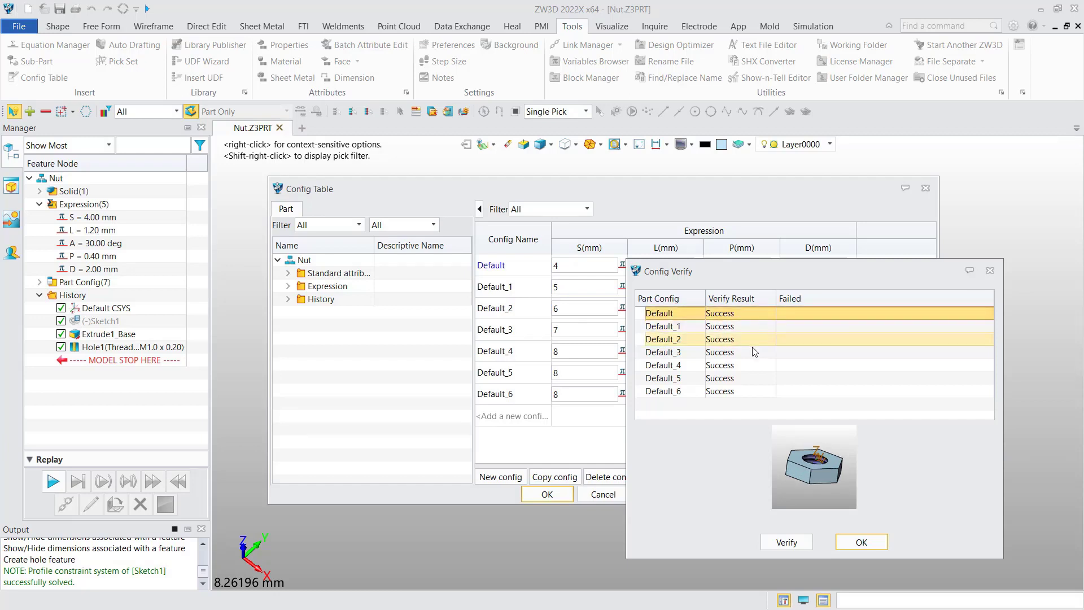
pyautogui.click(862, 543)
pyautogui.click(547, 495)
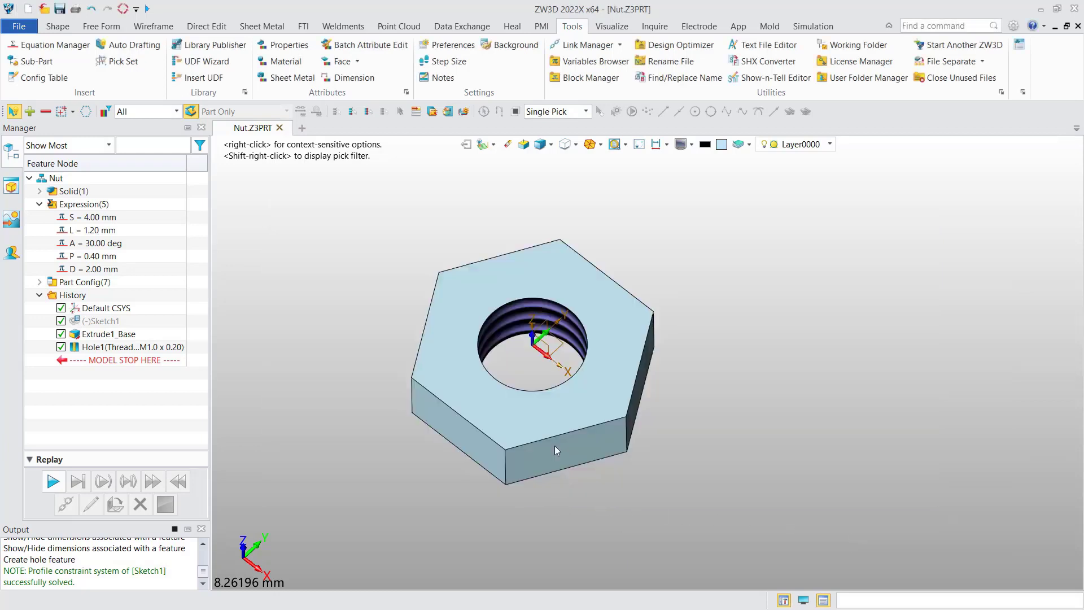
# Activate the part configurations Default_1, Default_3, Default_5 and Default_6 in turn to view the nut sizes, and return to Default.
pyautogui.click(39, 281)
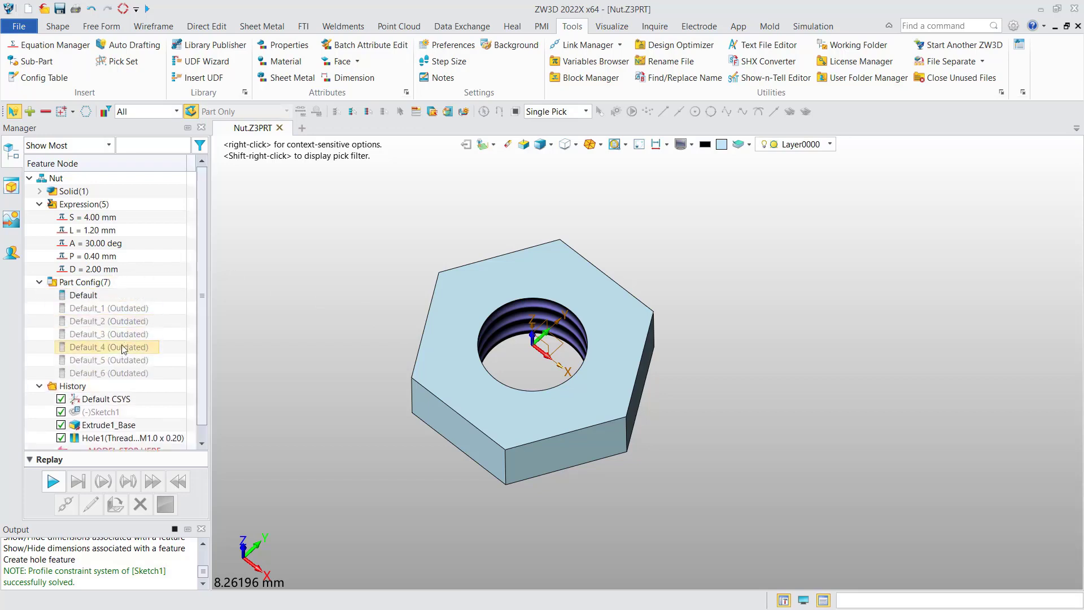
pyautogui.doubleClick(128, 312)
pyautogui.doubleClick(126, 338)
pyautogui.doubleClick(123, 359)
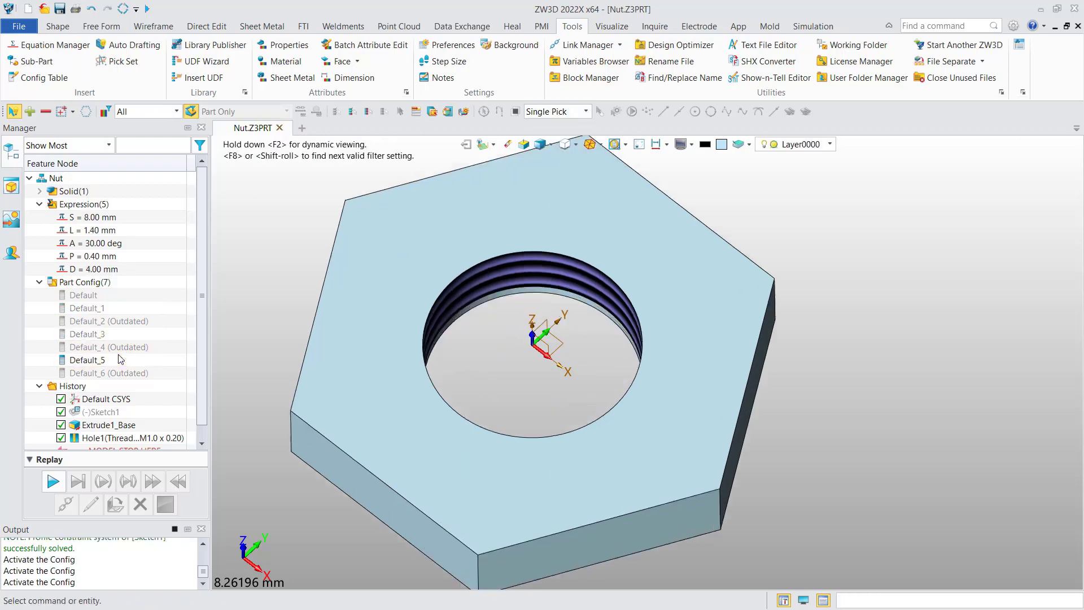
pyautogui.click(120, 374)
pyautogui.doubleClick(120, 373)
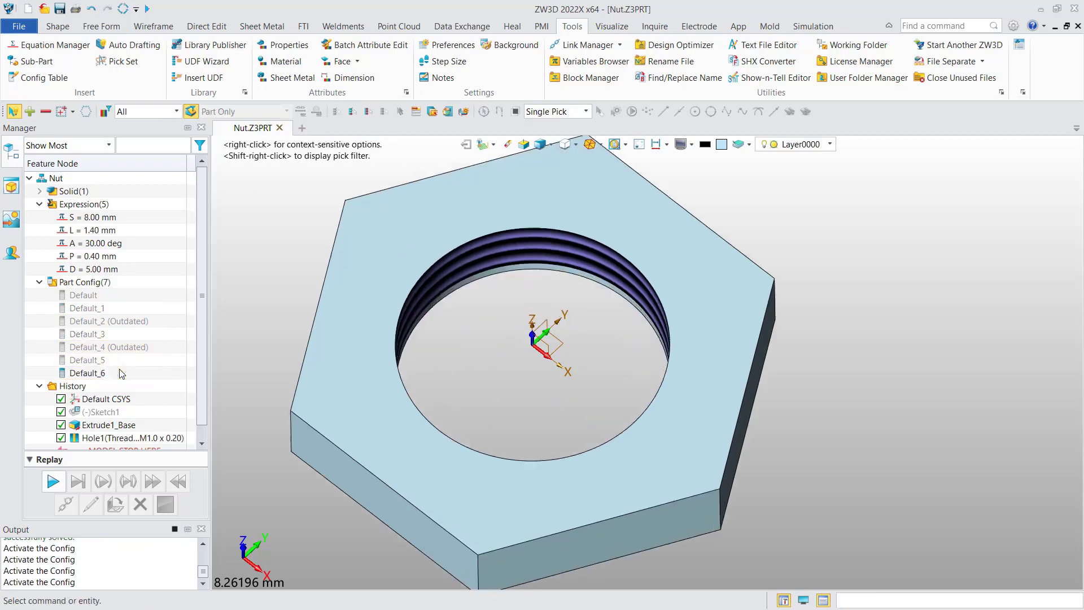
pyautogui.doubleClick(94, 295)
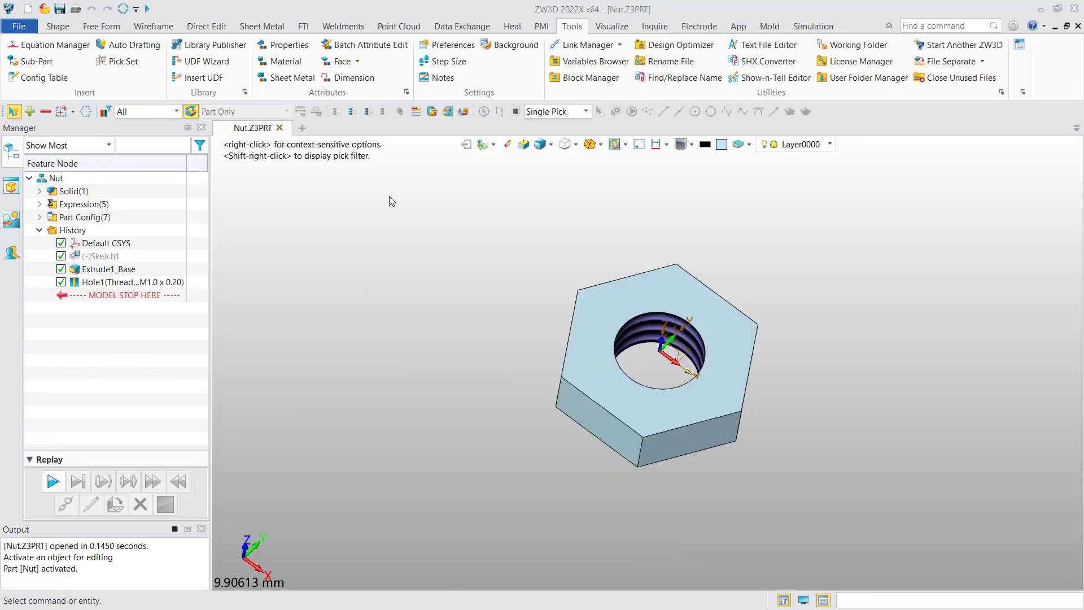
# Start Library Publisher for the Nut part, choose Excel as the data source and generate its Excel file.
pyautogui.click(221, 50)
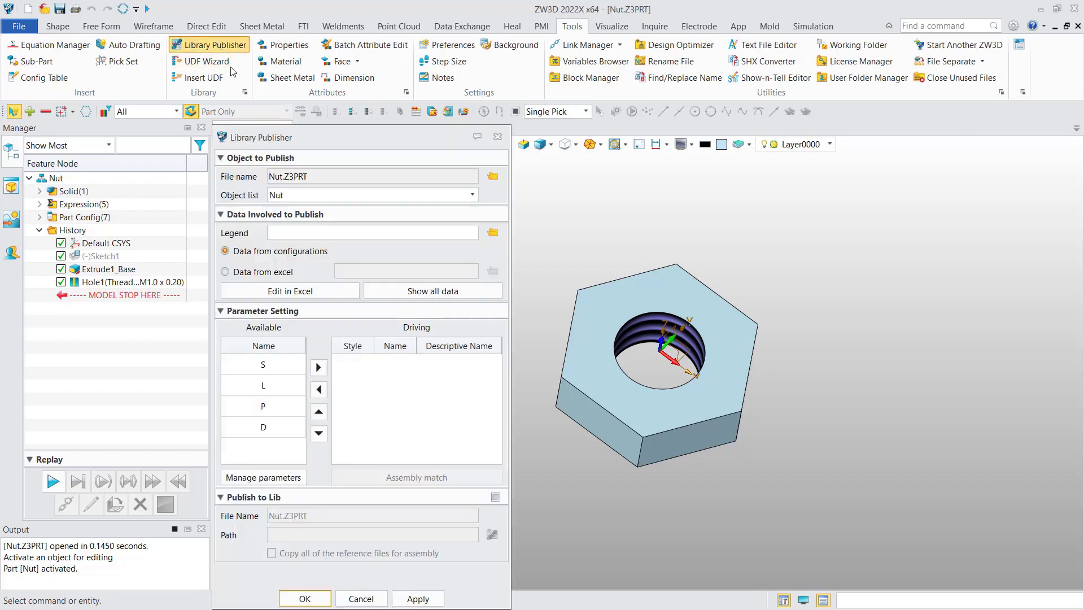
pyautogui.moveTo(431, 138); pyautogui.dragTo(424, 82)
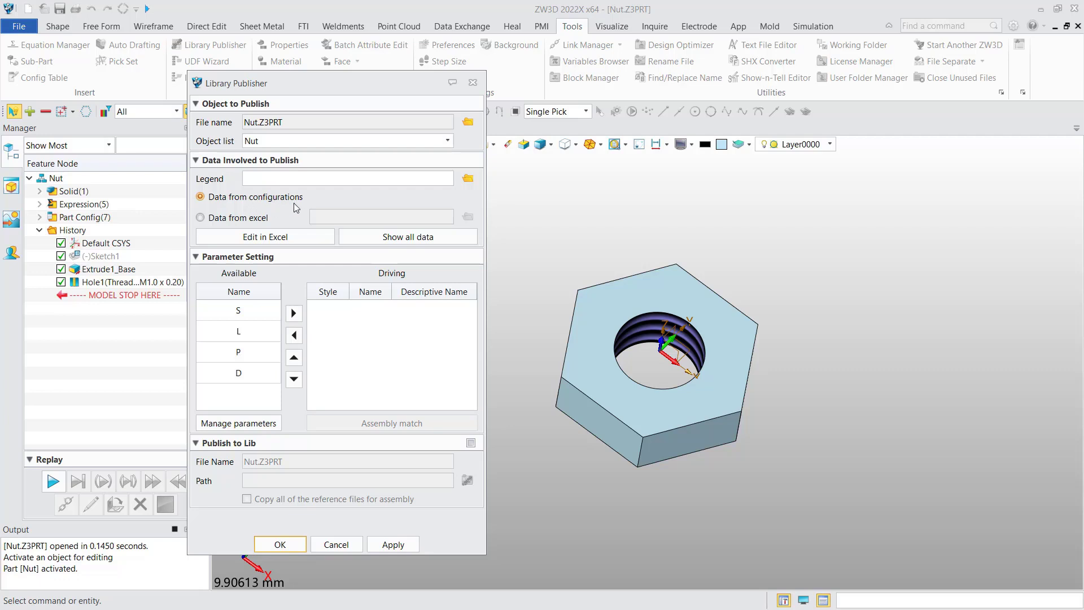
pyautogui.click(40, 217)
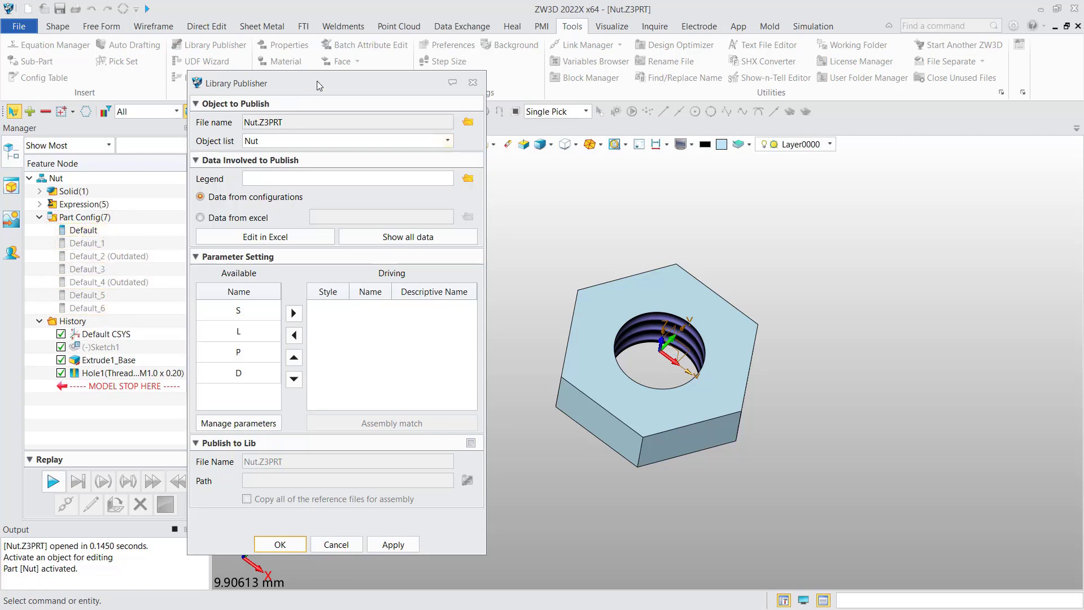
pyautogui.moveTo(319, 85); pyautogui.dragTo(404, 102)
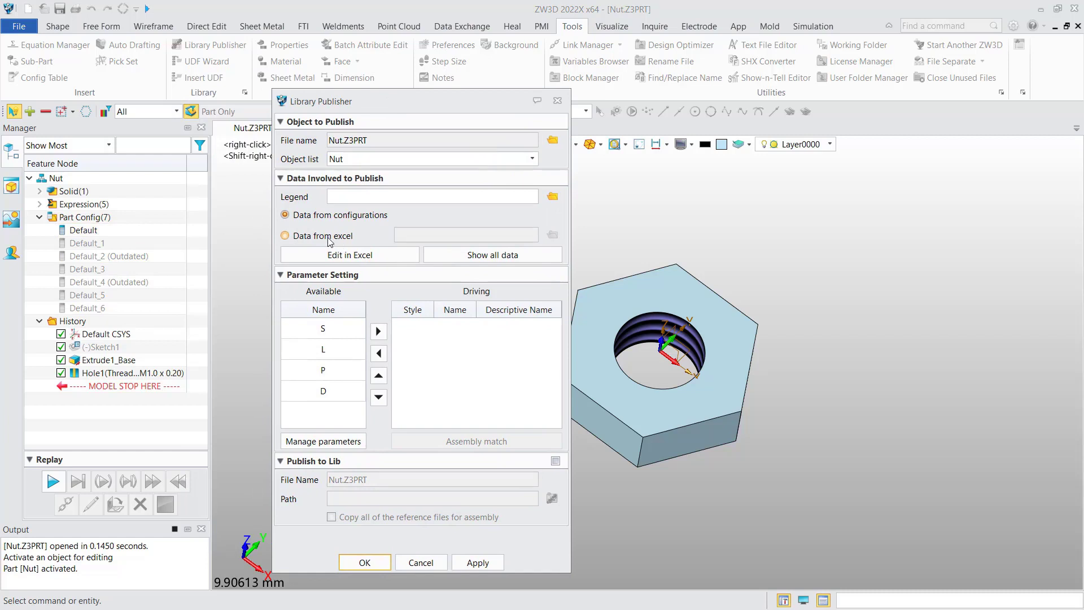
pyautogui.click(317, 237)
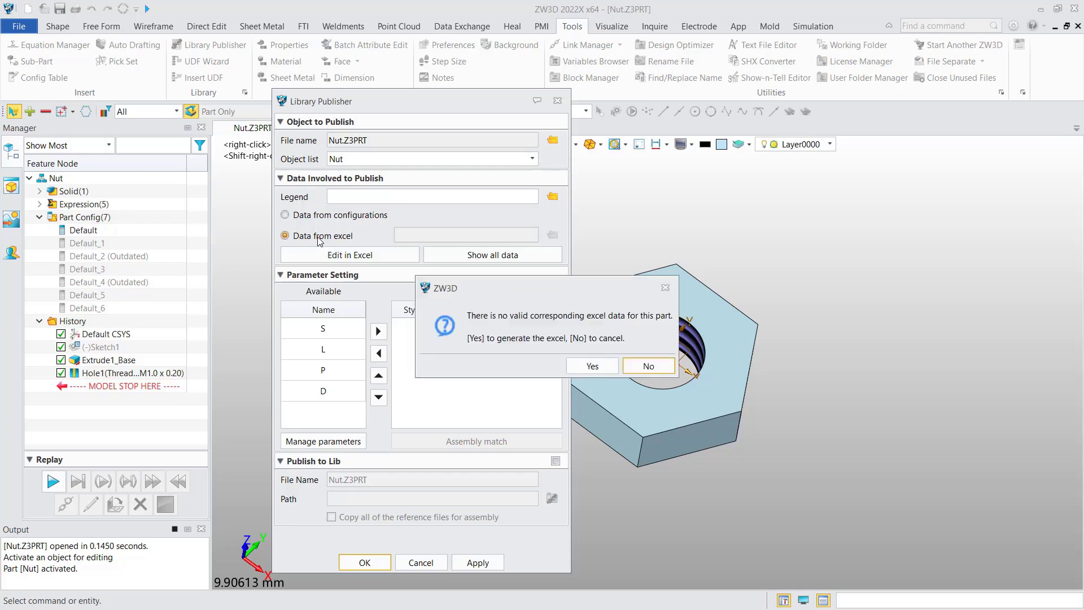
pyautogui.moveTo(550, 286); pyautogui.dragTo(562, 227)
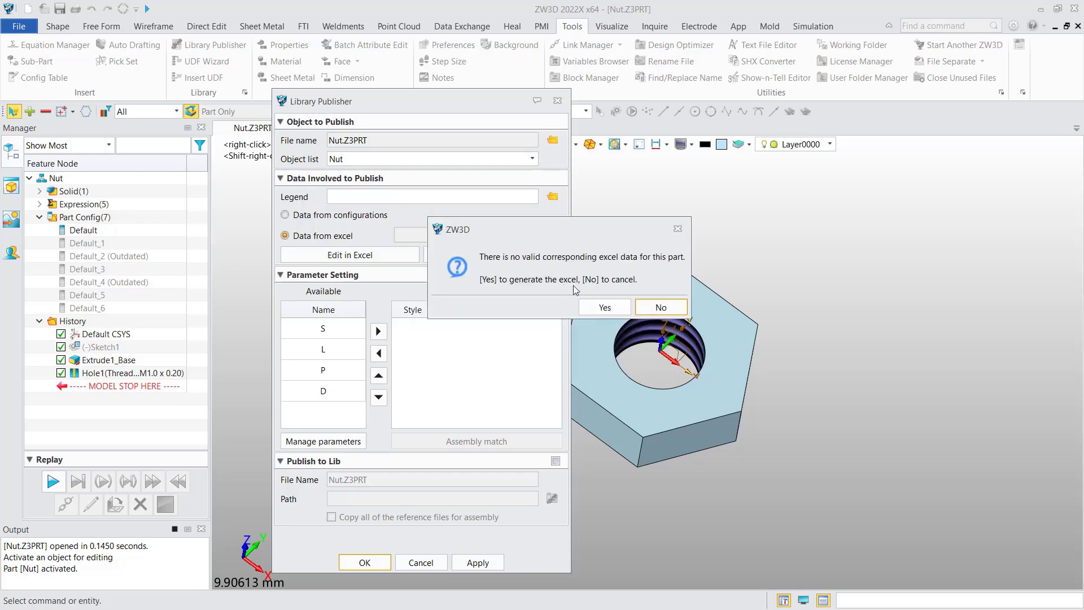
pyautogui.click(602, 308)
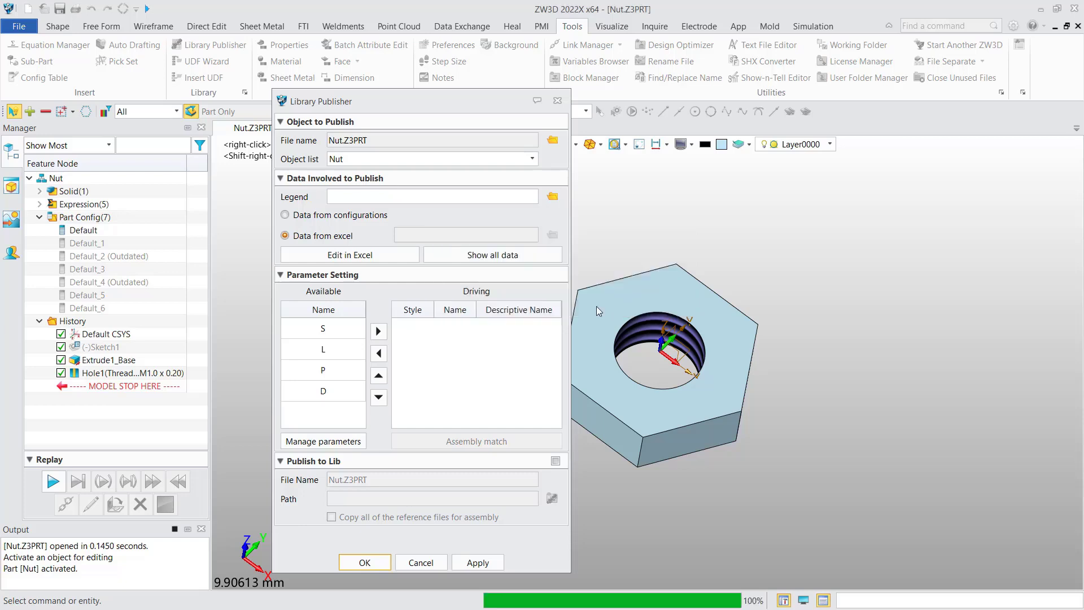
pyautogui.moveTo(527, 237); pyautogui.dragTo(385, 242)
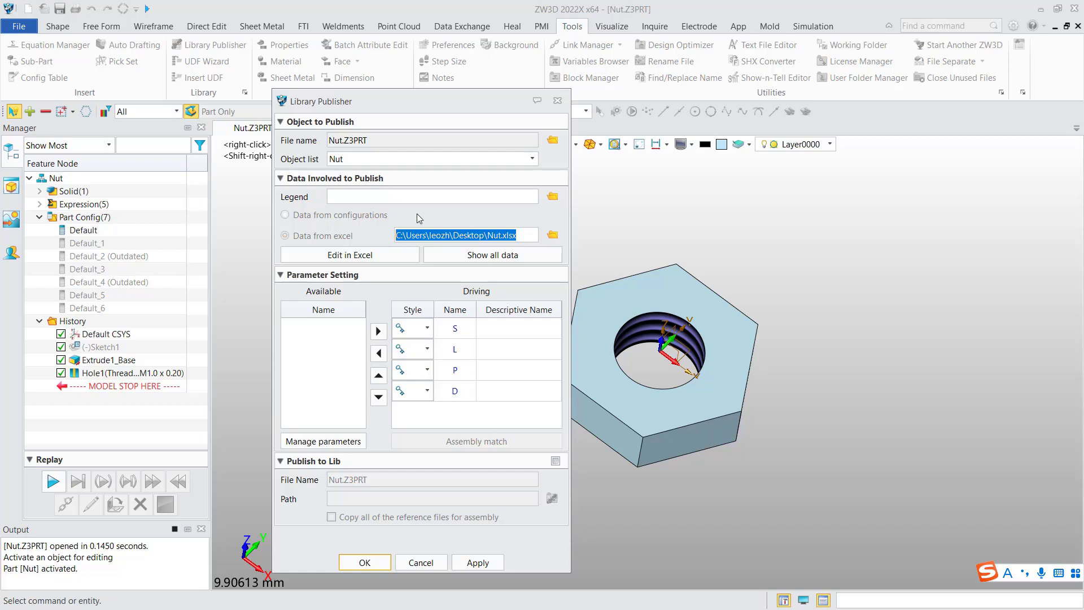
# Edit Nut.xlsx by filling the last parameter row down to add Default_7 with S 9, L 1.5, P 0.5 and D 6, and save it.
pyautogui.click(375, 262)
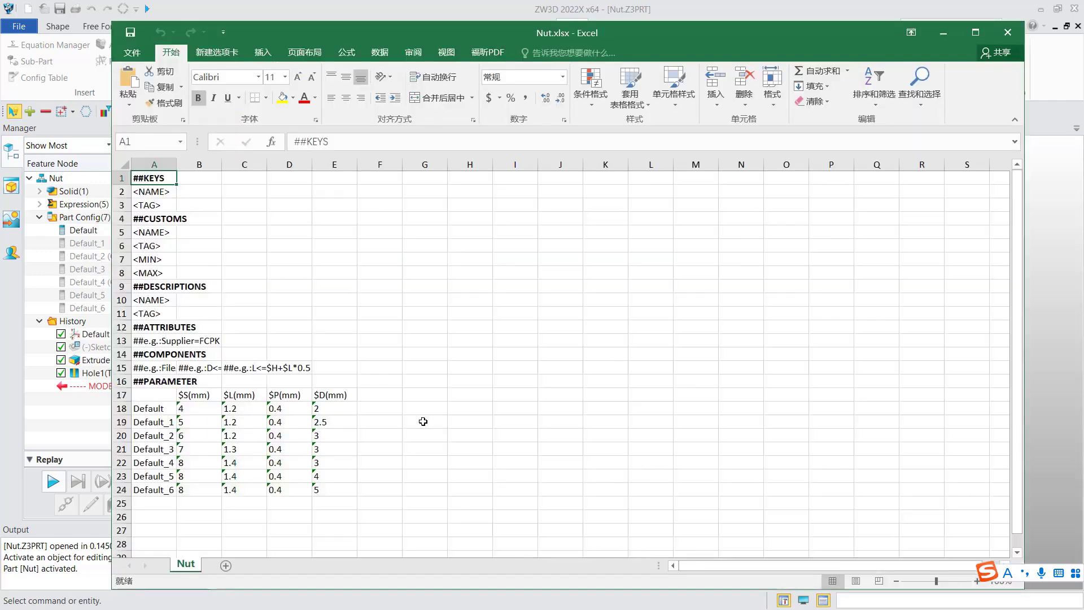
pyautogui.click(159, 489)
pyautogui.moveTo(160, 489); pyautogui.dragTo(356, 510)
pyautogui.click(375, 481)
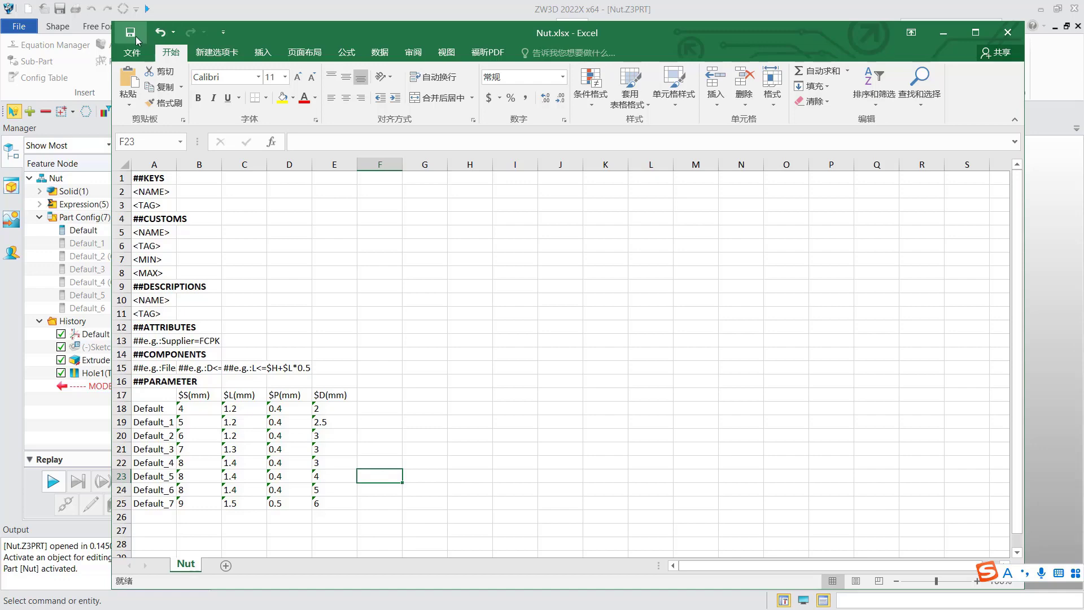
pyautogui.click(1005, 36)
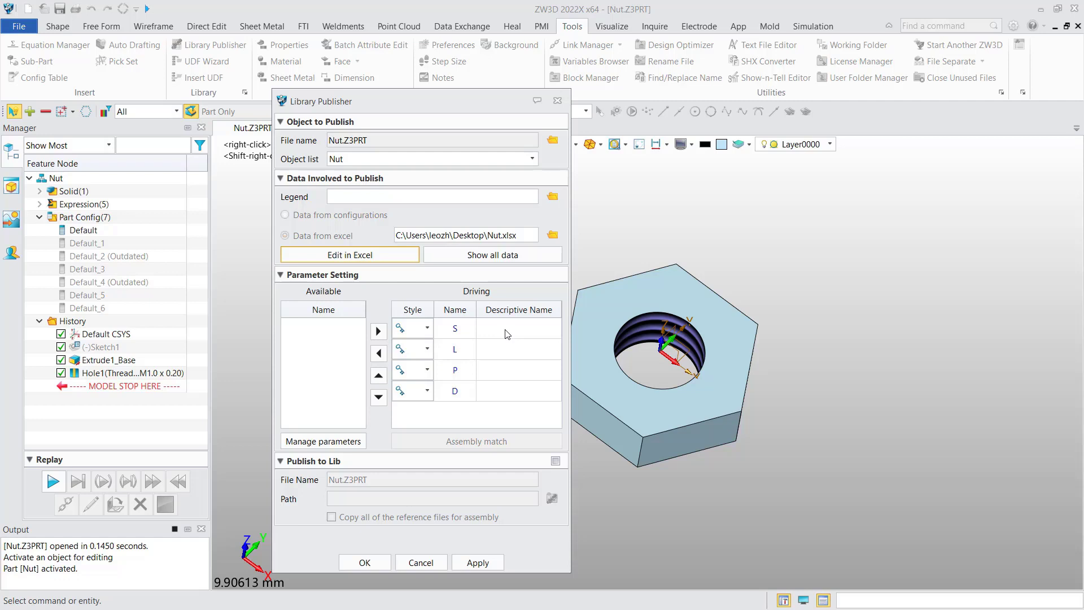
# Remove P from the driving parameters and look at the style options of S, keeping the Key style.
pyautogui.click(501, 375)
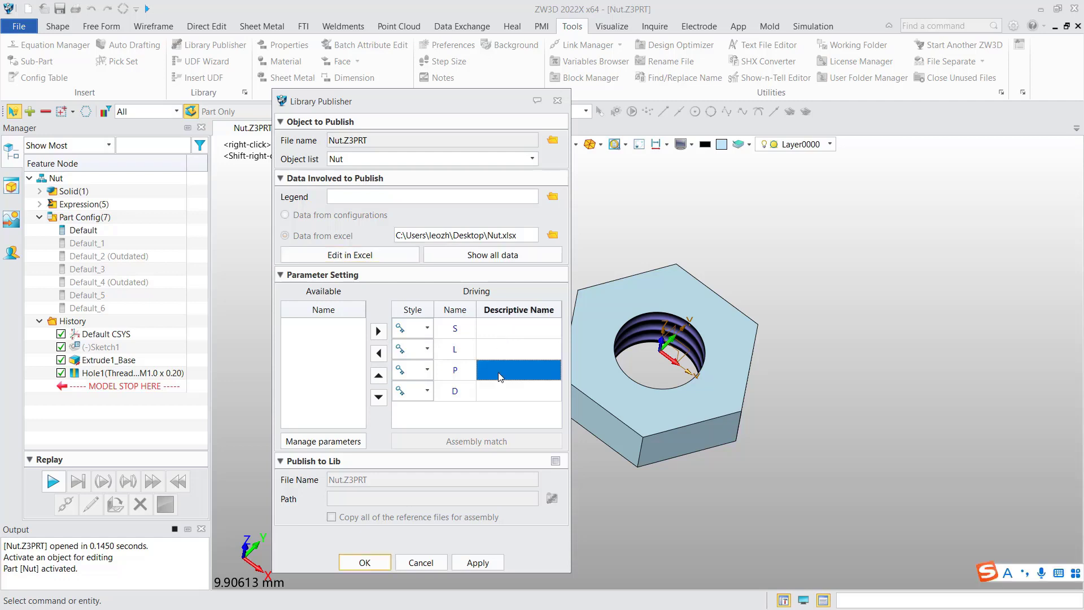
pyautogui.click(379, 354)
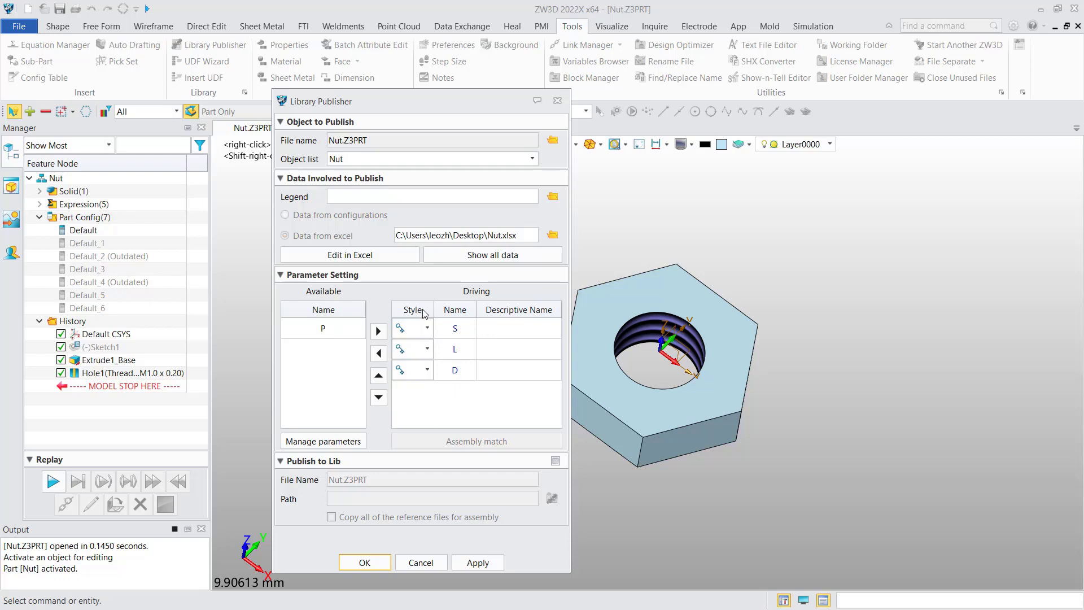
pyautogui.click(428, 328)
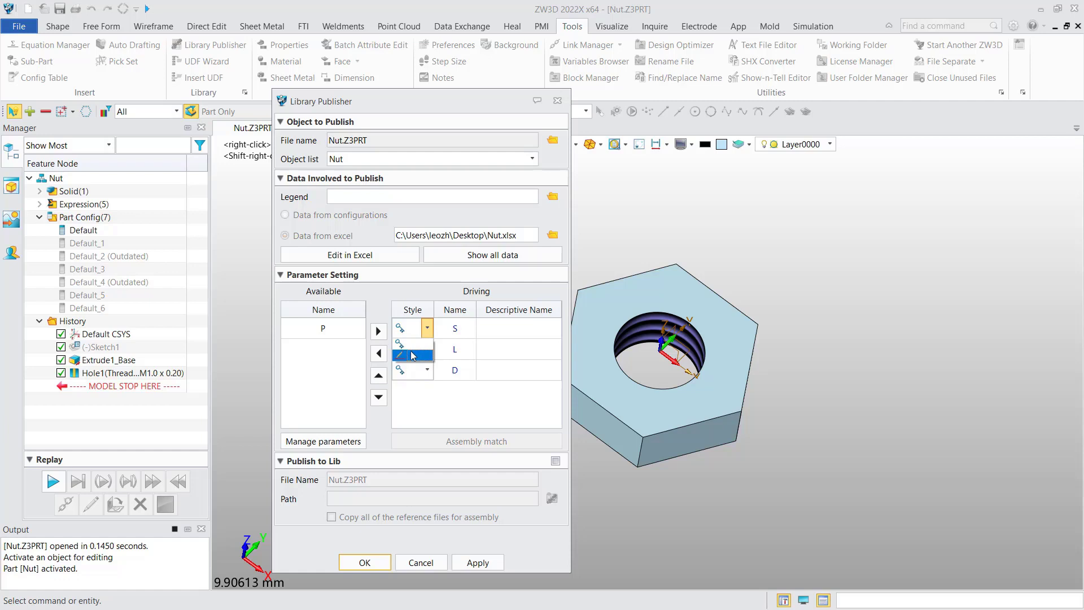
pyautogui.click(425, 333)
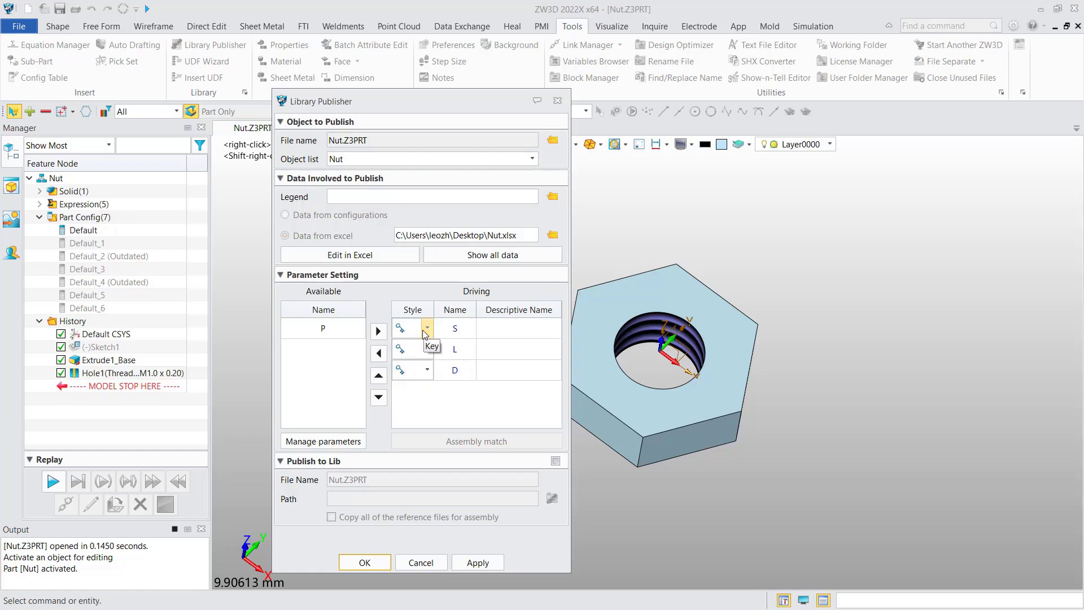
# Check the style options of driving parameter S, keep S and L as Key, and set the style of D to Custom.
pyautogui.click(426, 330)
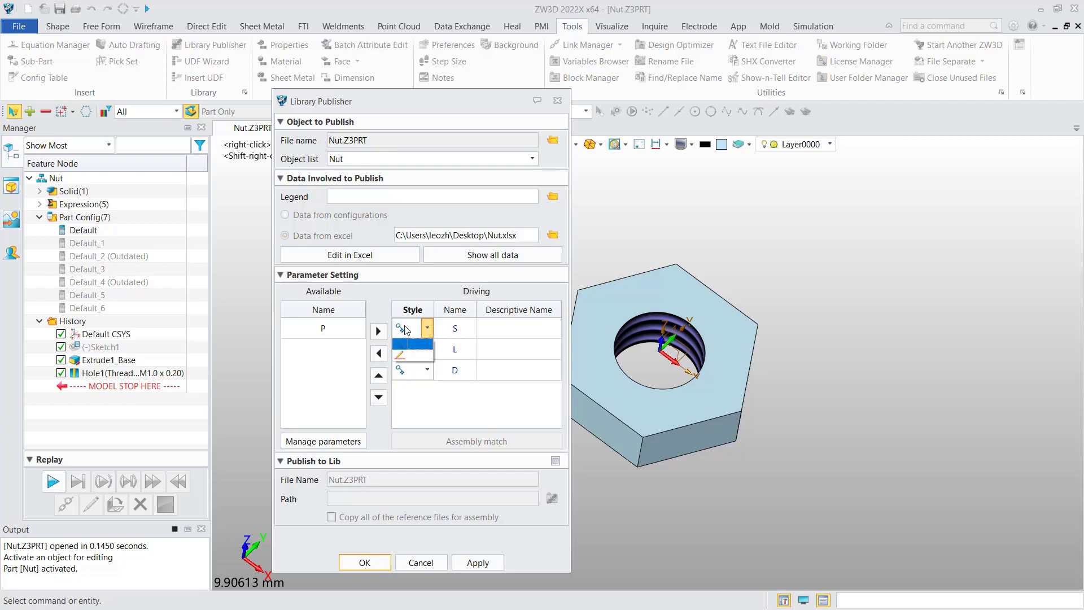
pyautogui.click(429, 333)
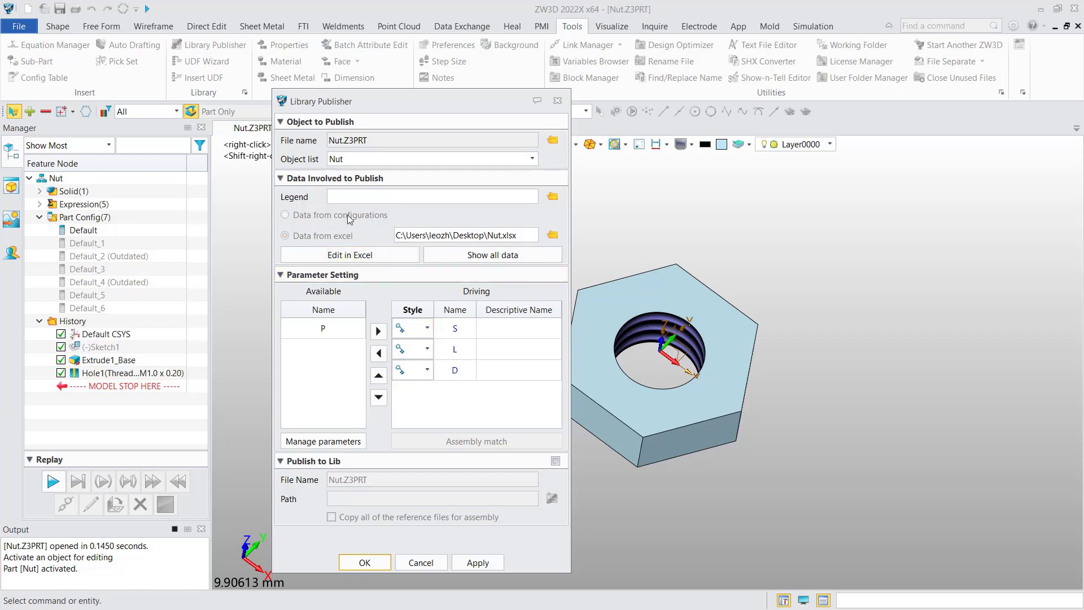
pyautogui.click(427, 329)
pyautogui.click(404, 360)
pyautogui.click(412, 340)
pyautogui.click(428, 370)
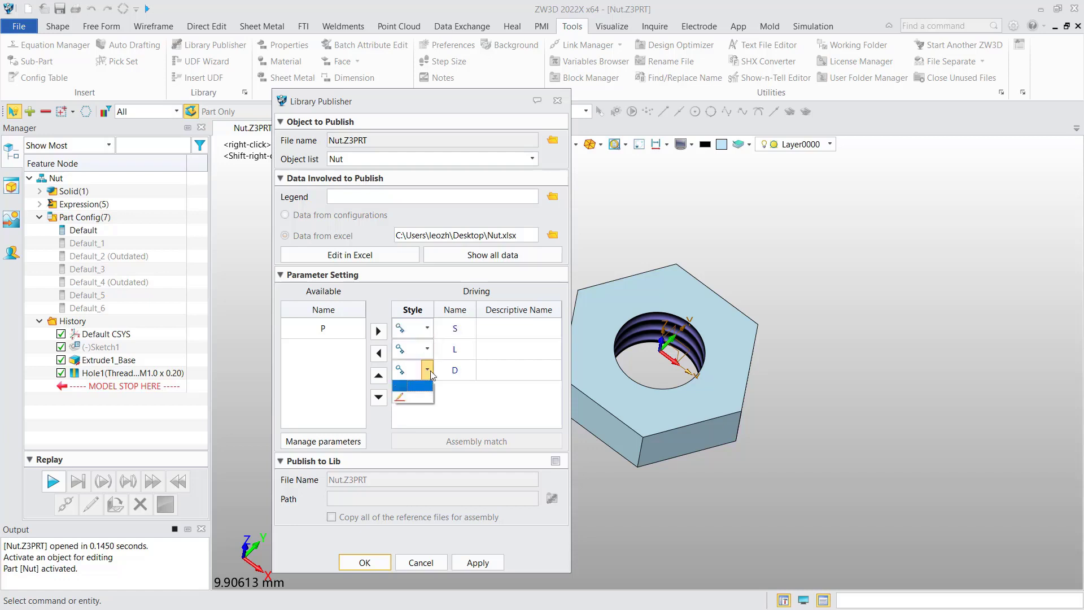
pyautogui.click(418, 398)
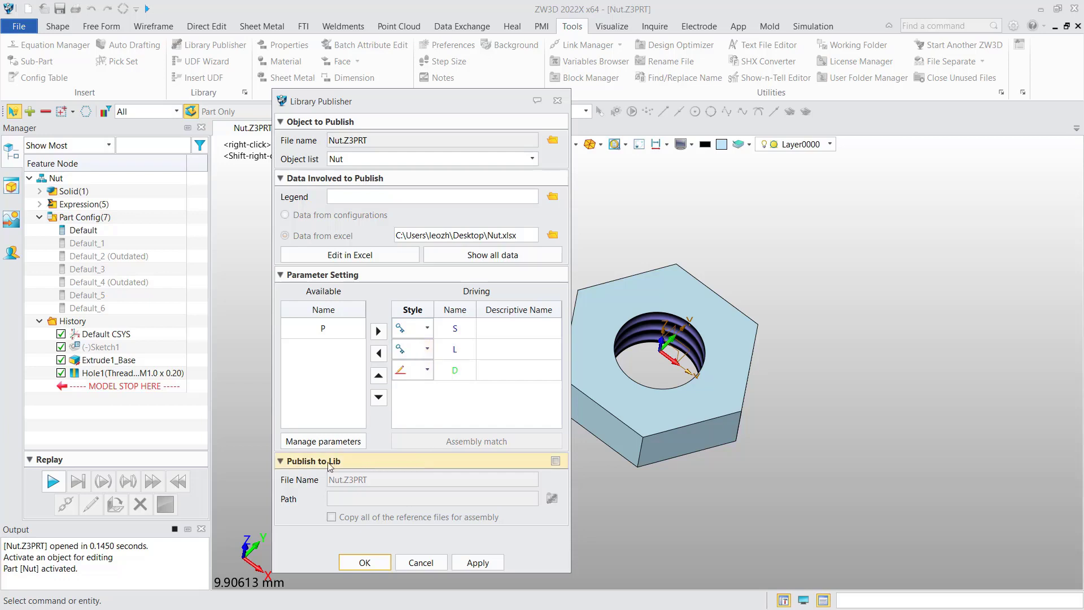
# Enable publishing to the library, choose the ZWSOFT reuse library folder, publish the nut and close the Library Publisher.
pyautogui.click(555, 461)
pyautogui.click(552, 499)
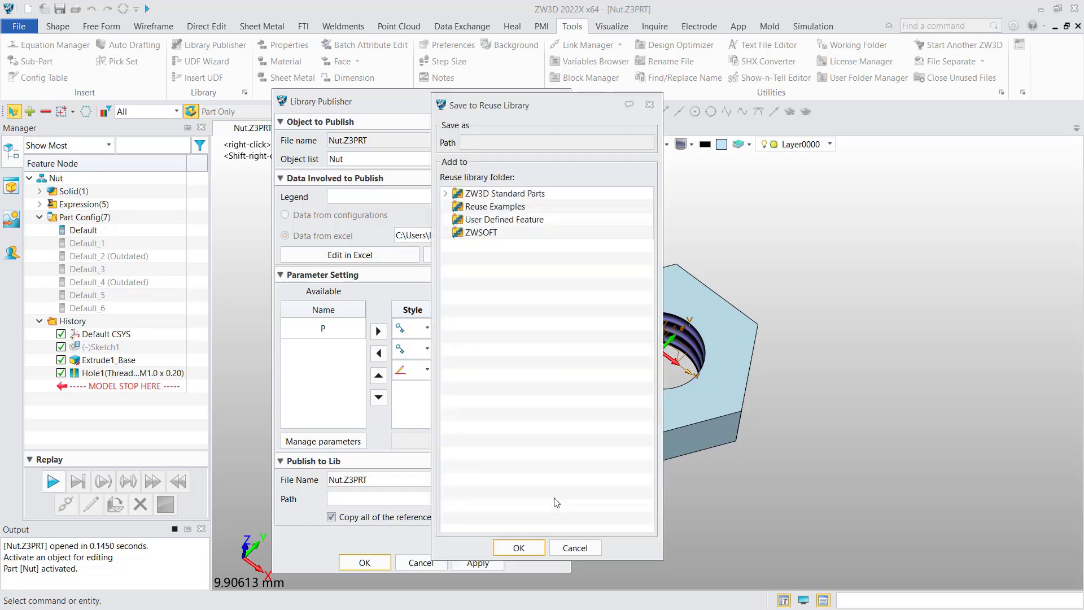
pyautogui.click(489, 235)
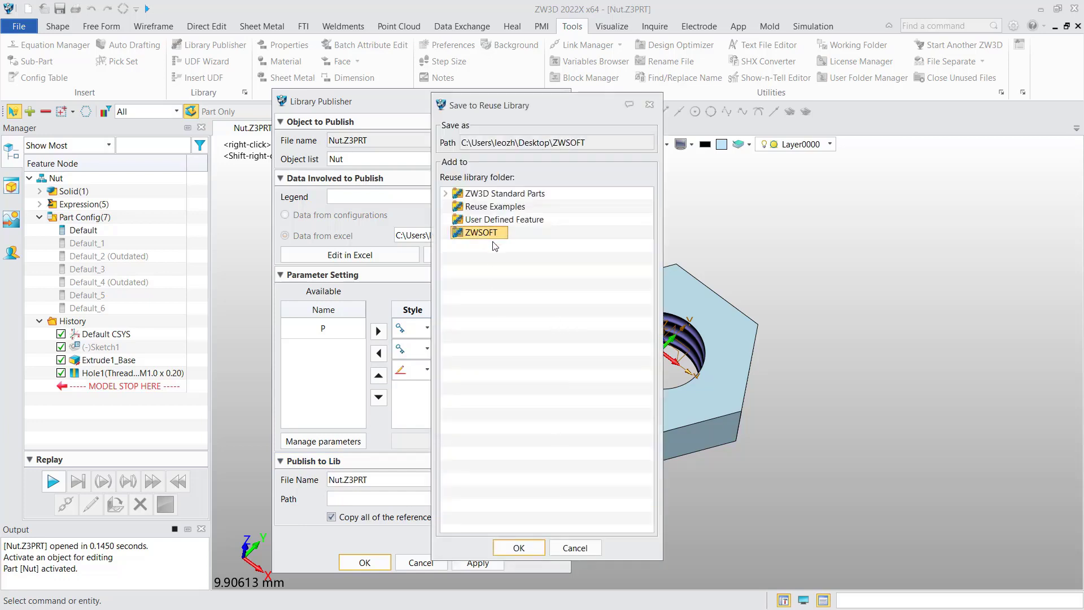
pyautogui.click(524, 546)
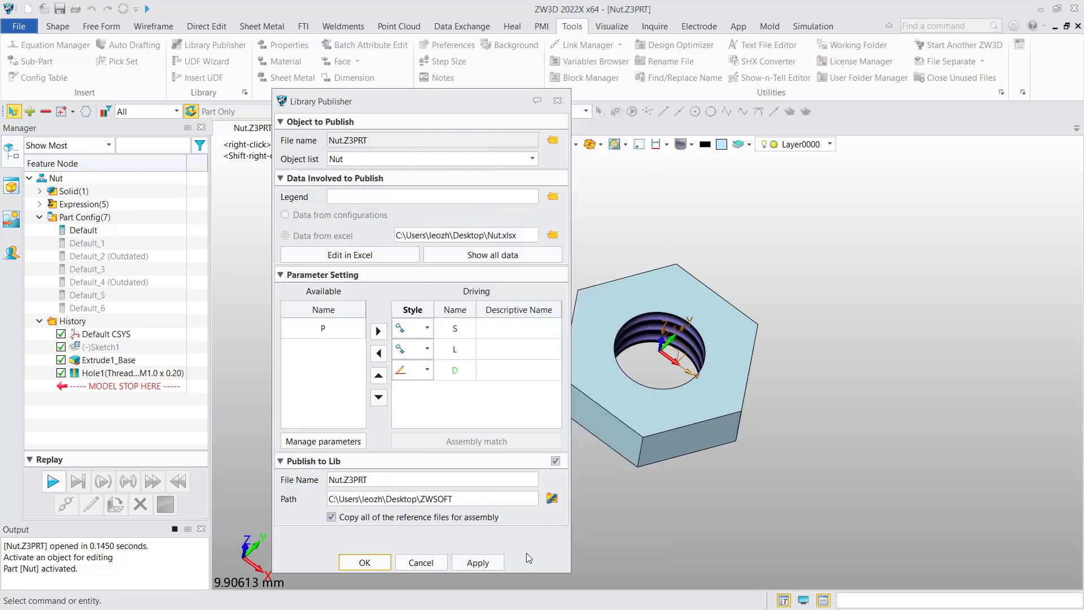
pyautogui.click(493, 563)
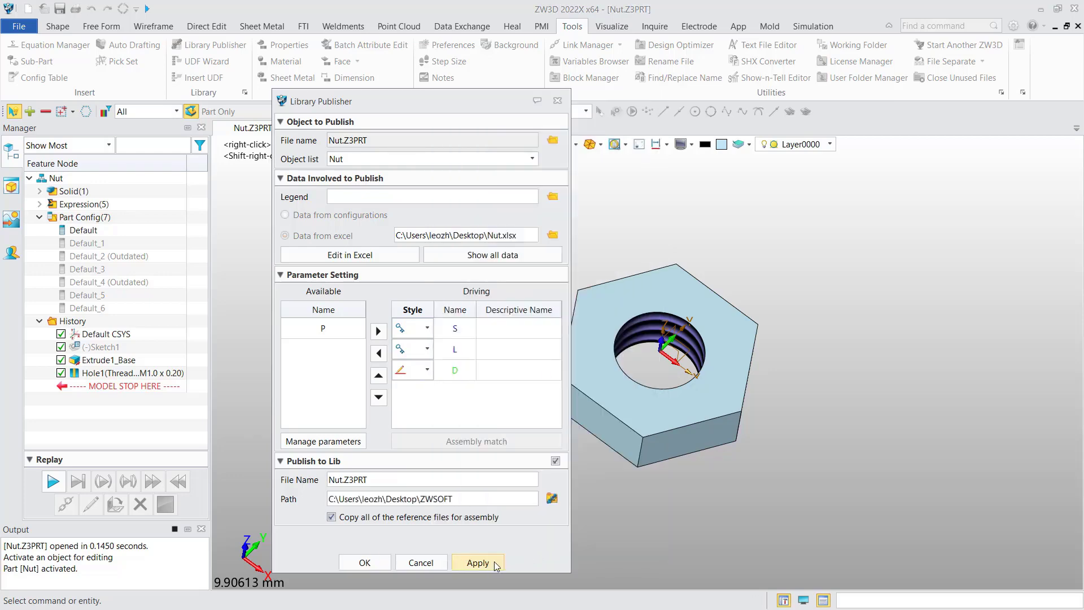
pyautogui.click(432, 564)
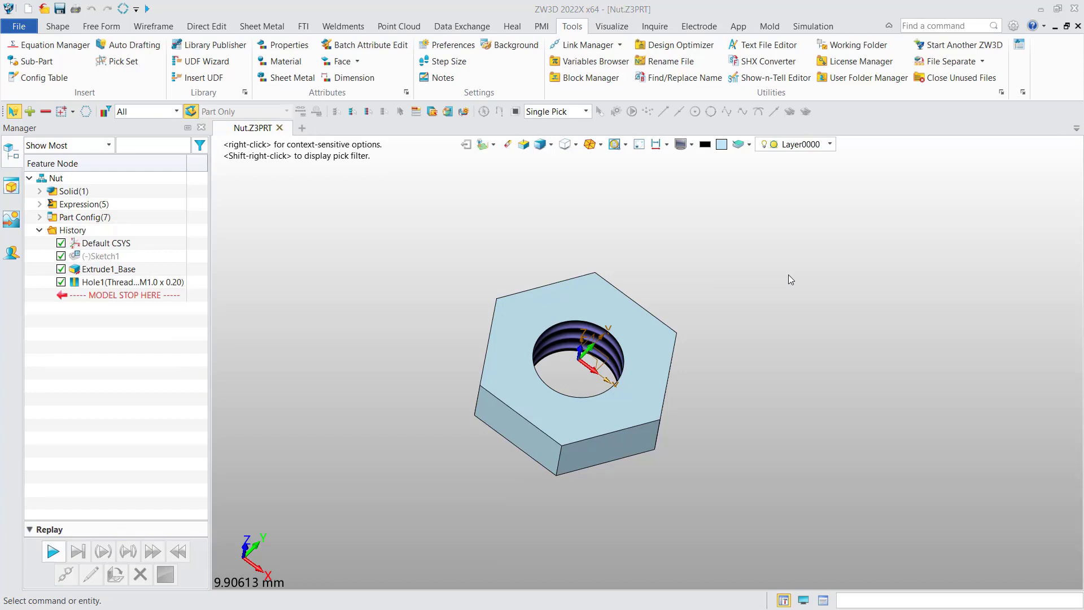
# Create a new standard part file named 12 with the default template.
pyautogui.click(302, 128)
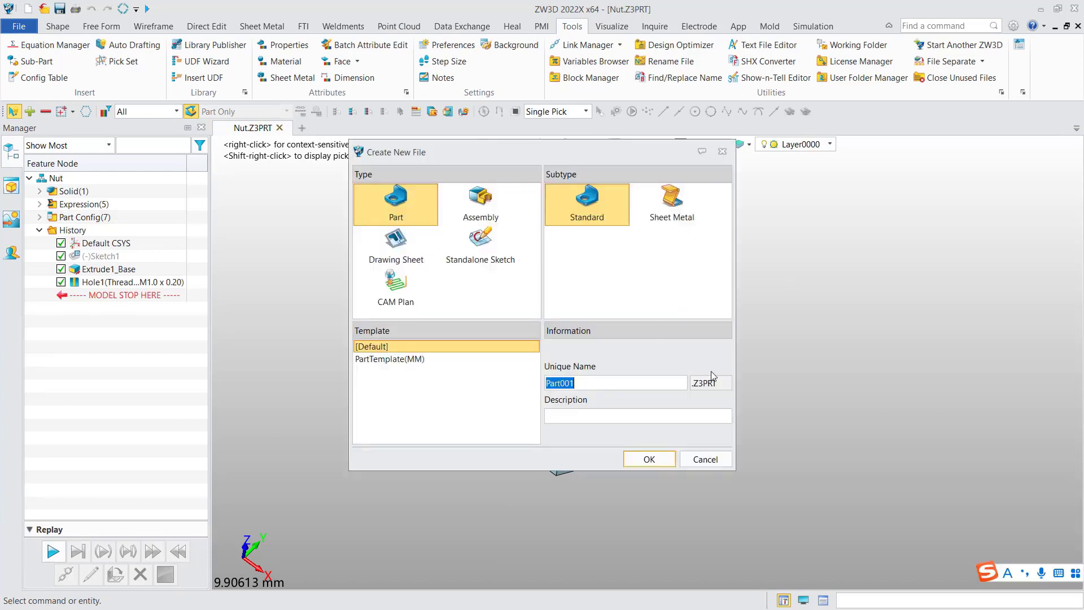
pyautogui.write('12')
pyautogui.click(655, 459)
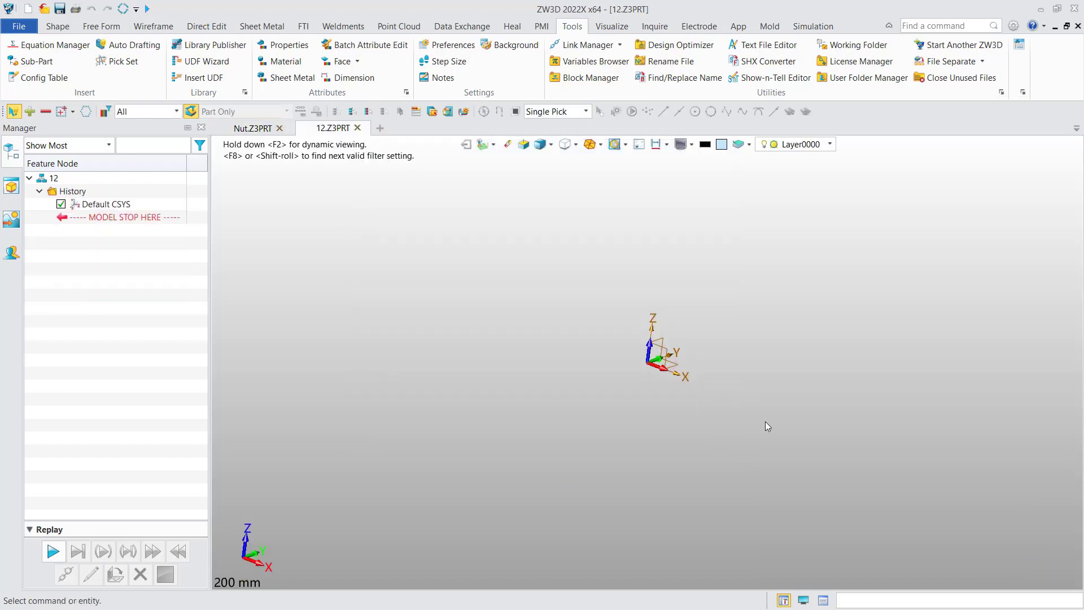
# Start adding Nut.Z3PRT from the ZWSOFT folder of the Reuse Library and set its S parameter to 5 mm.
pyautogui.click(803, 601)
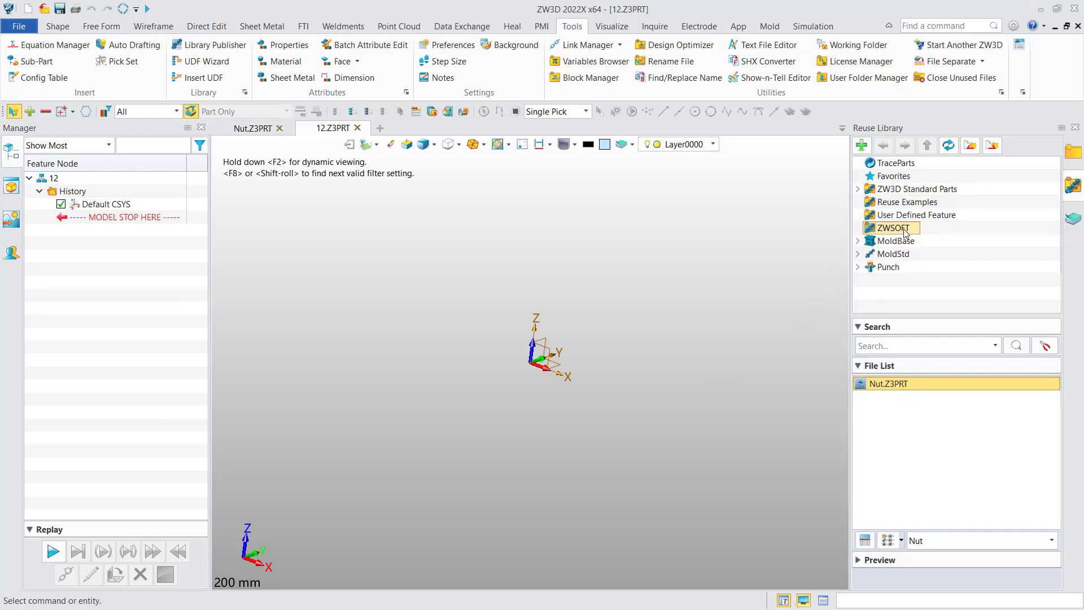
pyautogui.doubleClick(894, 385)
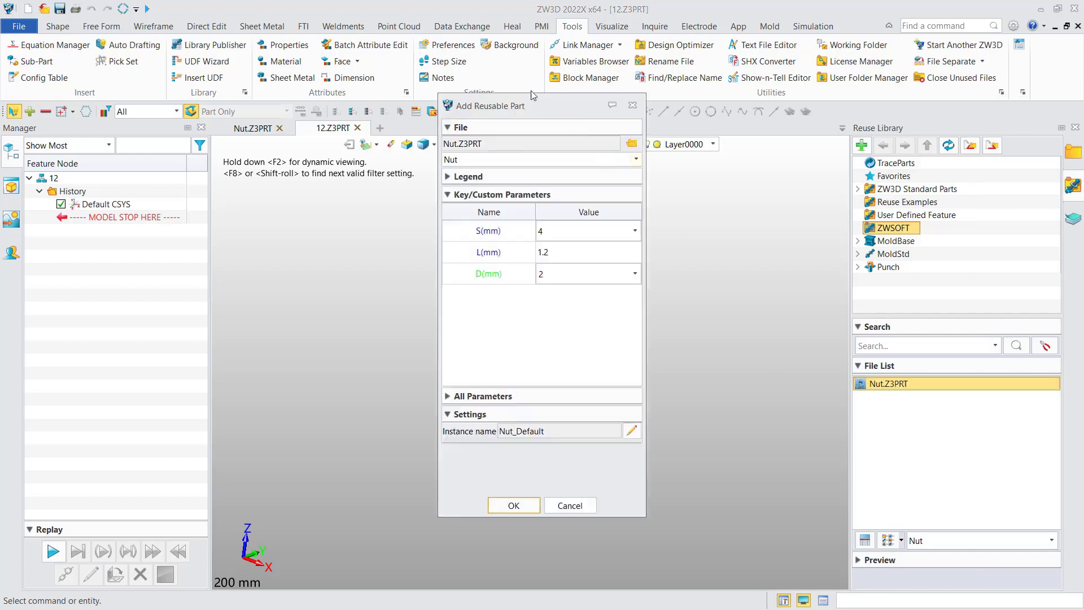
pyautogui.moveTo(519, 106); pyautogui.dragTo(466, 103)
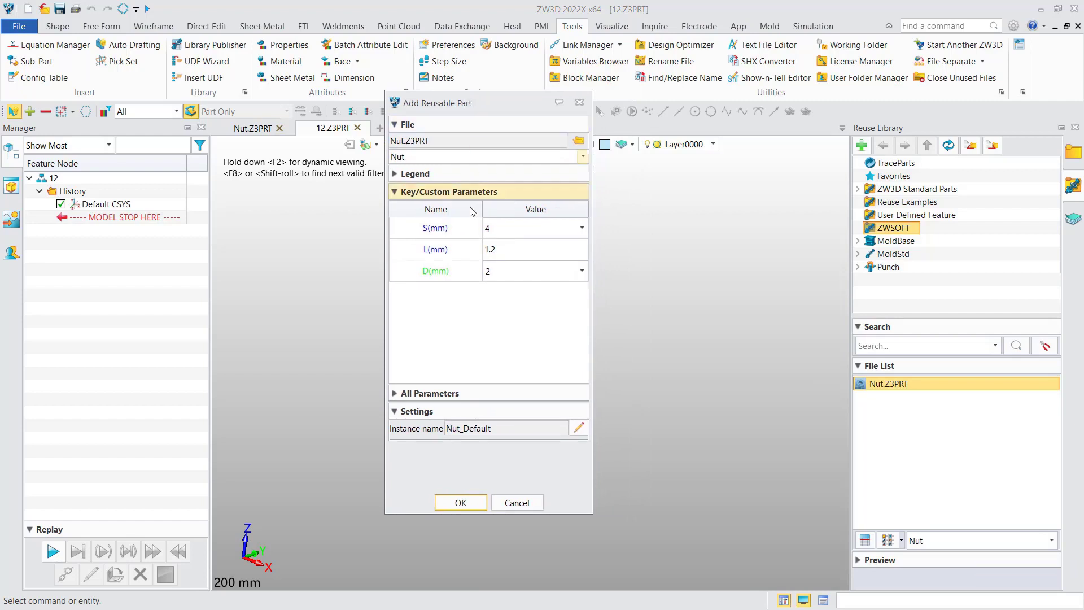
pyautogui.click(436, 230)
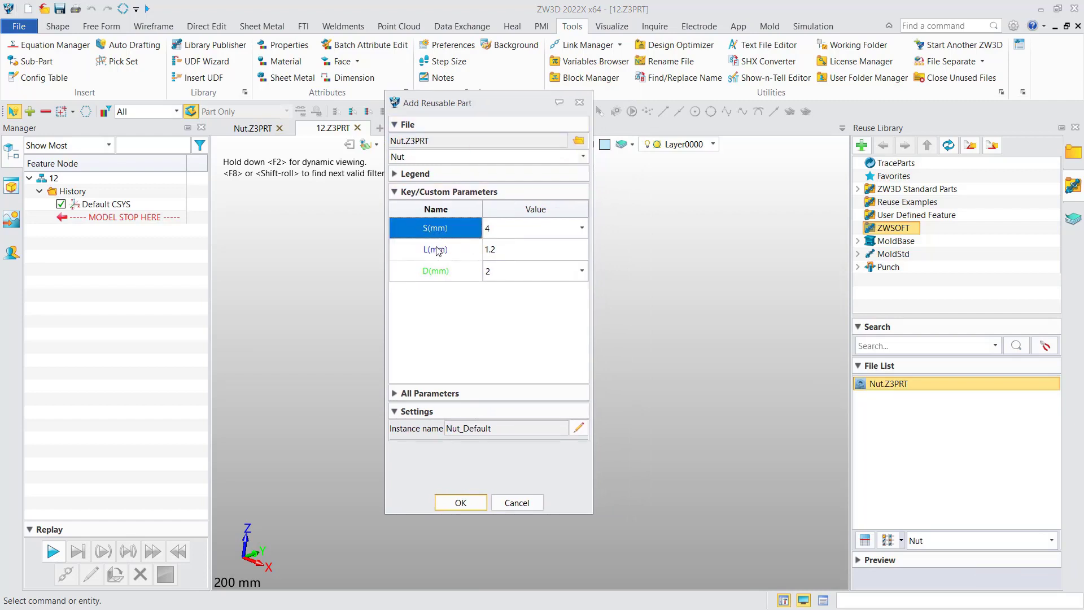
pyautogui.click(437, 251)
pyautogui.click(585, 232)
pyautogui.click(586, 233)
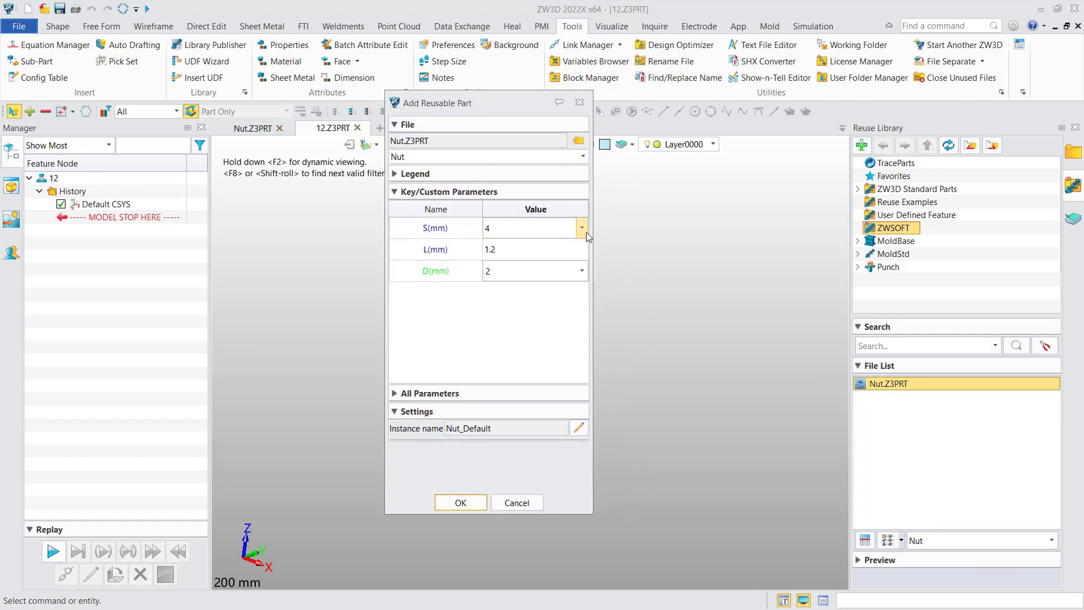
pyautogui.click(583, 228)
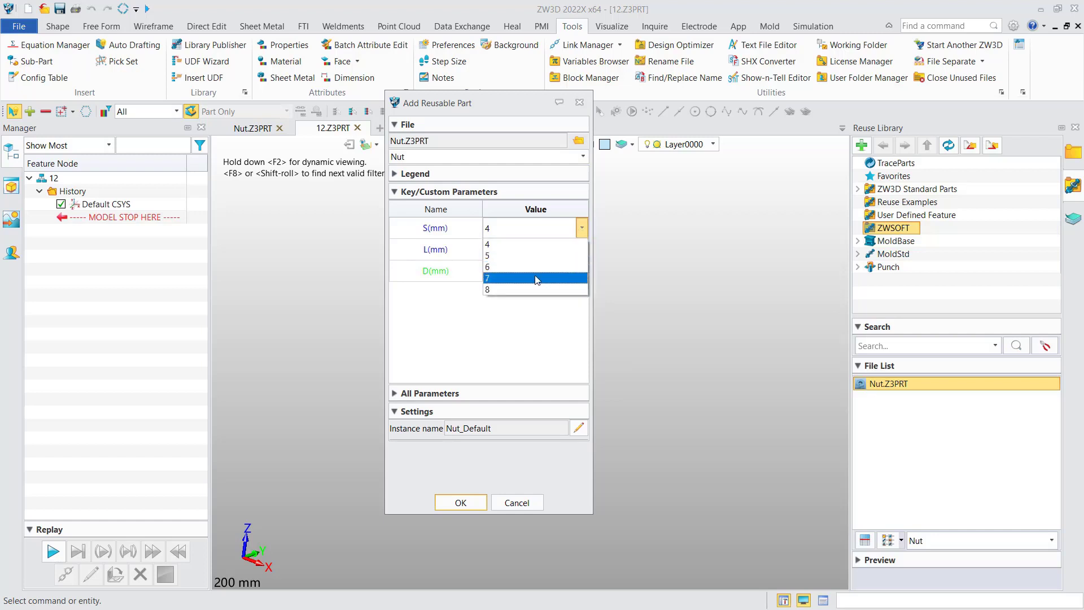
pyautogui.click(520, 257)
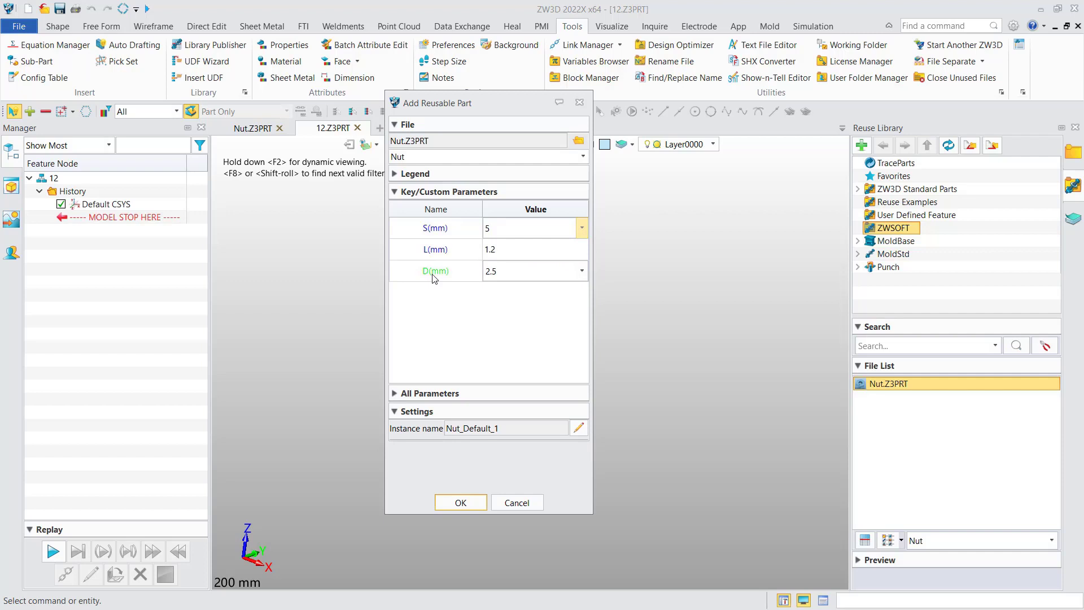
# Set the custom parameter D of the reusable nut to 3 mm and confirm the part settings.
pyautogui.click(520, 271)
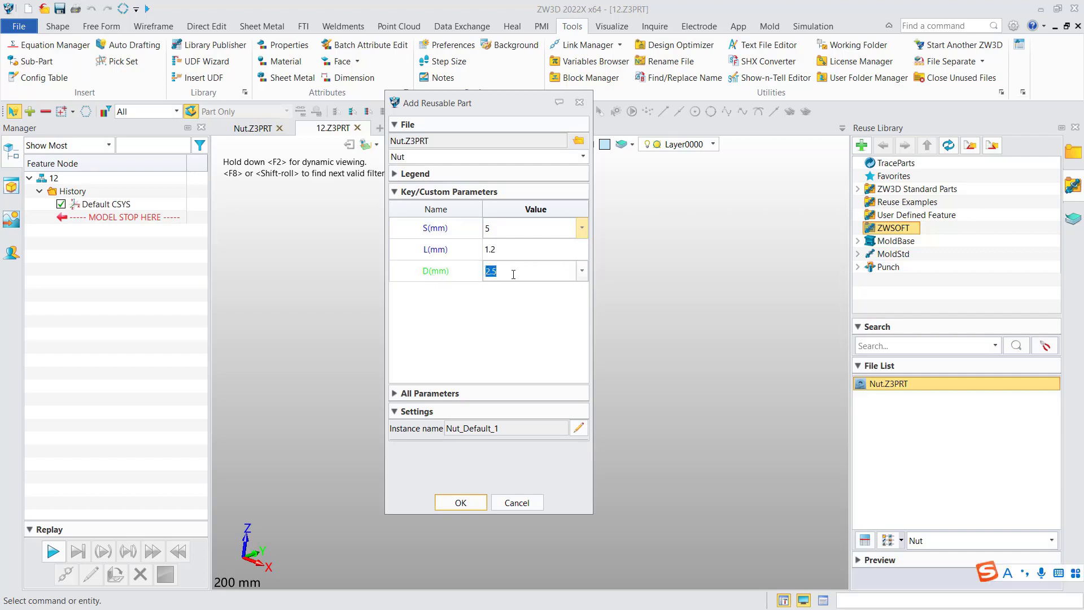
pyautogui.click(514, 275)
pyautogui.moveTo(502, 270); pyautogui.dragTo(472, 274)
pyautogui.write('3')
pyautogui.click(461, 503)
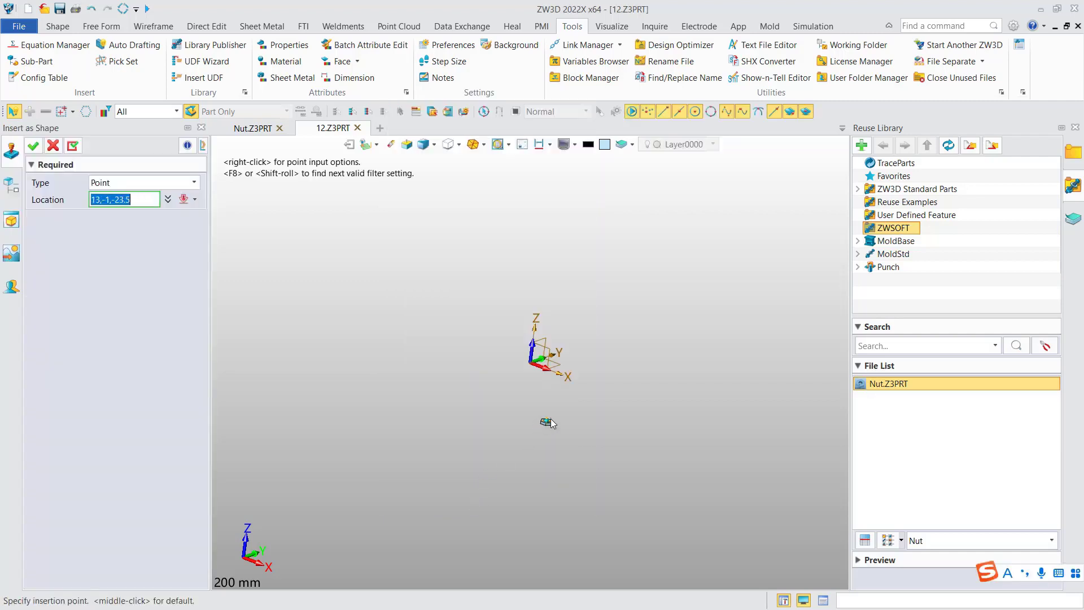
# Insert the nut at the origin of part 12 and inspect its threaded hole up close.
pyautogui.click(537, 361)
pyautogui.hotkey('ctrl', 'a')
pyautogui.moveTo(620, 249); pyautogui.dragTo(626, 266, button='right')
pyautogui.scroll(-2, 699, 217)
pyautogui.moveTo(699, 217); pyautogui.dragTo(685, 254, button='middle')
pyautogui.moveTo(690, 254)
pyautogui.mouseDown(button='right')
pyautogui.moveTo(682, 236)
pyautogui.moveTo(692, 237)
pyautogui.mouseUp(button='right')
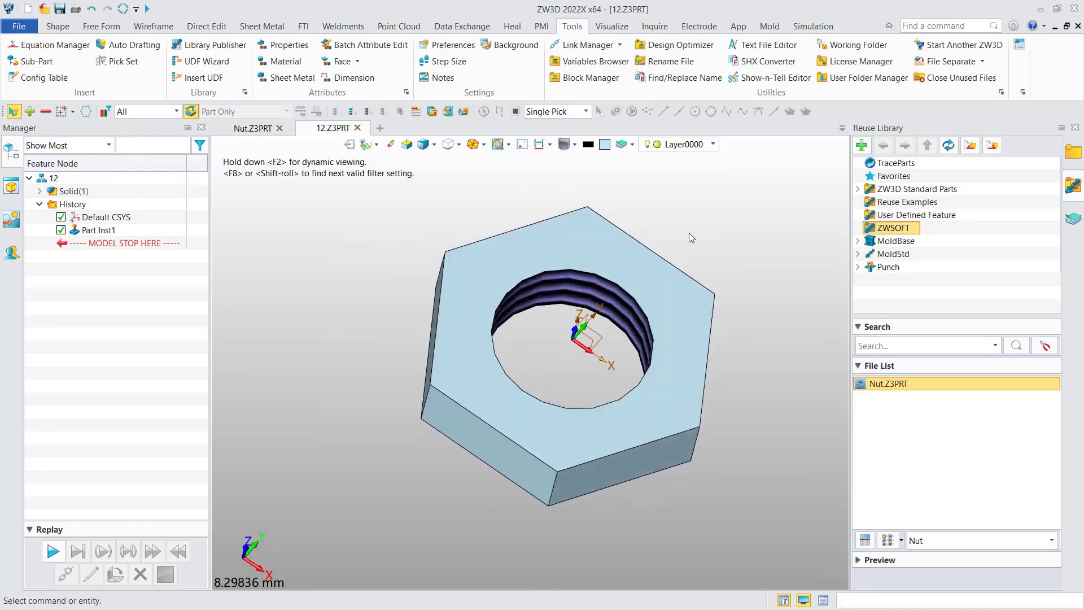
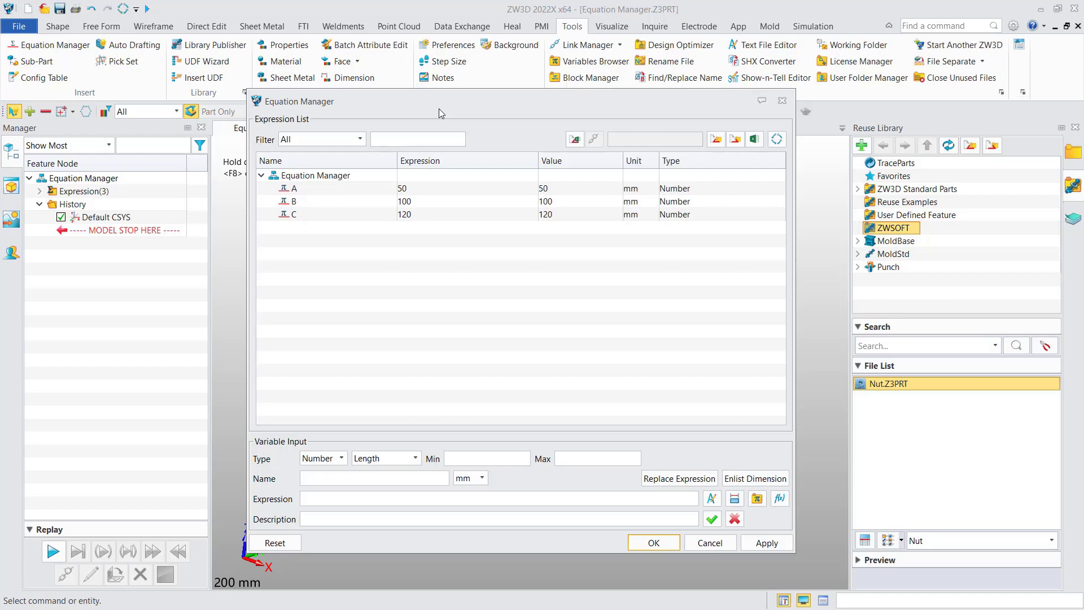
pyautogui.click(302, 141)
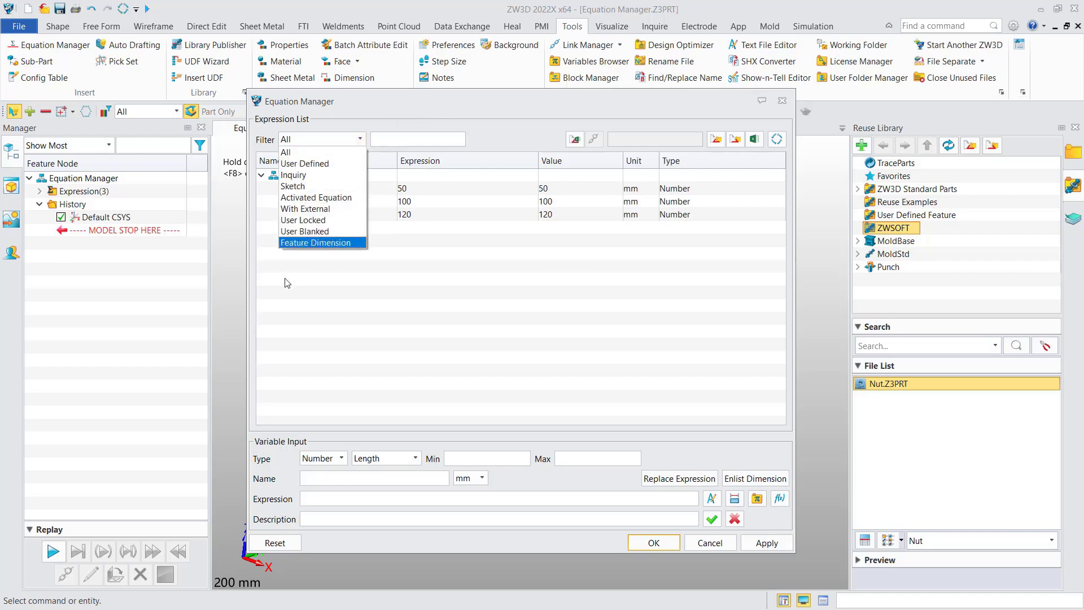
pyautogui.click(314, 143)
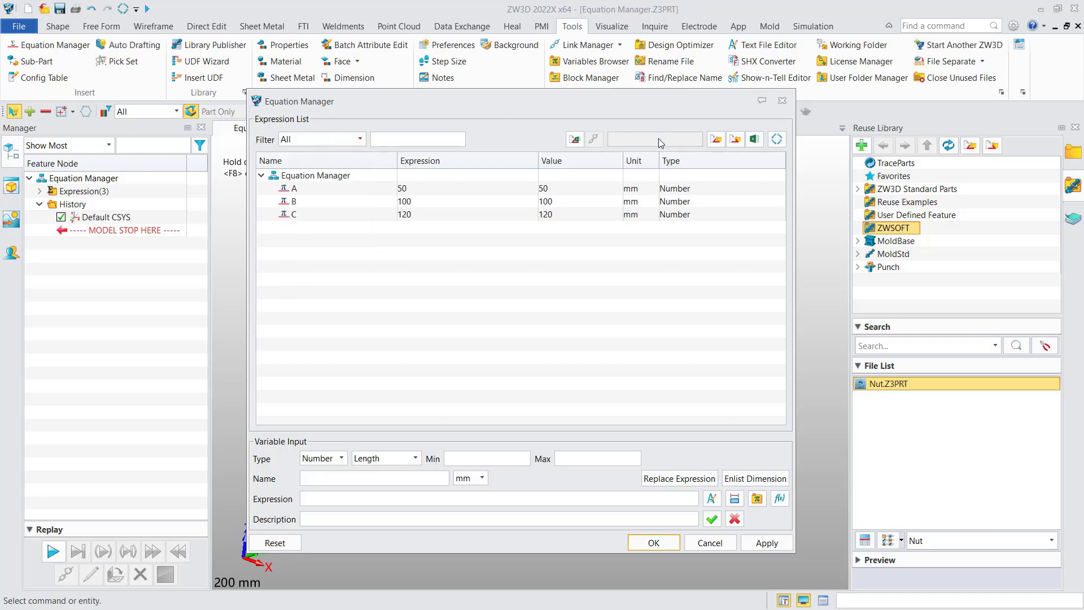
pyautogui.moveTo(691, 101); pyautogui.dragTo(681, 106)
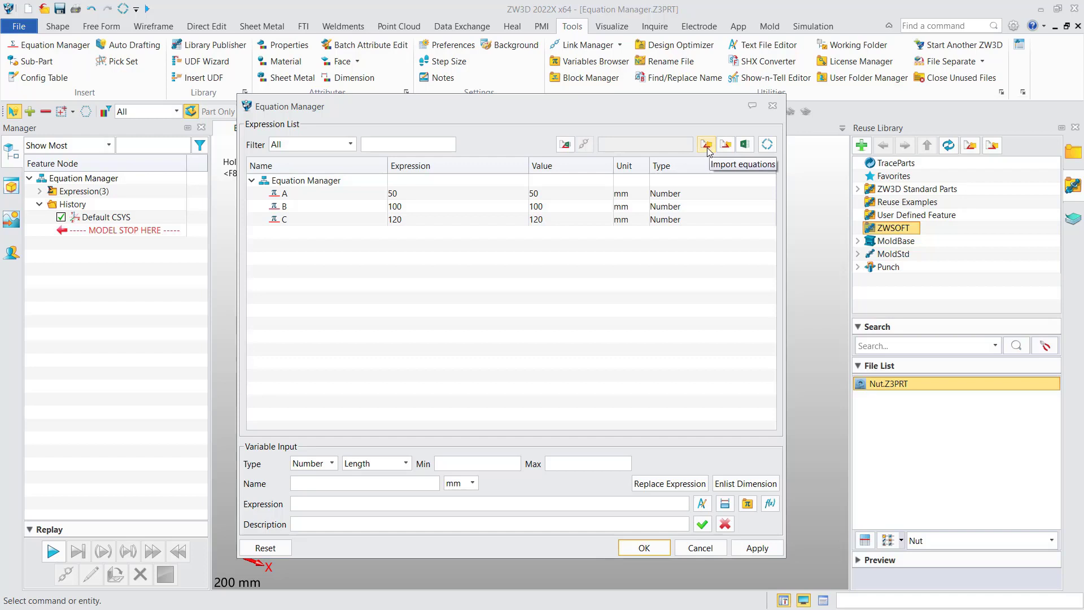
# Open the equations in Excel, fill the row of variable C down one row and name the new variable D.
pyautogui.click(744, 145)
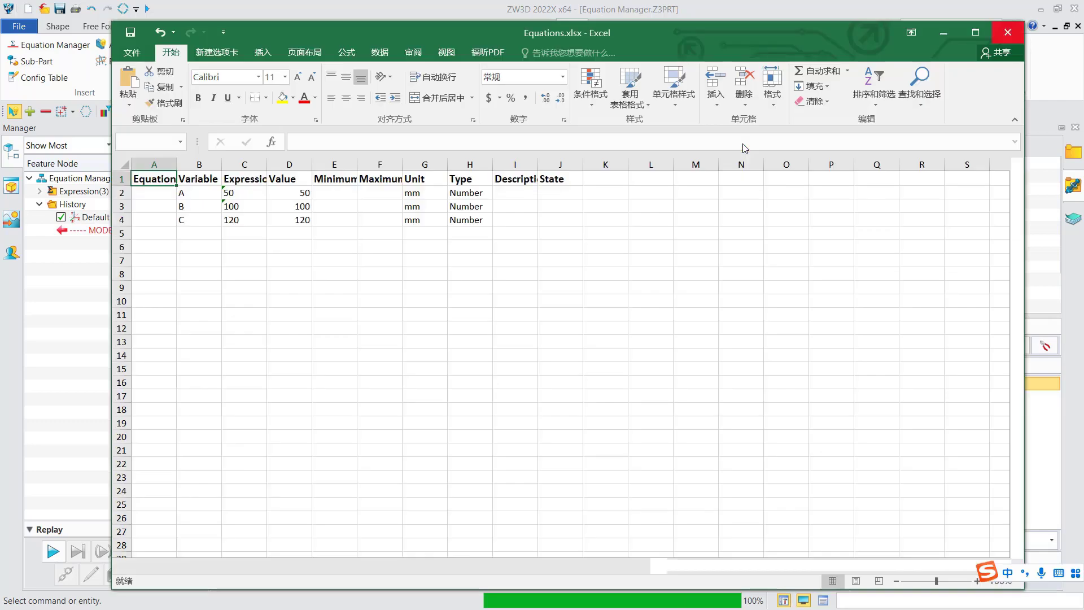
pyautogui.click(211, 230)
pyautogui.moveTo(206, 218); pyautogui.dragTo(489, 239)
pyautogui.click(194, 232)
pyautogui.press('shift')
pyautogui.write('D')
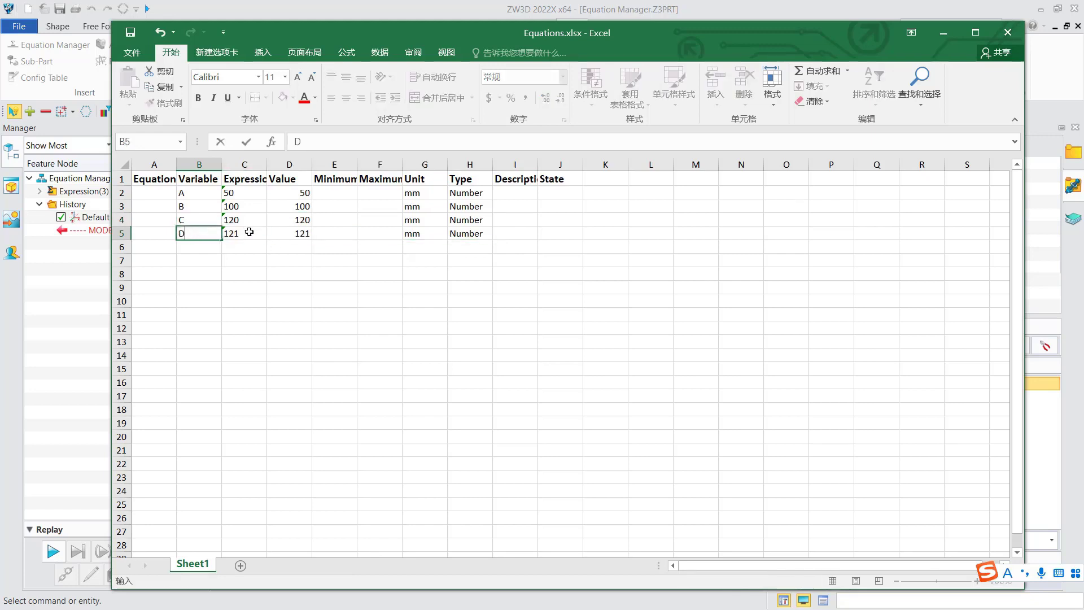
# Set the expression and value of variable D to 150, save and close Equations.xlsx, and apply the updated equations.
pyautogui.click(249, 233)
pyautogui.write('150')
pyautogui.click(305, 233)
pyautogui.write('150')
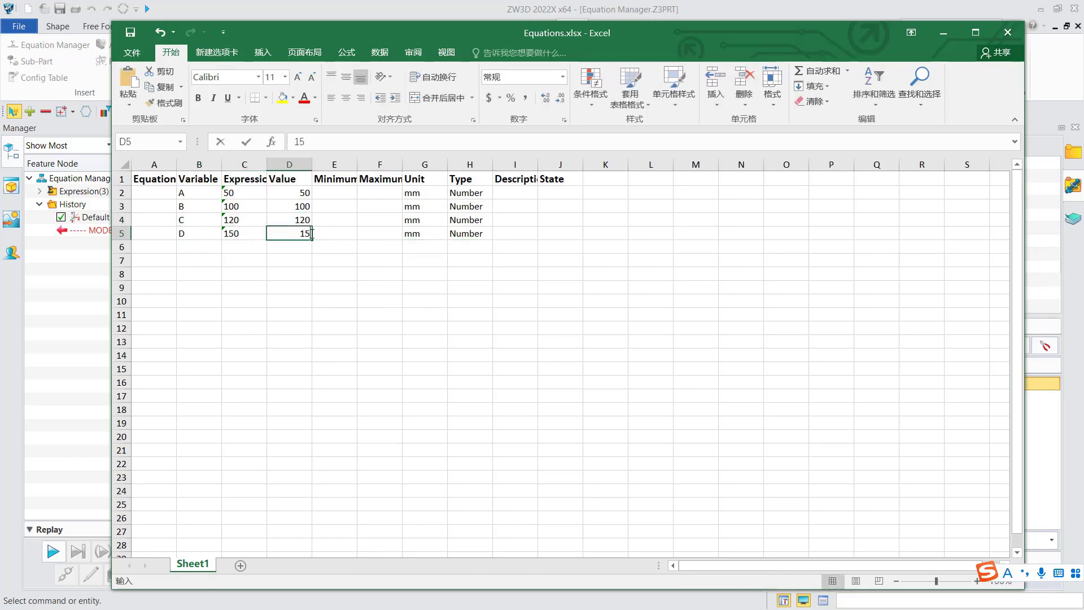
pyautogui.click(377, 260)
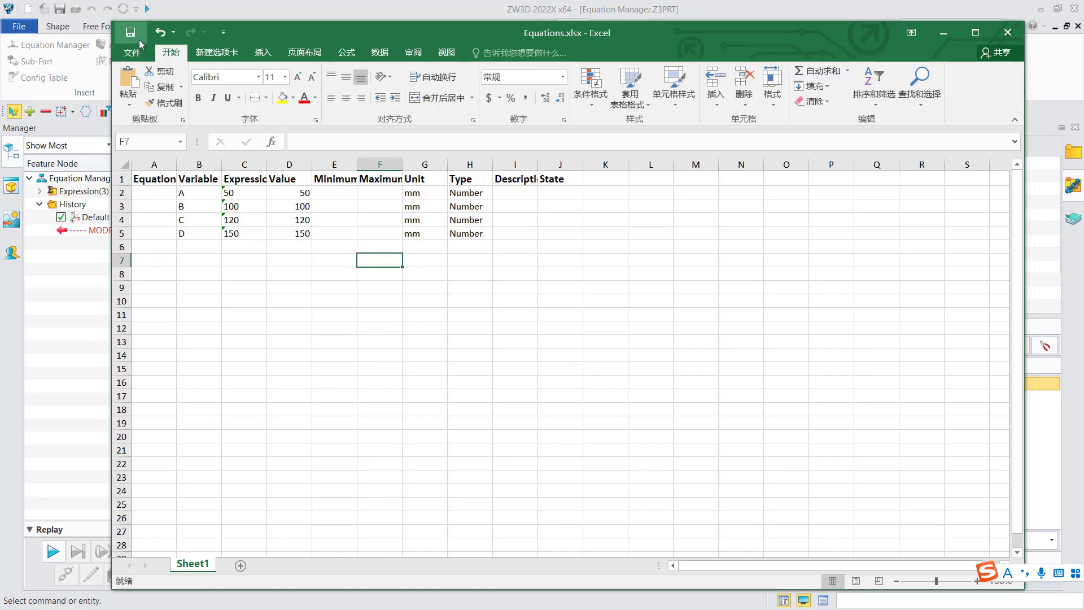
pyautogui.click(131, 32)
pyautogui.click(1008, 32)
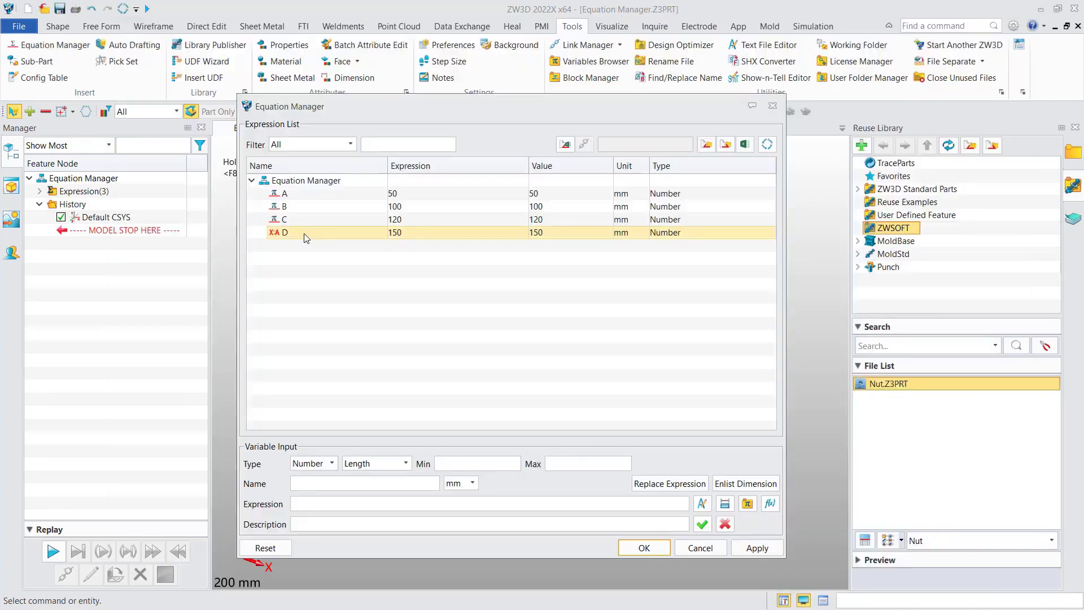
pyautogui.click(757, 548)
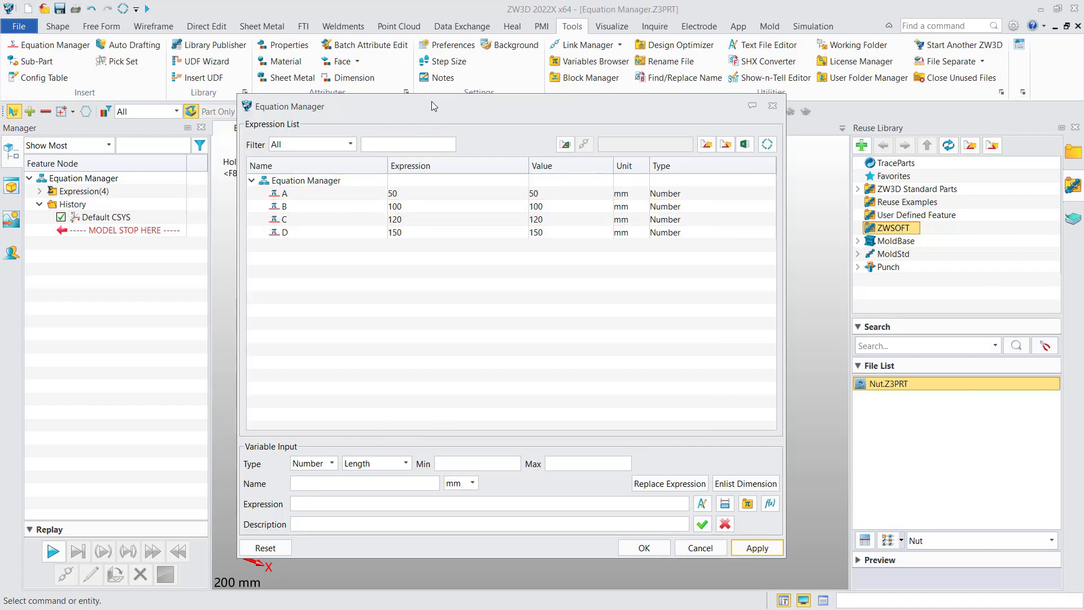
# Examine the input options for String, Point and Vector variables, then return the variable type to Number.
pyautogui.moveTo(431, 104); pyautogui.dragTo(429, 51)
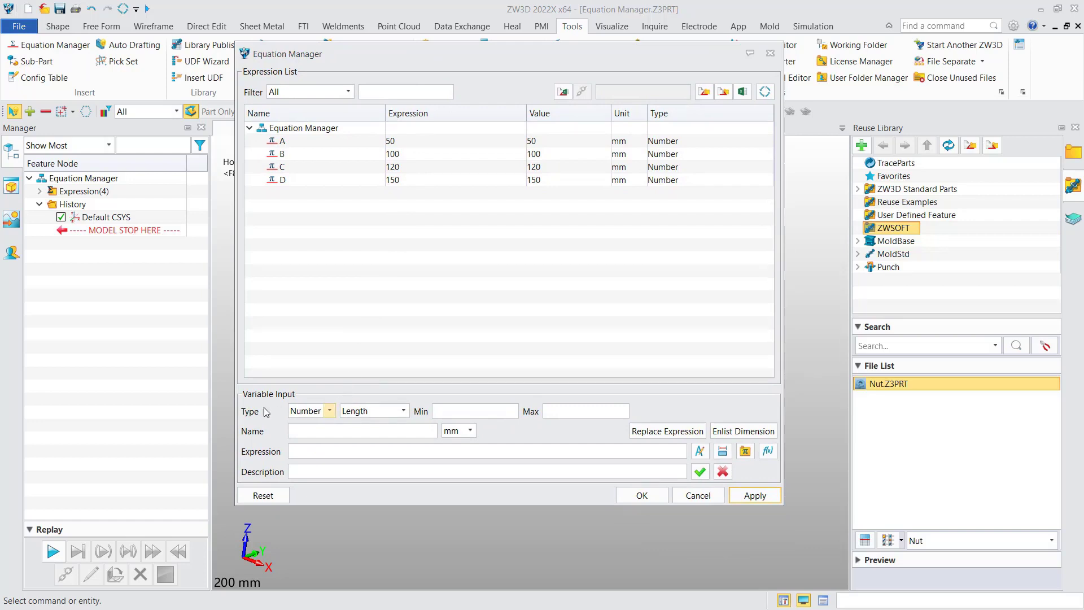
pyautogui.click(314, 411)
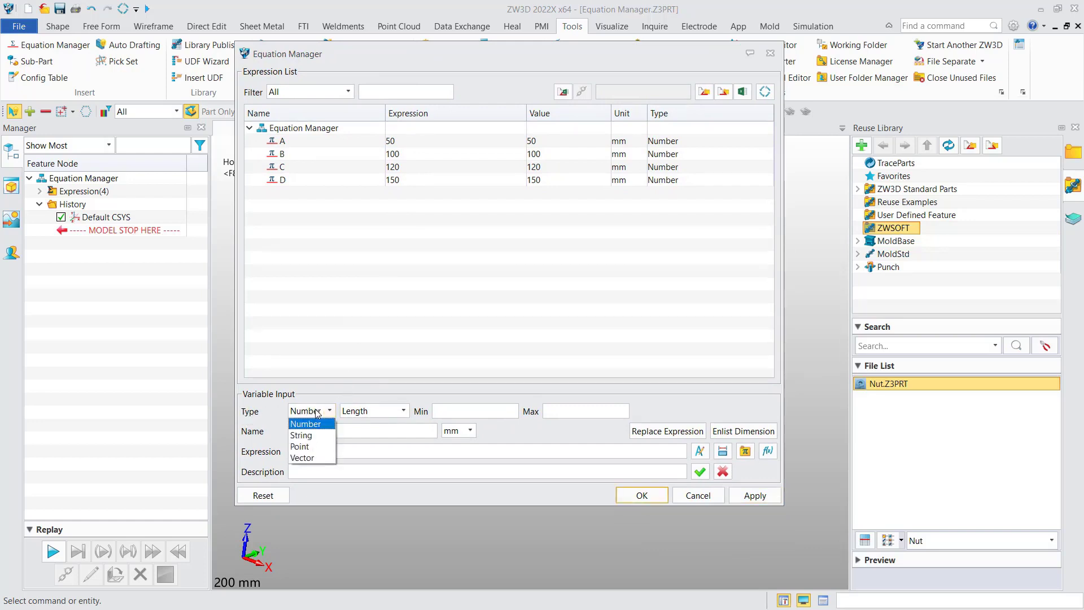
pyautogui.click(303, 435)
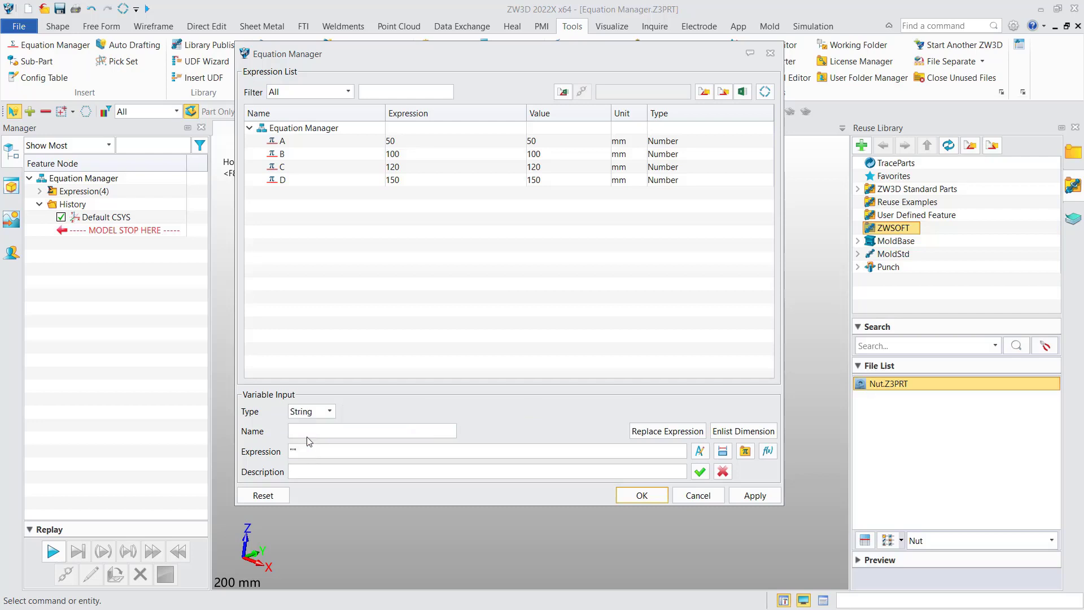
pyautogui.click(329, 411)
pyautogui.click(310, 447)
pyautogui.click(328, 411)
pyautogui.click(312, 459)
pyautogui.click(328, 411)
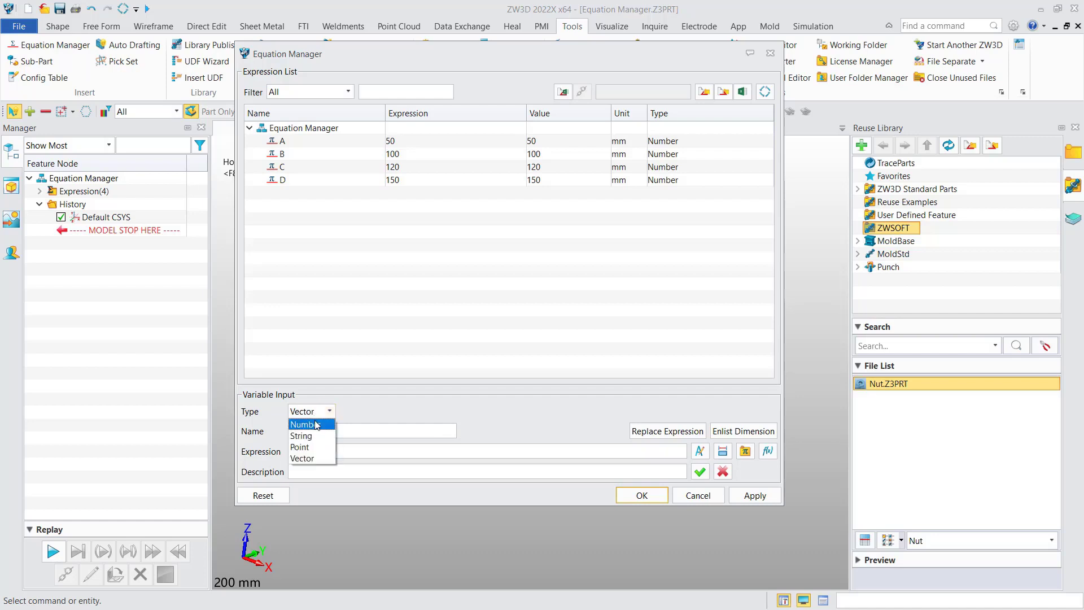
pyautogui.click(315, 427)
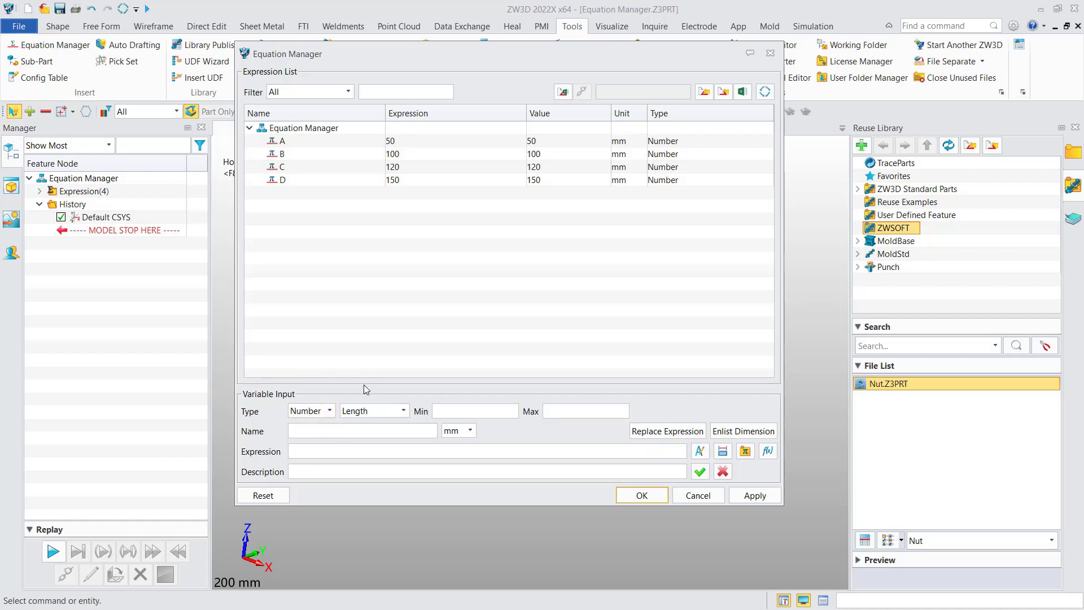
# Review the quantity types available for a Number variable and the list of built-in expression functions.
pyautogui.click(394, 412)
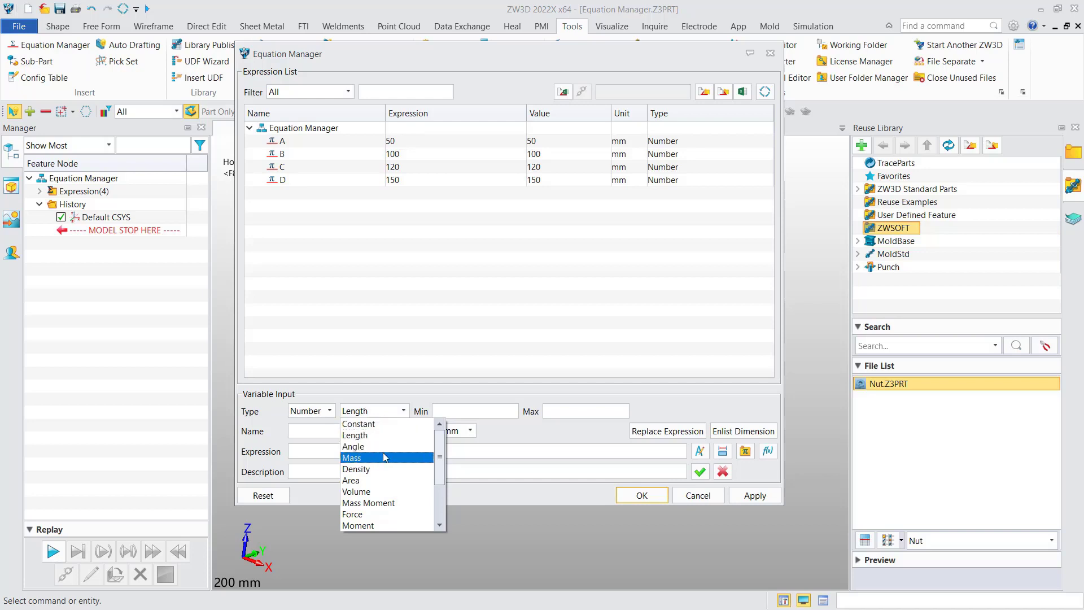
pyautogui.click(406, 389)
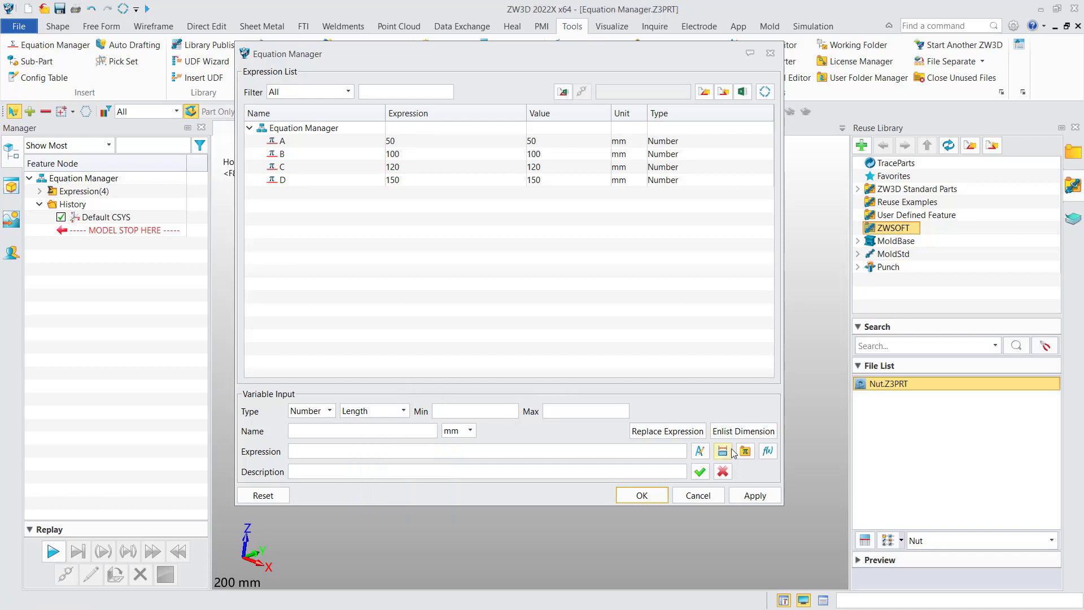
pyautogui.click(767, 452)
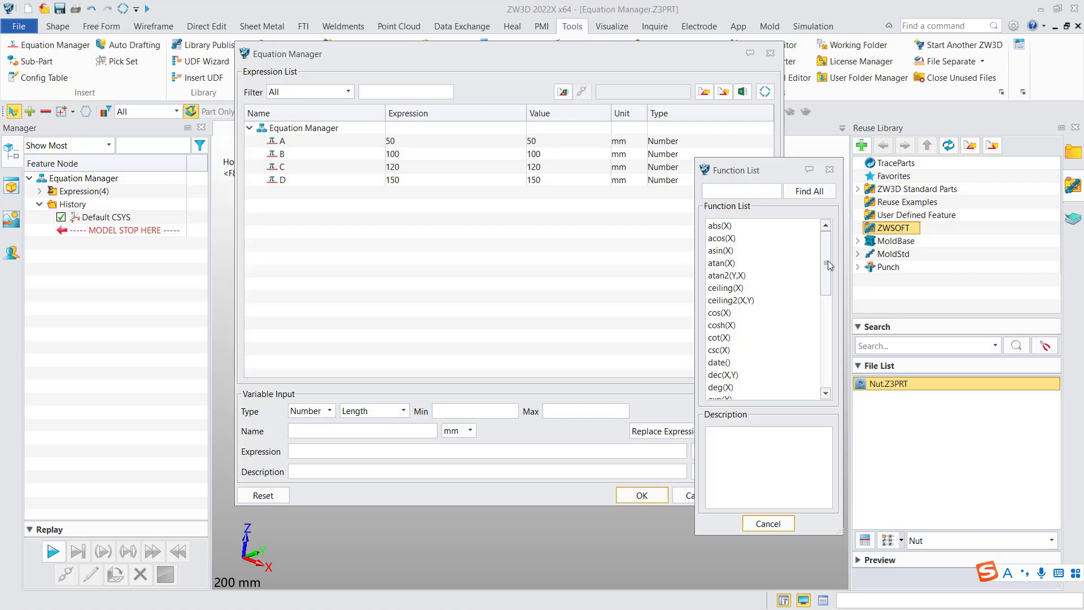
pyautogui.click(829, 171)
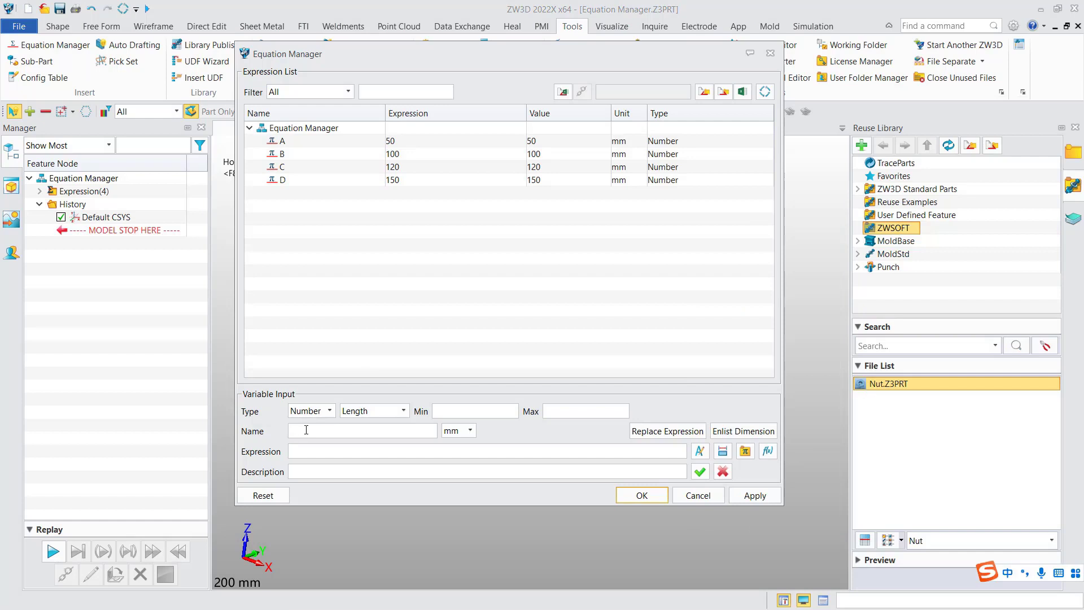
# Add a length variable E with the expression 100.56 mm and apply the equations.
pyautogui.write('E')
pyautogui.press('shift')
pyautogui.write('100.56')
pyautogui.click(700, 471)
pyautogui.click(747, 494)
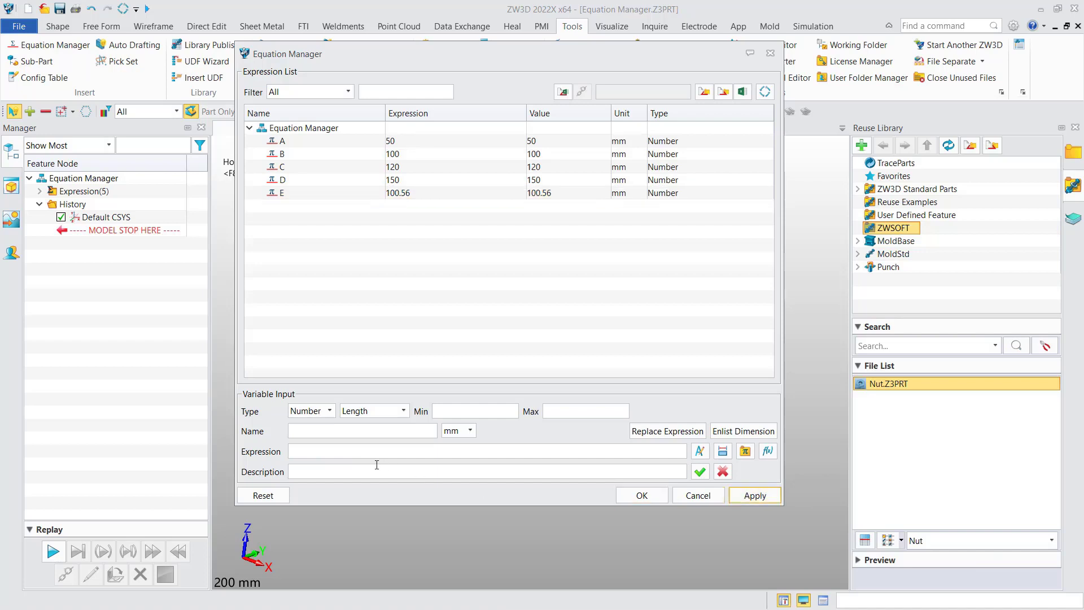
# Name a new length variable F and insert the round(X) function into its expression from the function list.
pyautogui.click(347, 432)
pyautogui.write('F')
pyautogui.click(341, 451)
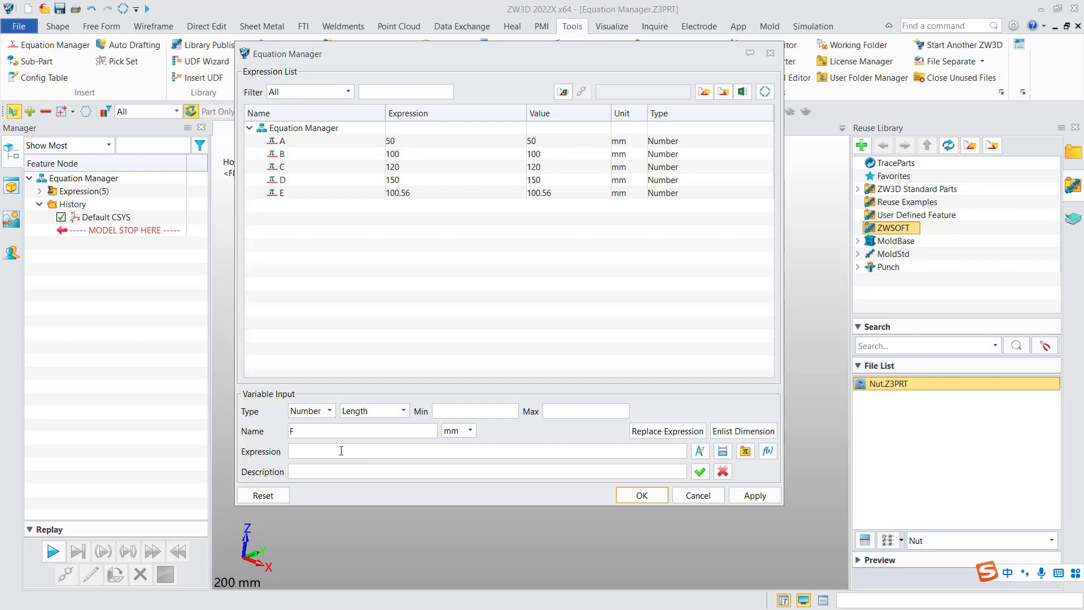
pyautogui.click(768, 451)
pyautogui.scroll(-2, 785, 362)
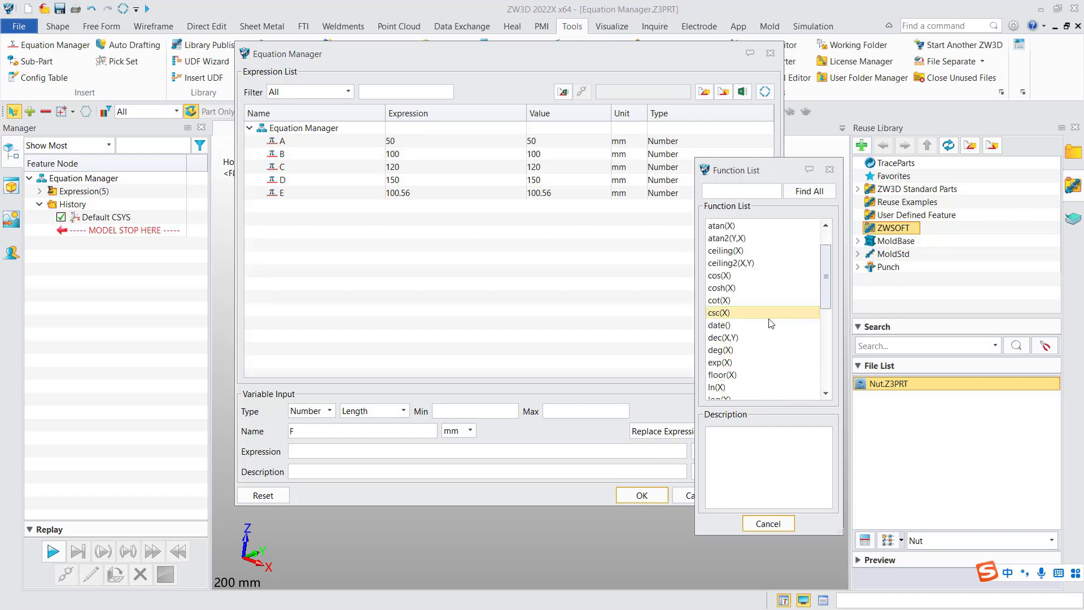
pyautogui.moveTo(825, 309); pyautogui.dragTo(825, 386)
pyautogui.click(750, 287)
pyautogui.doubleClick(750, 288)
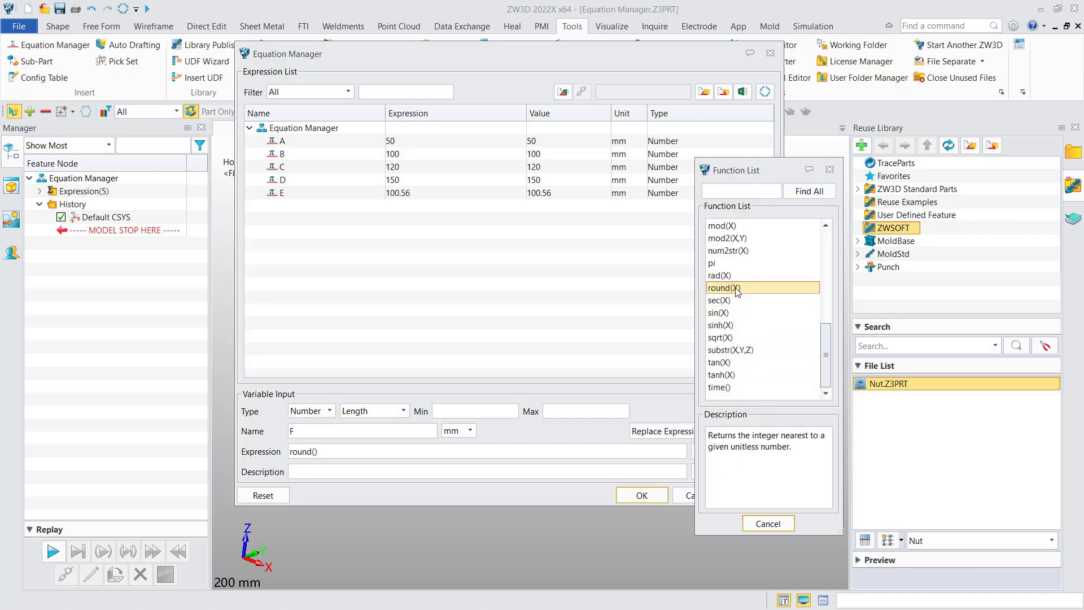
# Complete F's expression as round(E), add the variable to the list and apply the equations.
pyautogui.click(323, 459)
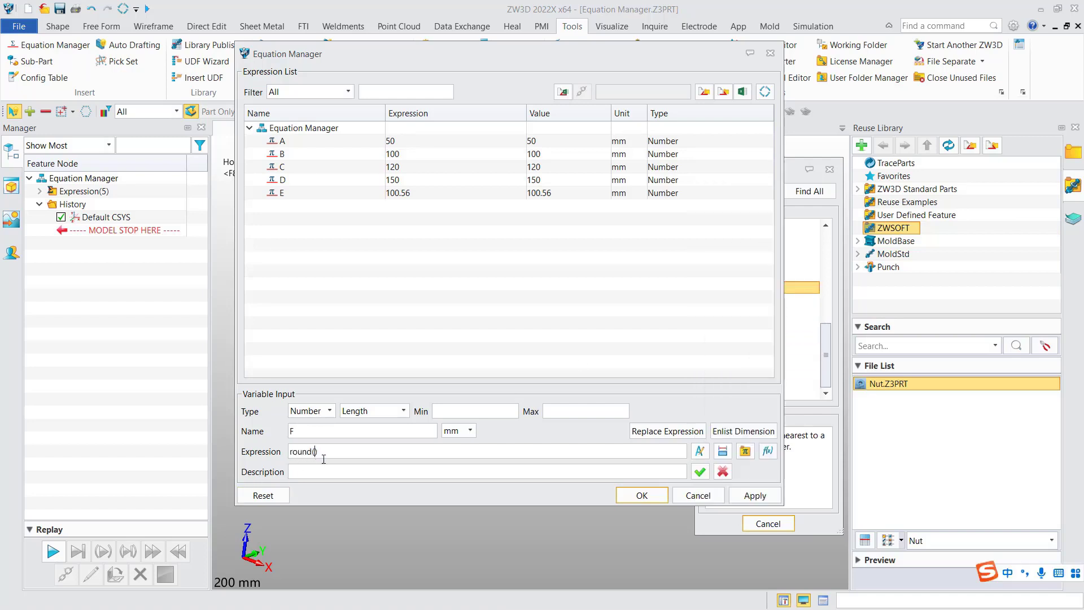
pyautogui.press('shift')
pyautogui.write('E')
pyautogui.press('shift')
pyautogui.click(700, 472)
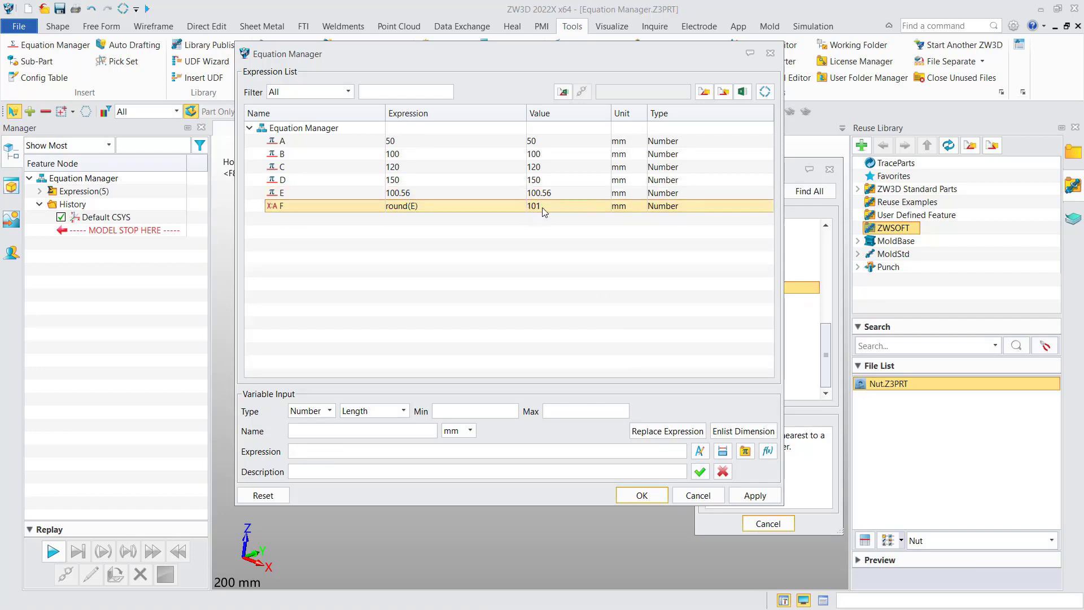
pyautogui.click(766, 497)
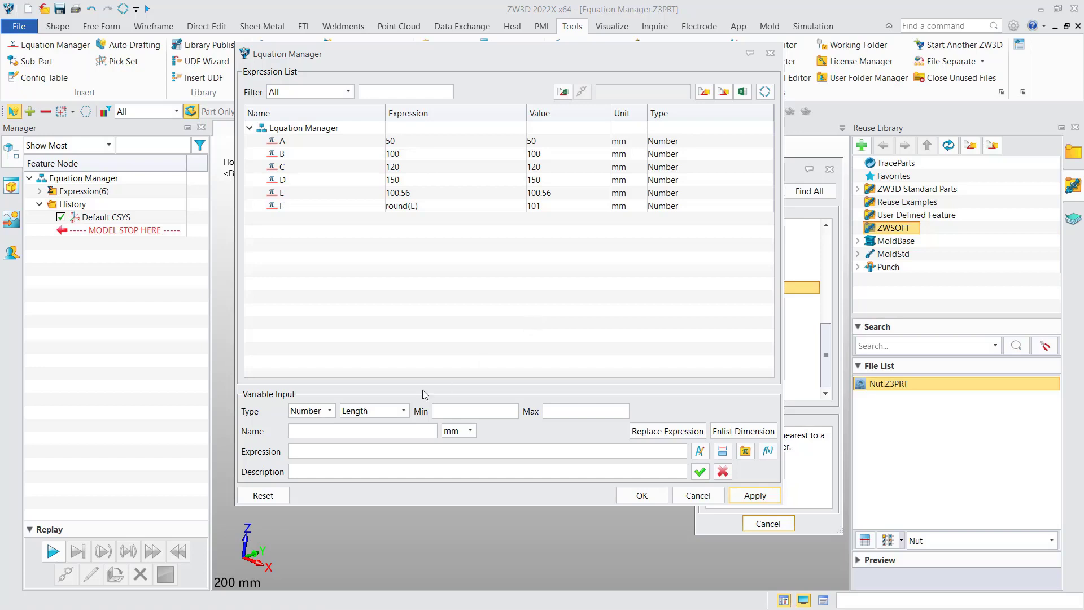
# Name a new length variable G and start its conditional expression with !(A>50).
pyautogui.click(327, 433)
pyautogui.press('shift')
pyautogui.write('G')
pyautogui.press('shift')
pyautogui.click(320, 453)
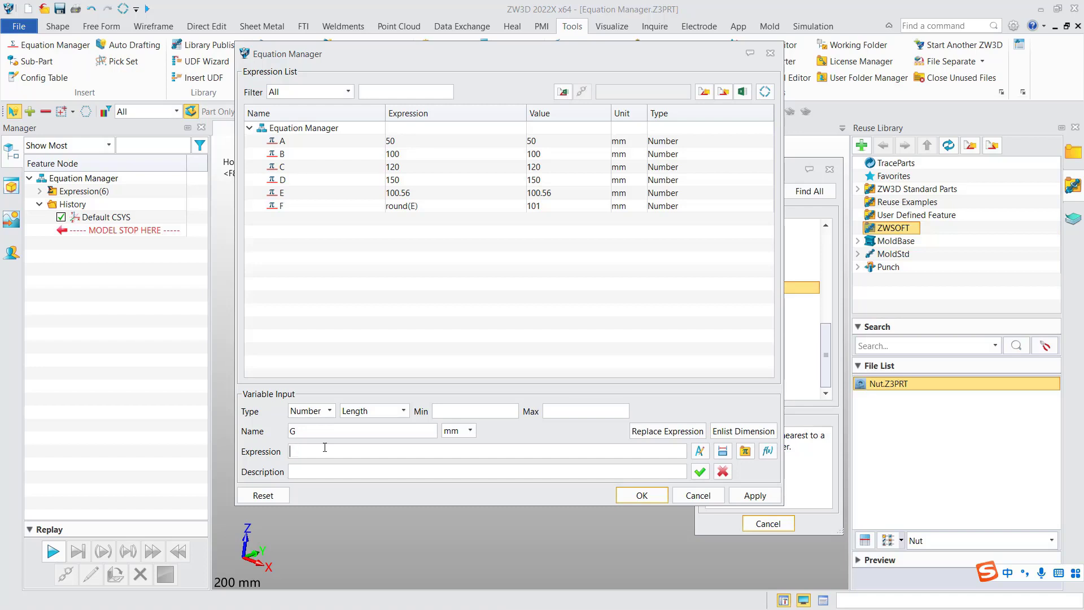
pyautogui.press('shift')
pyautogui.write('i')
pyautogui.write('()')
pyautogui.press('Left')
pyautogui.press('capslock')
pyautogui.write('A')
pyautogui.press('capslock')
pyautogui.write('>5')
pyautogui.write('0')
# Complete G's expression with "then 6 else (A<100) then 8 else 10", add the variable and apply the equations.
pyautogui.click(325, 447)
pyautogui.write('then')
pyautogui.write(' 6')
pyautogui.write(' else')
pyautogui.write(' ()')
pyautogui.write('A')
pyautogui.write('<')
pyautogui.write('100')
pyautogui.press('Right')
pyautogui.write('then 8 else 10')
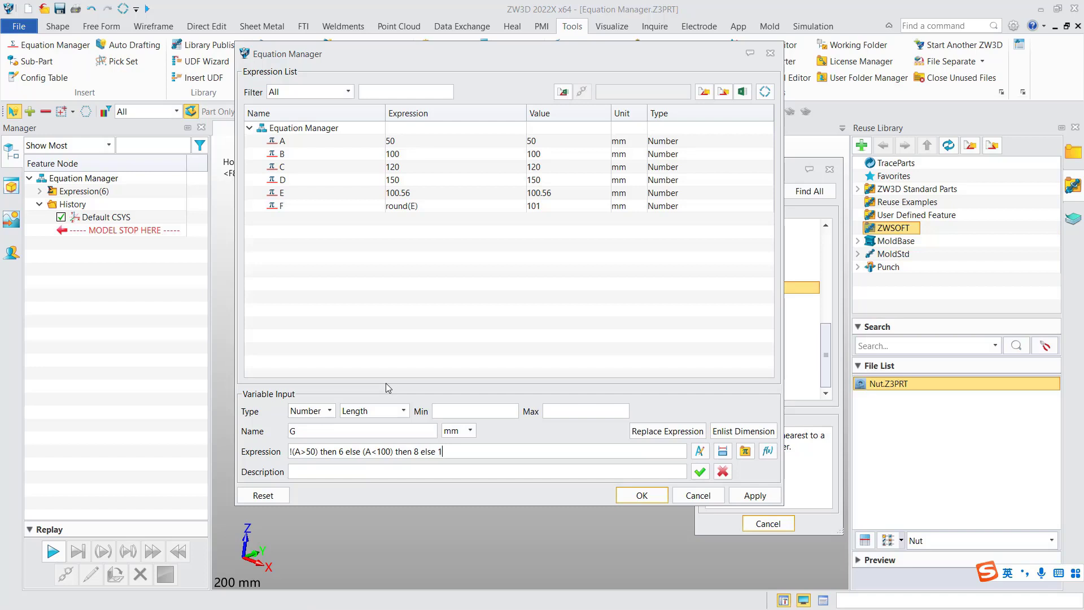
pyautogui.click(701, 472)
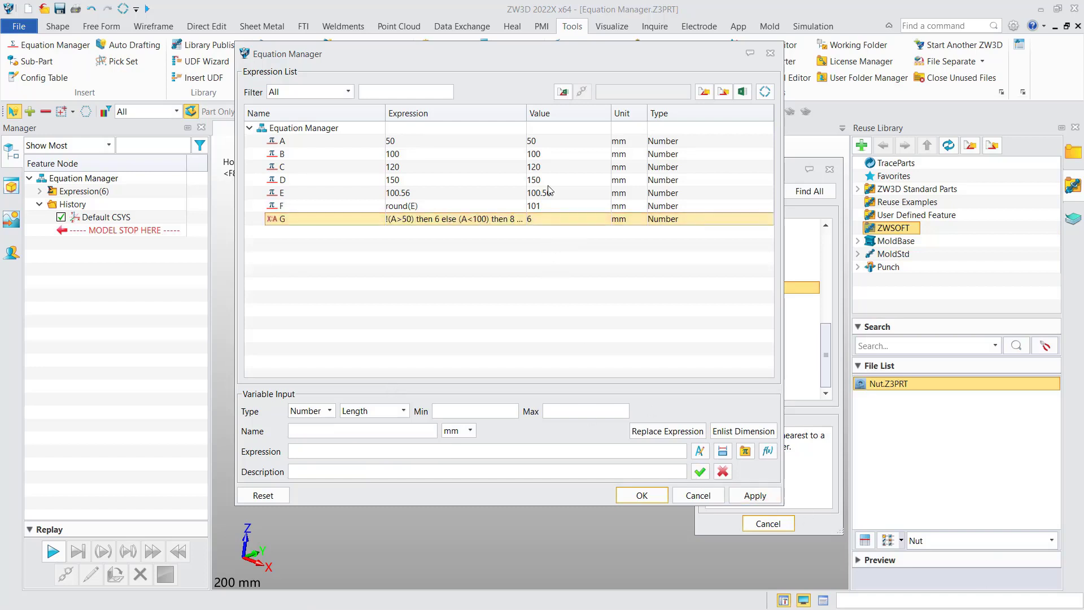
pyautogui.click(544, 142)
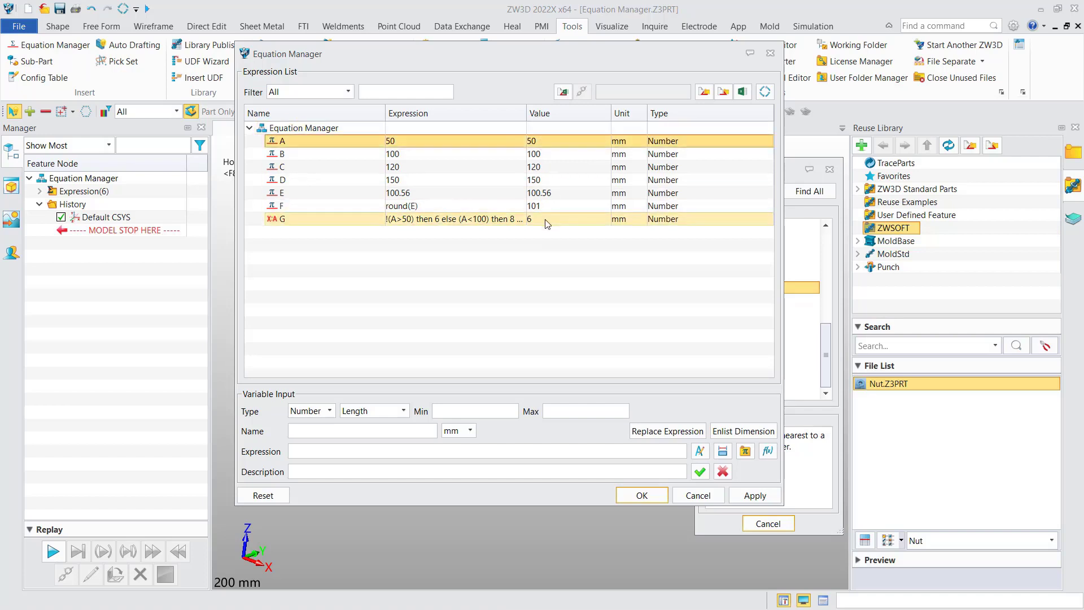
pyautogui.click(755, 495)
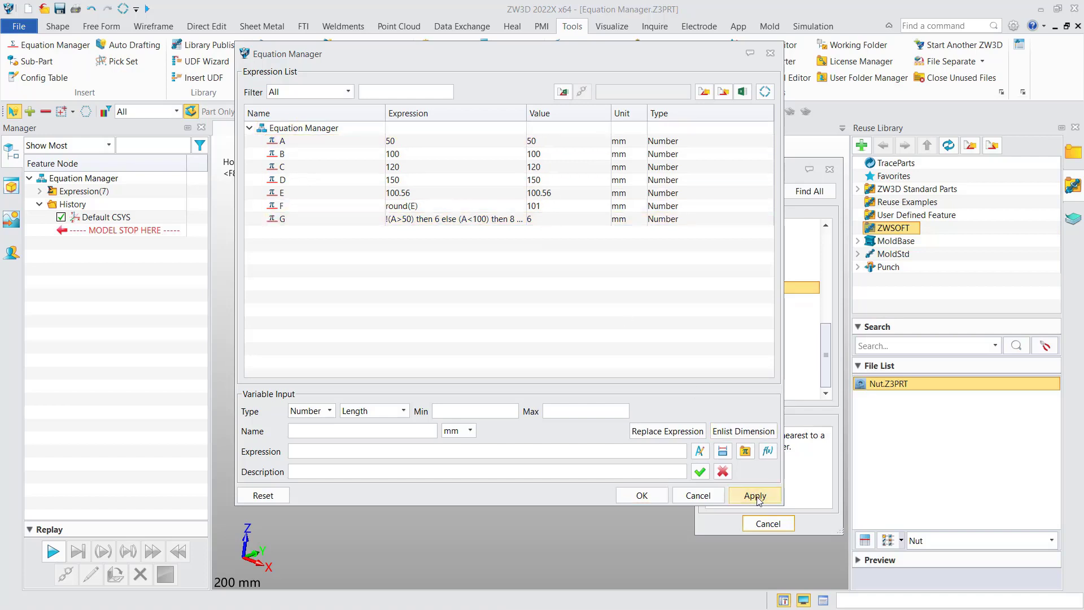
# Set variable A to 60 mm to test the conditional expression of G.
pyautogui.click(547, 145)
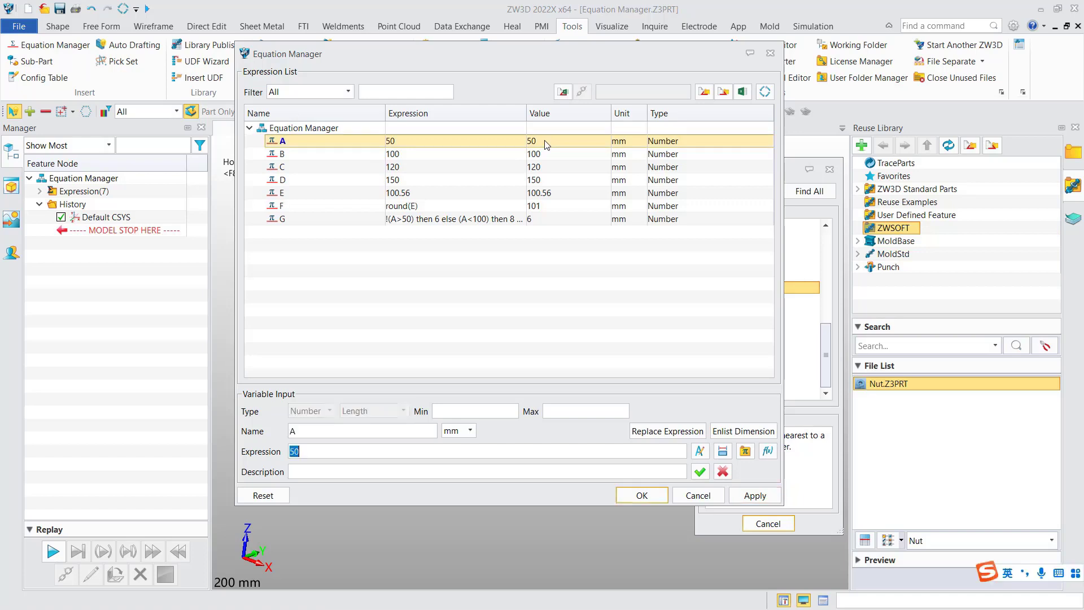
pyautogui.write('60')
pyautogui.click(700, 471)
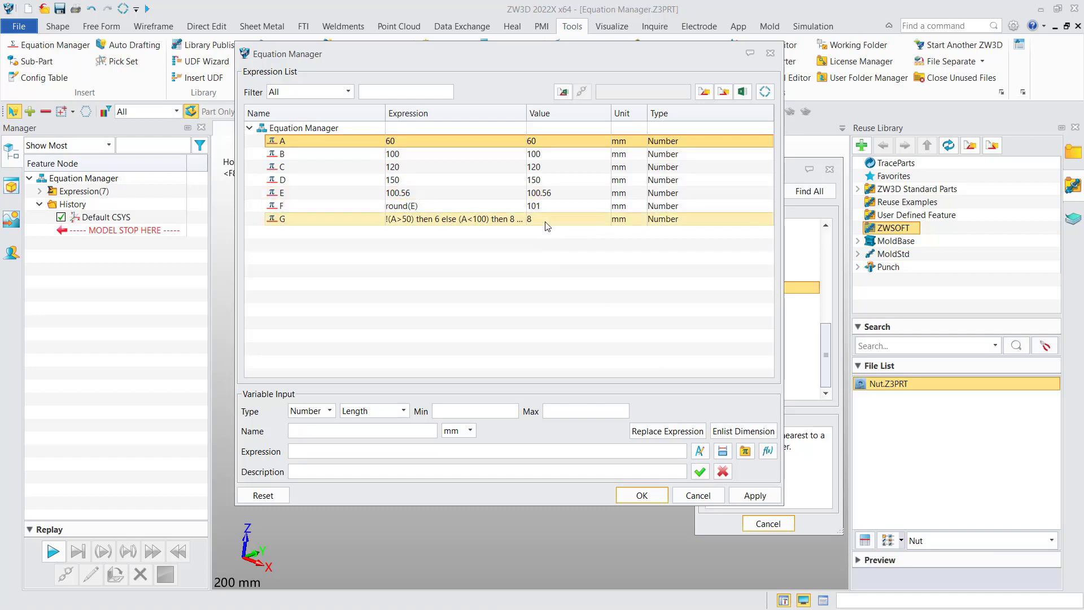
# Set variable A to 120 mm and widen the expression column to show G's full condition.
pyautogui.doubleClick(544, 142)
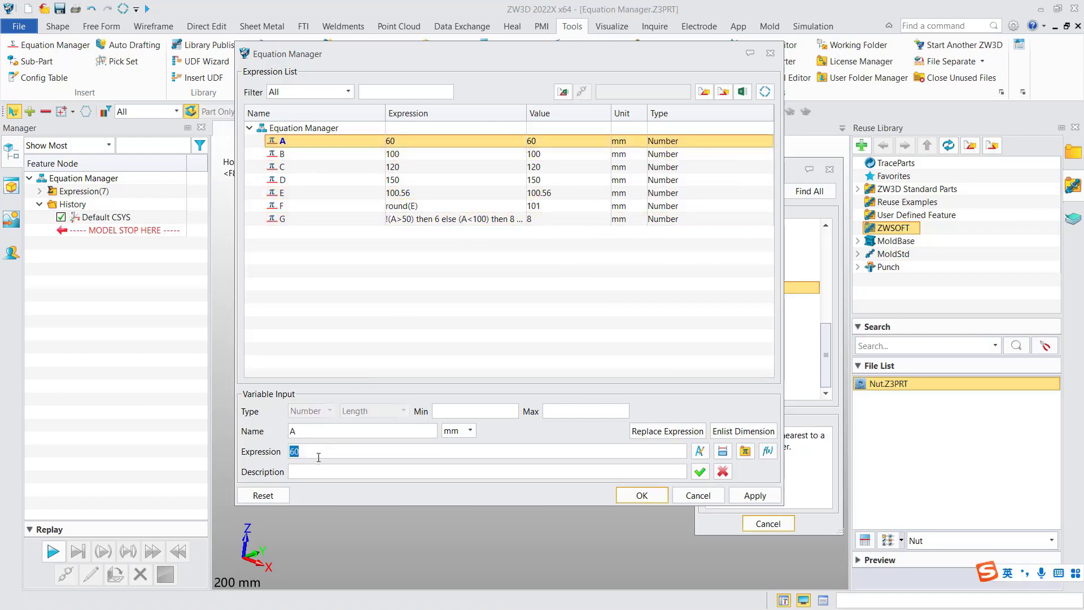
pyautogui.write('120')
pyautogui.click(701, 472)
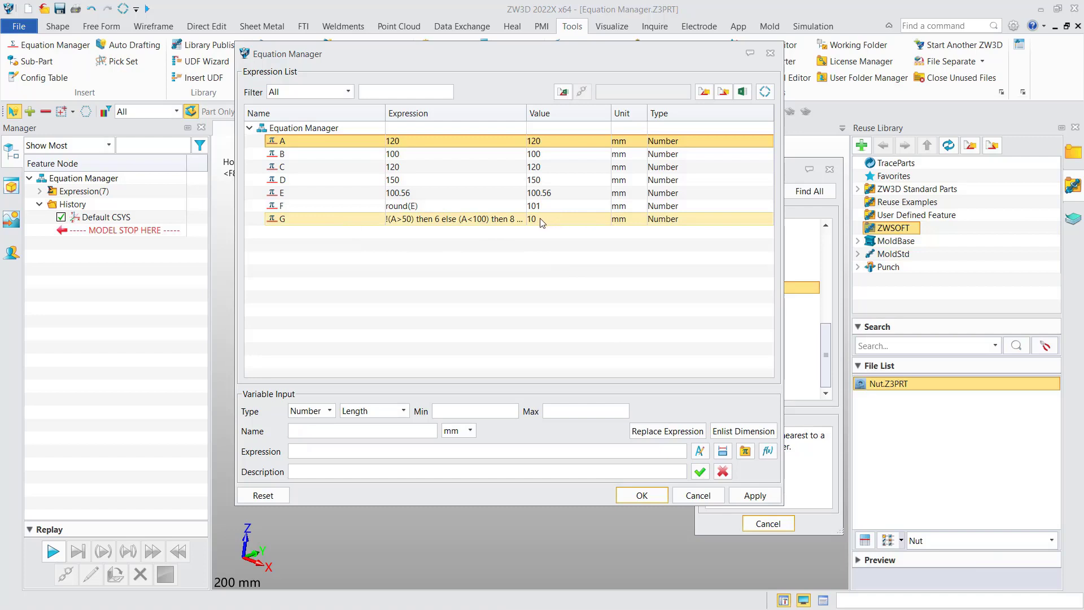
pyautogui.moveTo(526, 113); pyautogui.dragTo(599, 113)
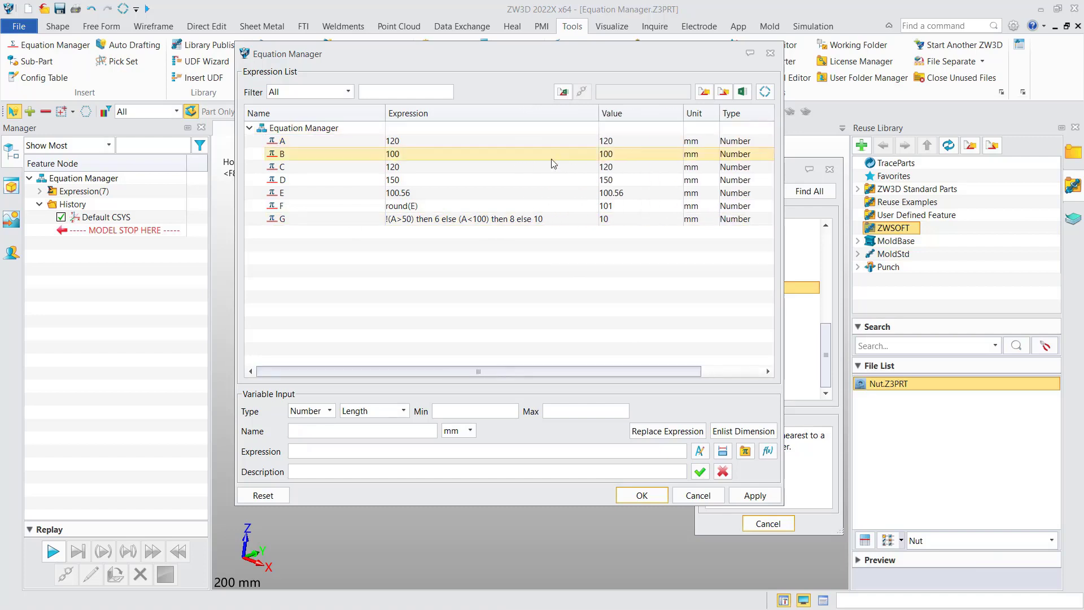
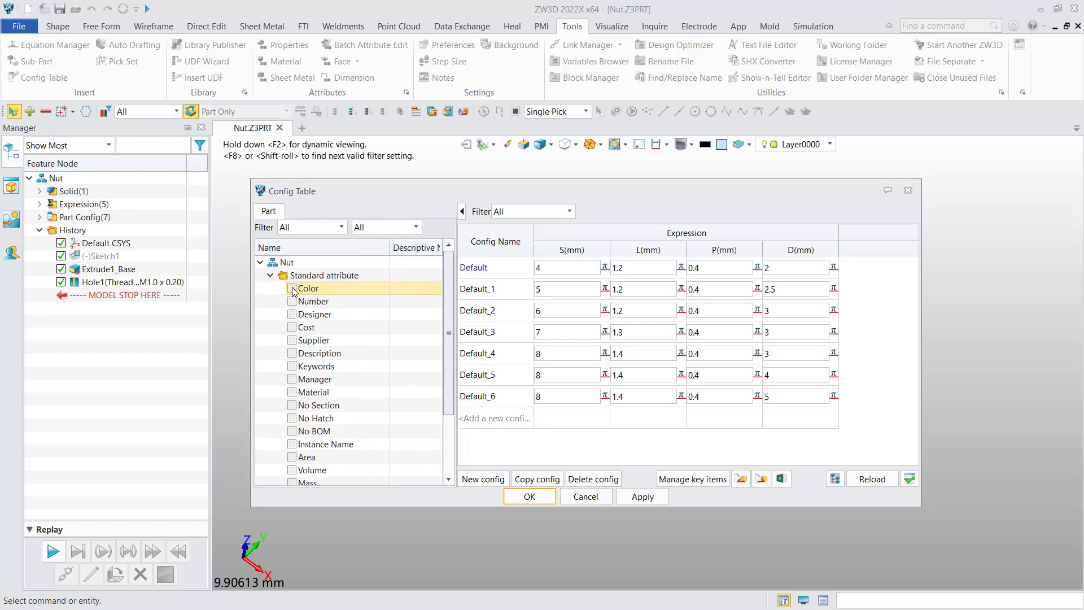
# Add the Color attribute to the nut's config table and set the color of Default_1 to cyan.
pyautogui.click(293, 288)
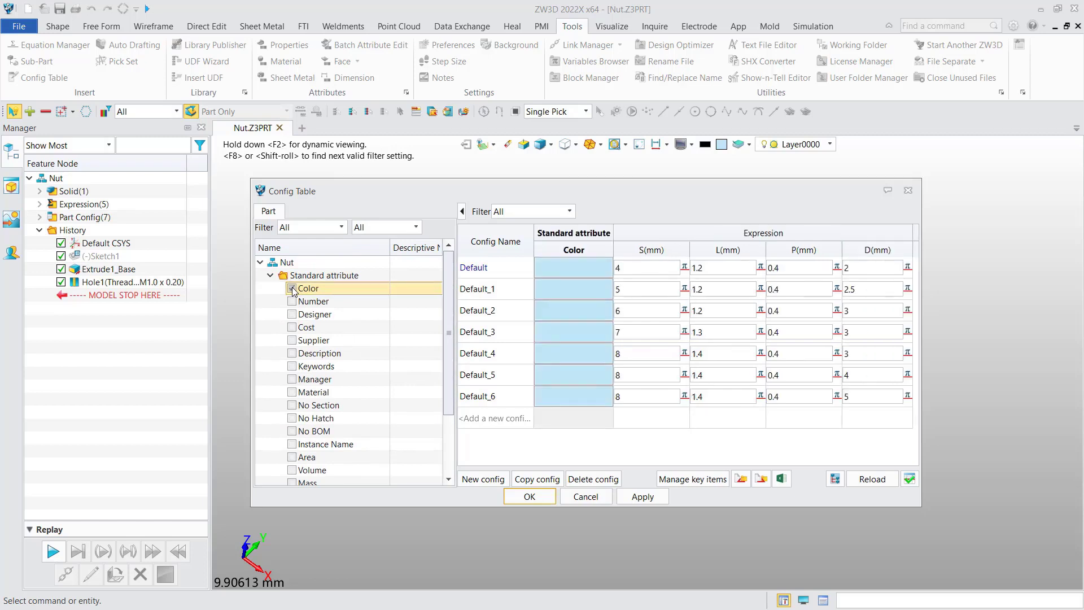
pyautogui.click(571, 290)
pyautogui.click(638, 406)
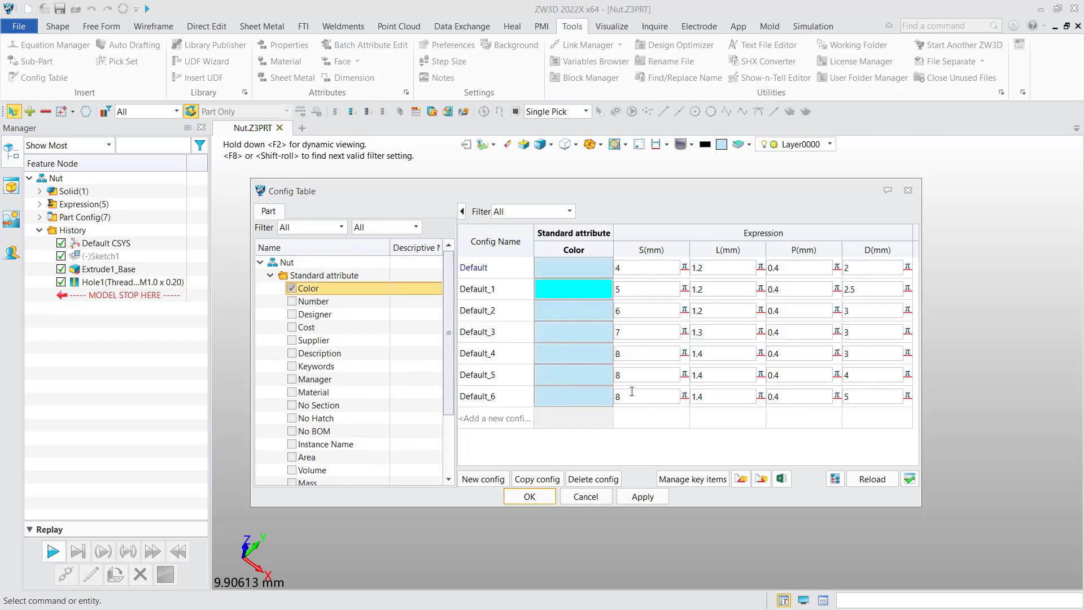
# Color Default_2 violet-blue and Default_3 light cyan, then apply the changes and close the config table.
pyautogui.click(573, 320)
pyautogui.click(699, 429)
pyautogui.click(590, 334)
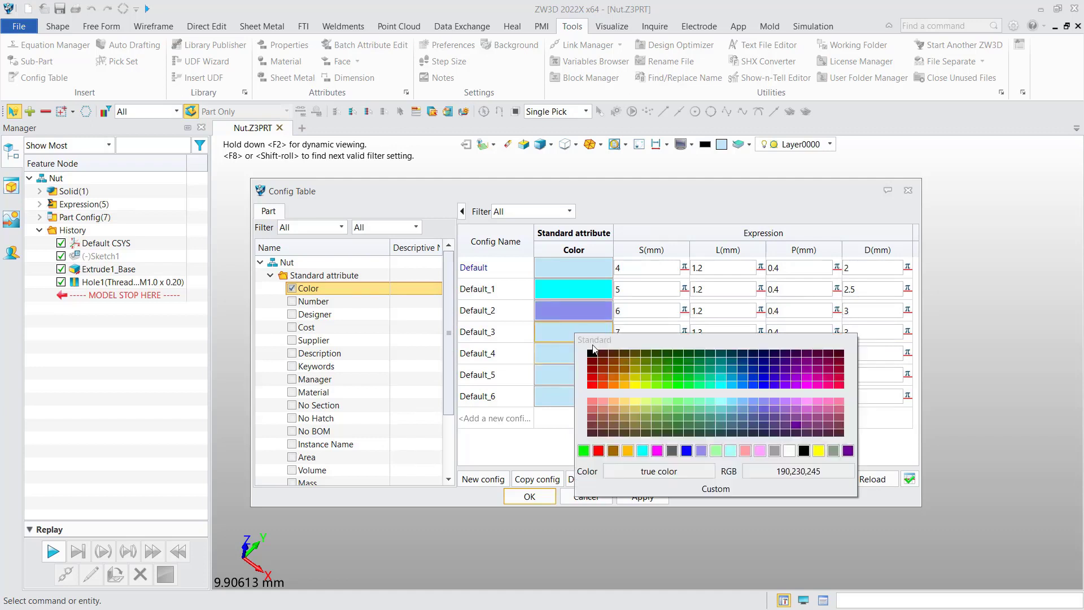
pyautogui.click(730, 450)
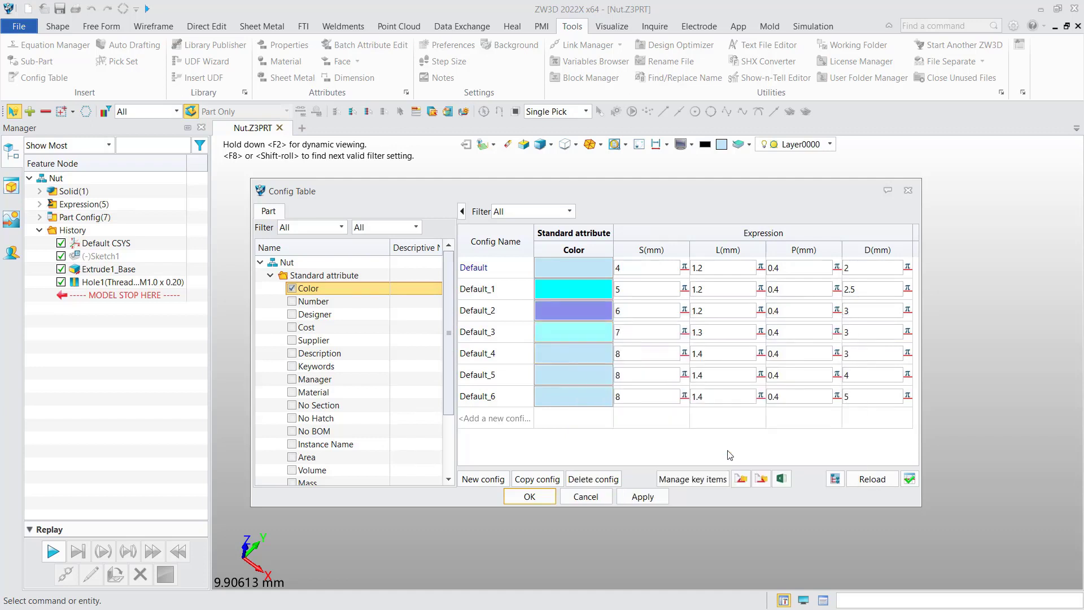
pyautogui.click(642, 496)
pyautogui.click(530, 496)
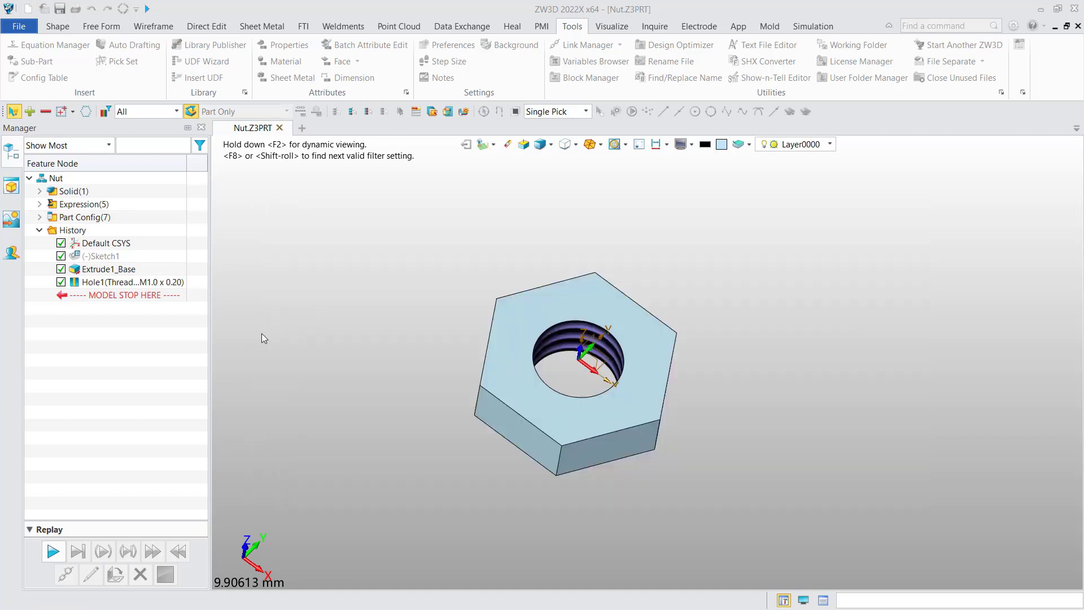
# Expand the nut's part configurations and activate Default_1.
pyautogui.click(39, 217)
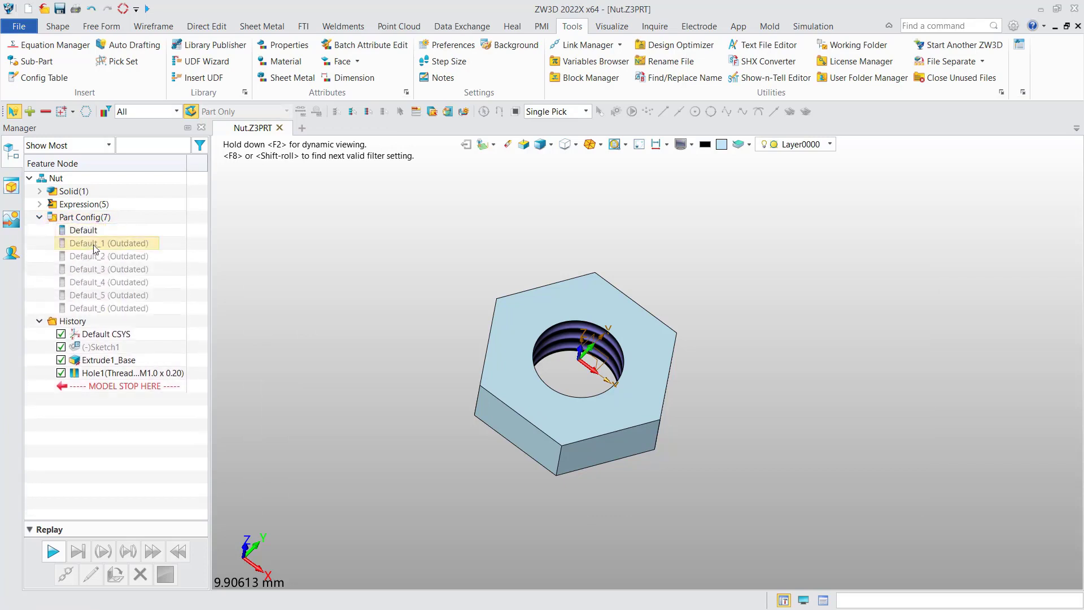
pyautogui.doubleClick(95, 246)
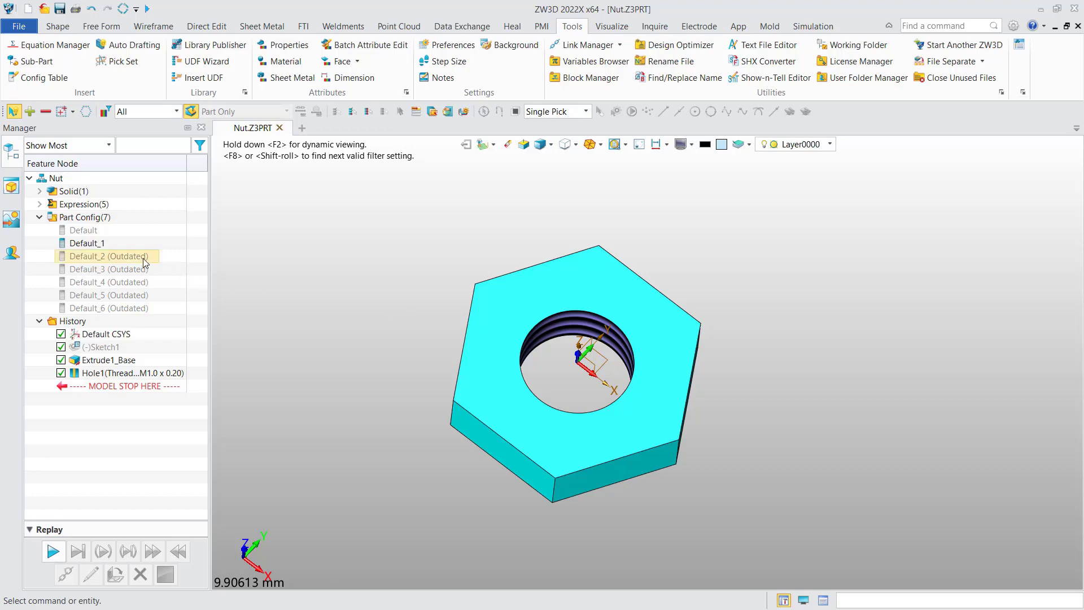
pyautogui.moveTo(395, 333); pyautogui.dragTo(396, 345, button='middle')
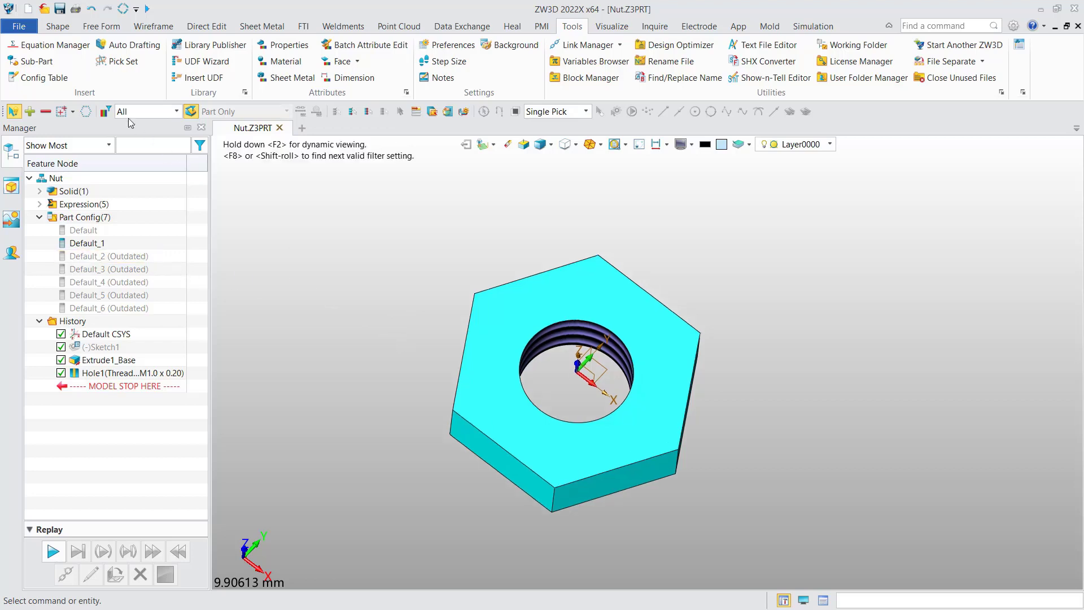
# Activate the nut's Default configuration and open its config table.
pyautogui.click(102, 232)
pyautogui.doubleClick(103, 232)
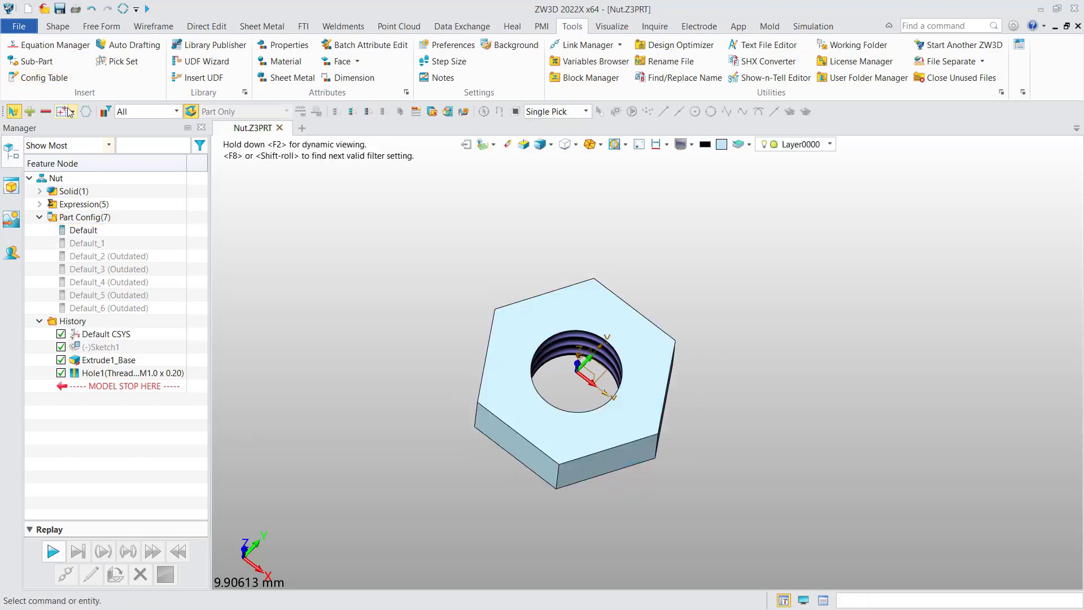
pyautogui.click(44, 78)
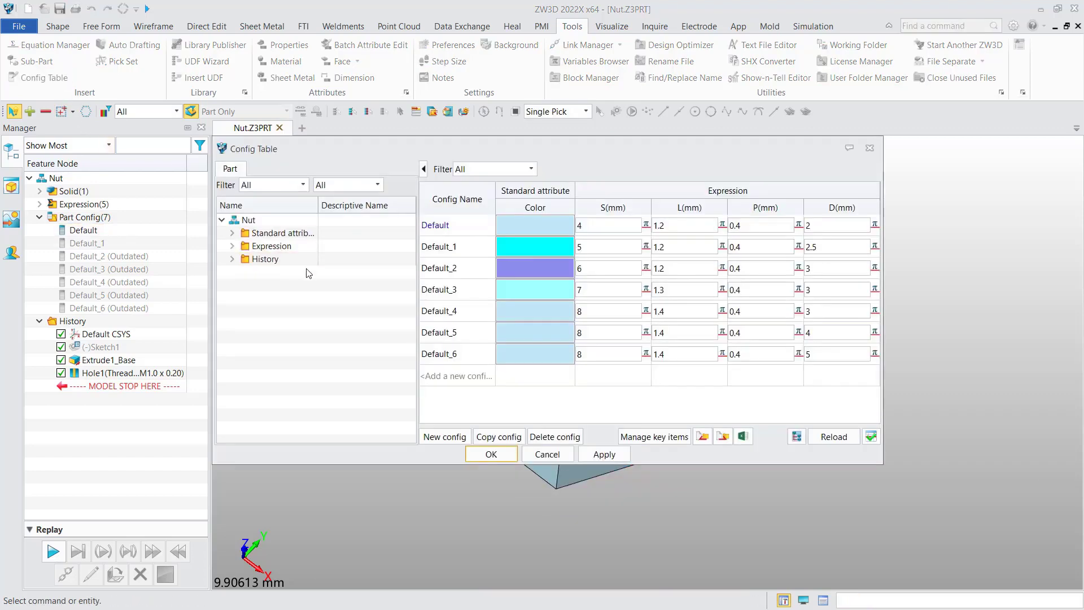
# Examine the standard attributes and expression variables that the config table can control.
pyautogui.click(232, 234)
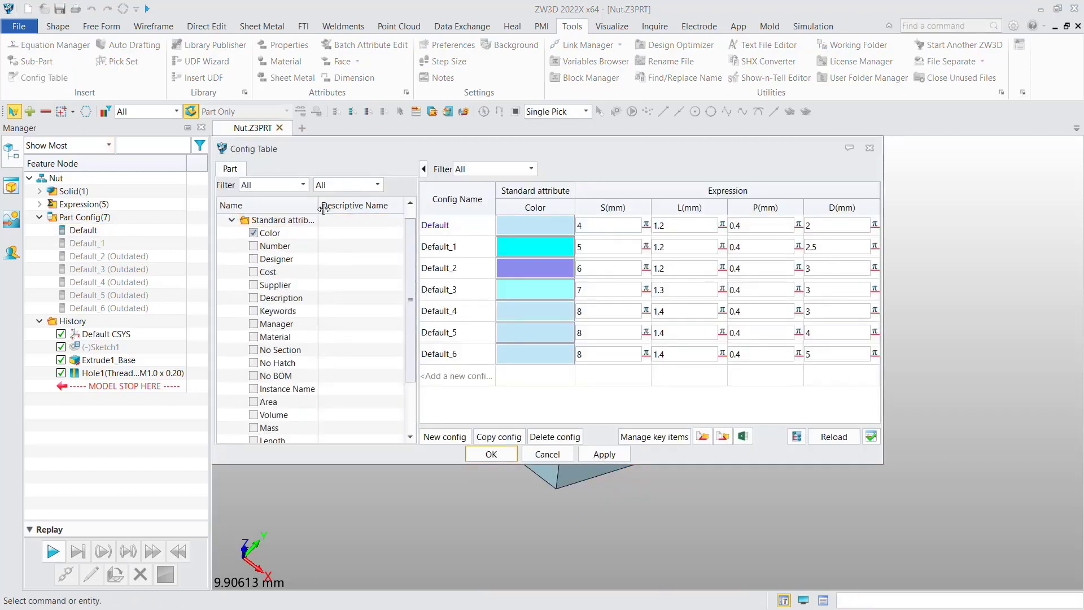
pyautogui.moveTo(320, 207); pyautogui.dragTo(355, 224)
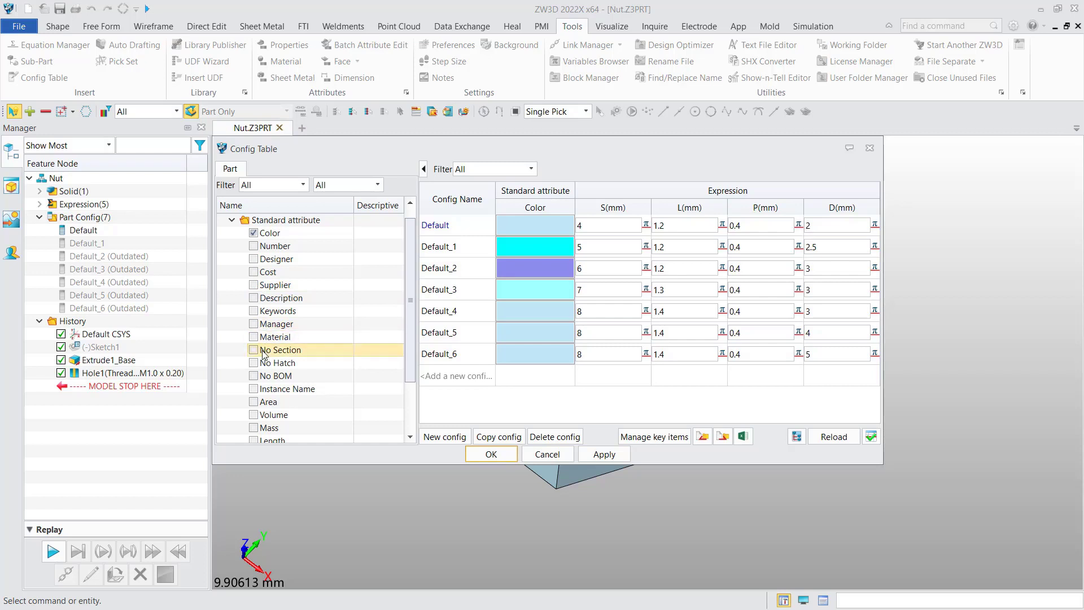
pyautogui.click(232, 221)
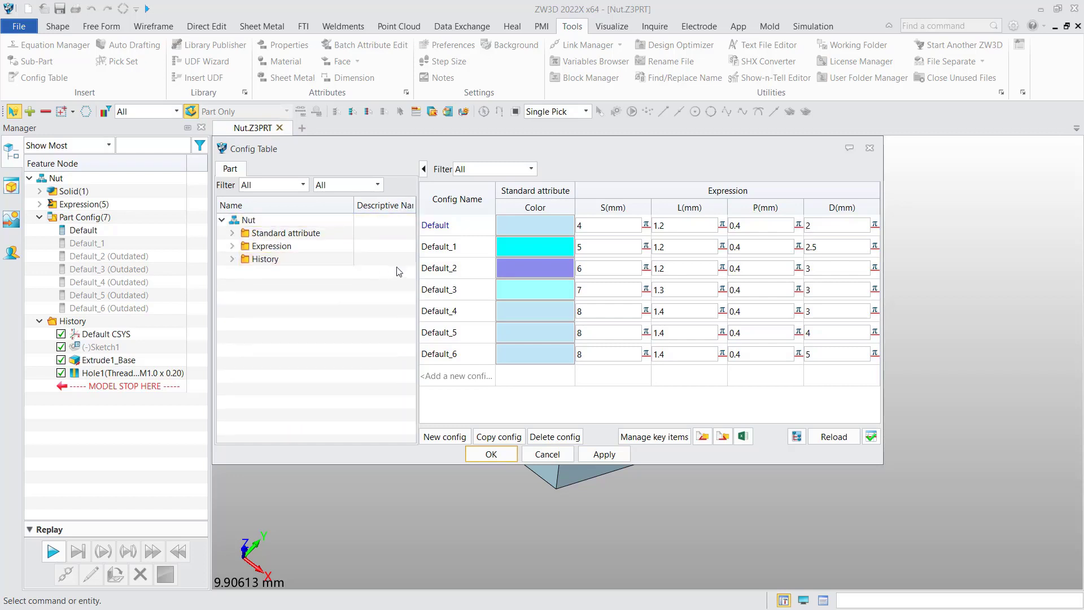
pyautogui.click(232, 247)
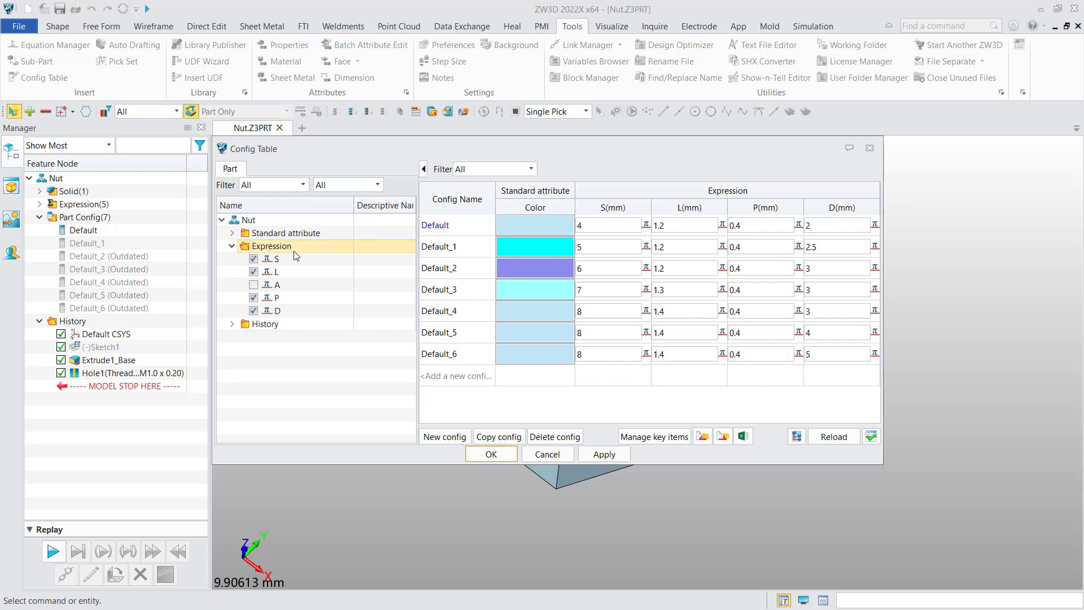
pyautogui.click(236, 247)
# Add Hole1's suppression state from the history items to the config table and suppress it for Default_6.
pyautogui.click(233, 260)
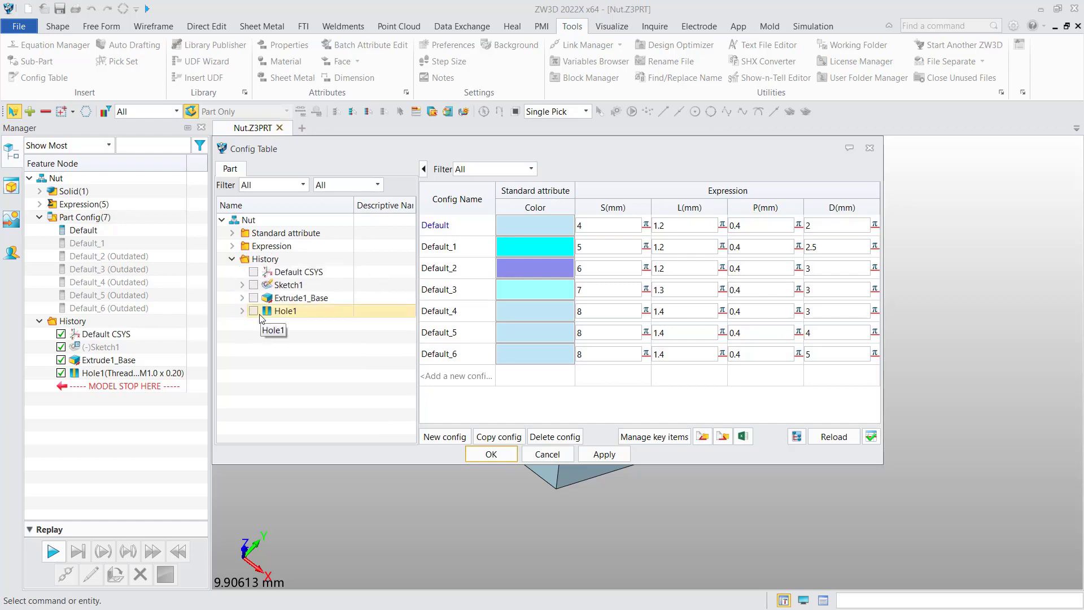
pyautogui.click(253, 284)
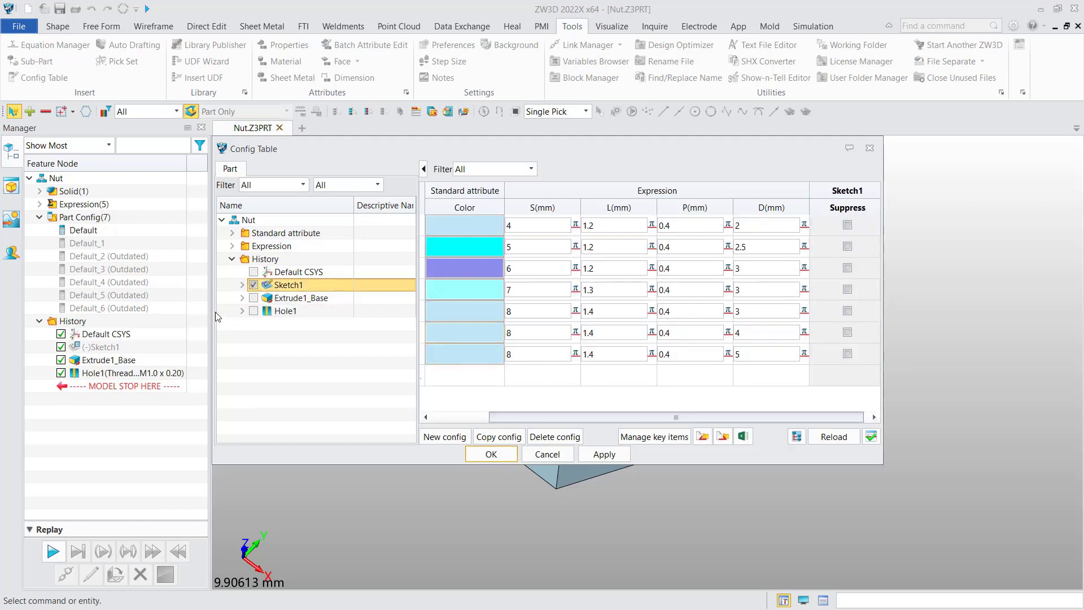
pyautogui.click(253, 285)
pyautogui.click(253, 311)
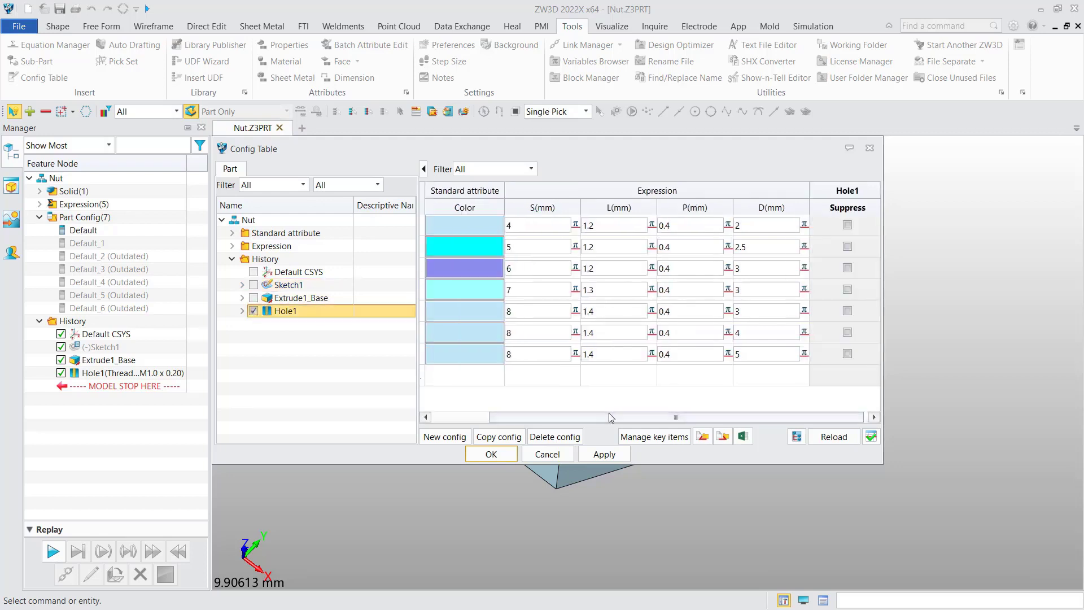
pyautogui.click(842, 354)
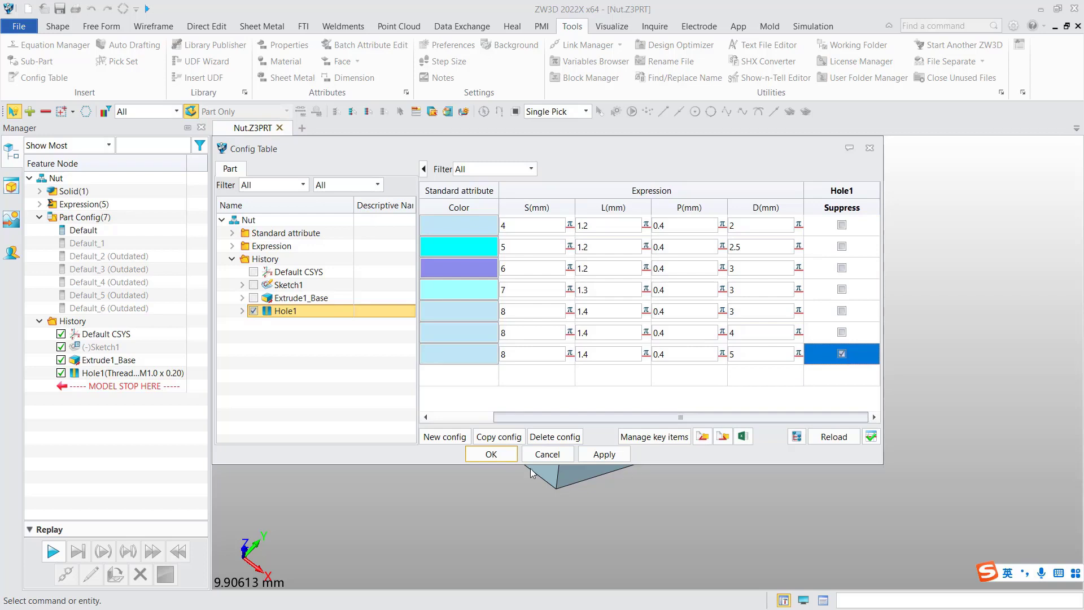
# Apply the config table changes, close the table and activate Default_6.
pyautogui.click(603, 454)
pyautogui.click(491, 454)
pyautogui.doubleClick(121, 308)
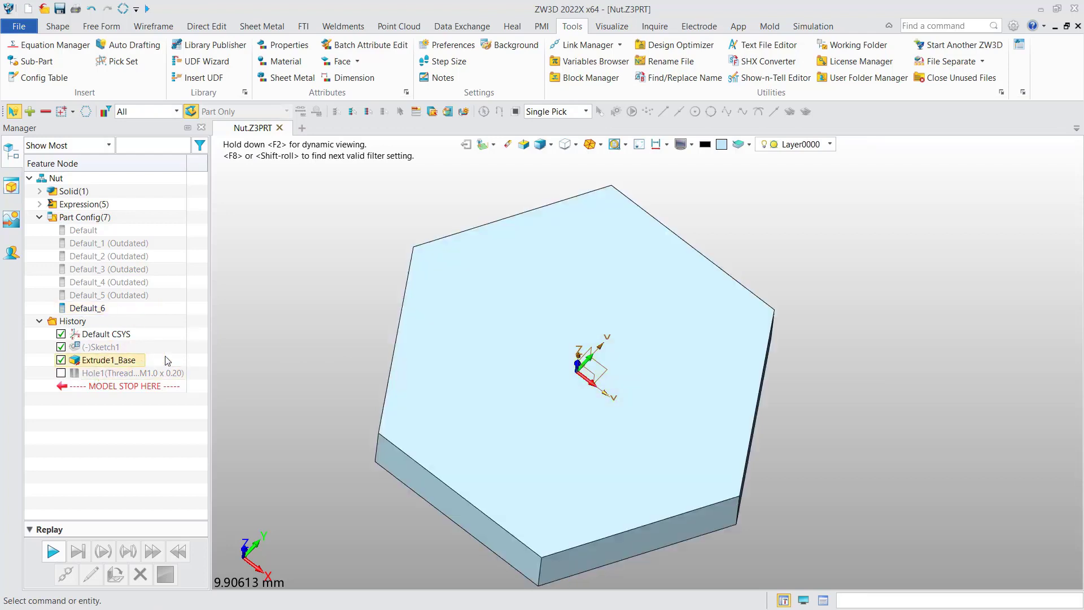
# Reopen the config table and remove Hole1 from the controlled history items.
pyautogui.click(40, 77)
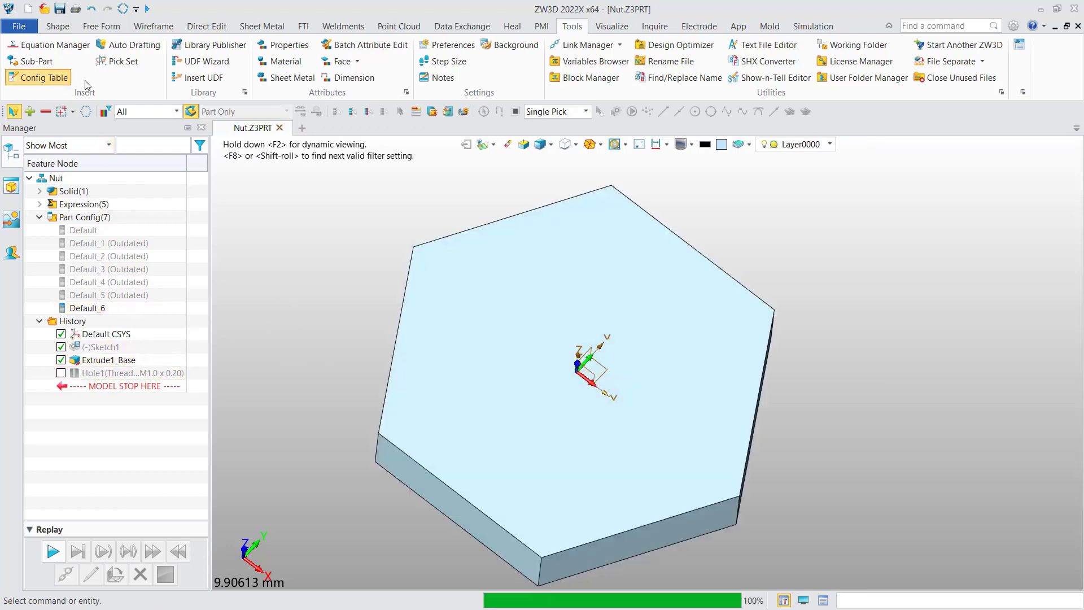
pyautogui.click(232, 258)
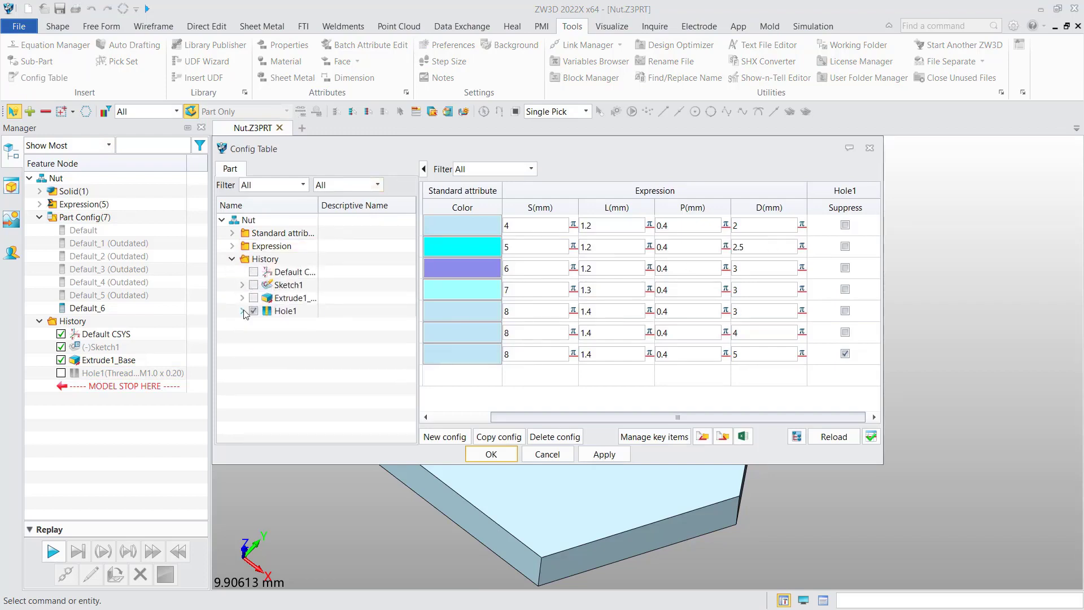
pyautogui.click(253, 312)
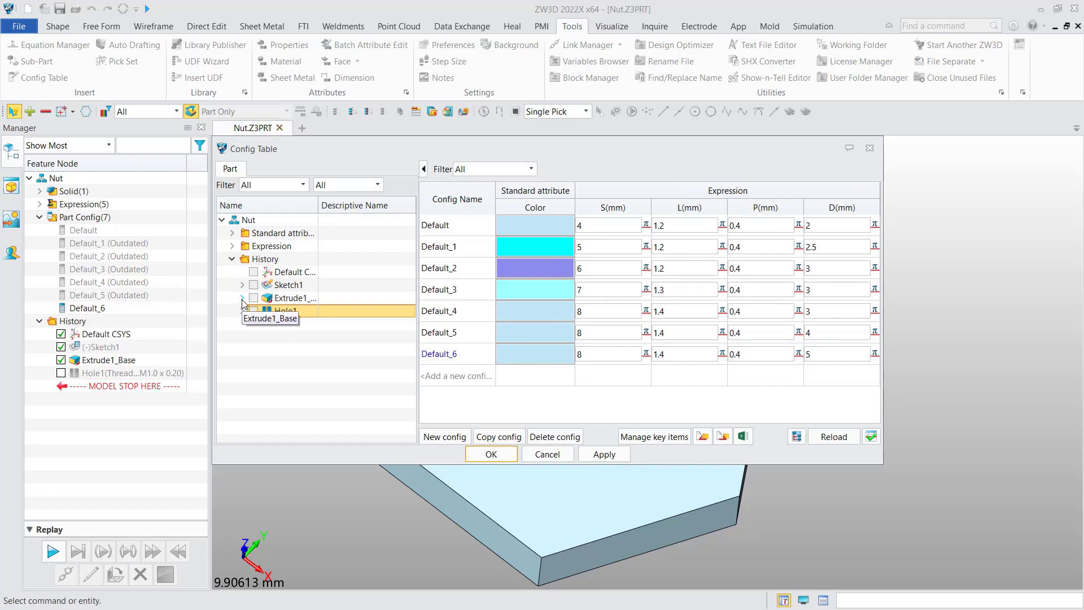
# Add the Extrude1_Base_d3 dimension to the config table, set it to 2 mm for Default_6 and accept the table.
pyautogui.click(242, 298)
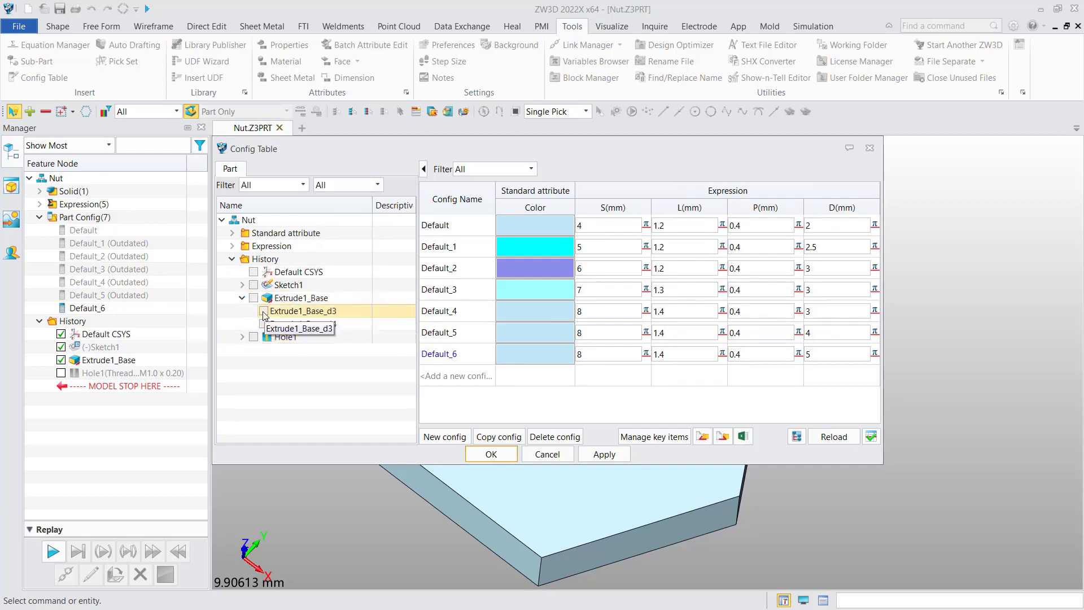
pyautogui.click(264, 311)
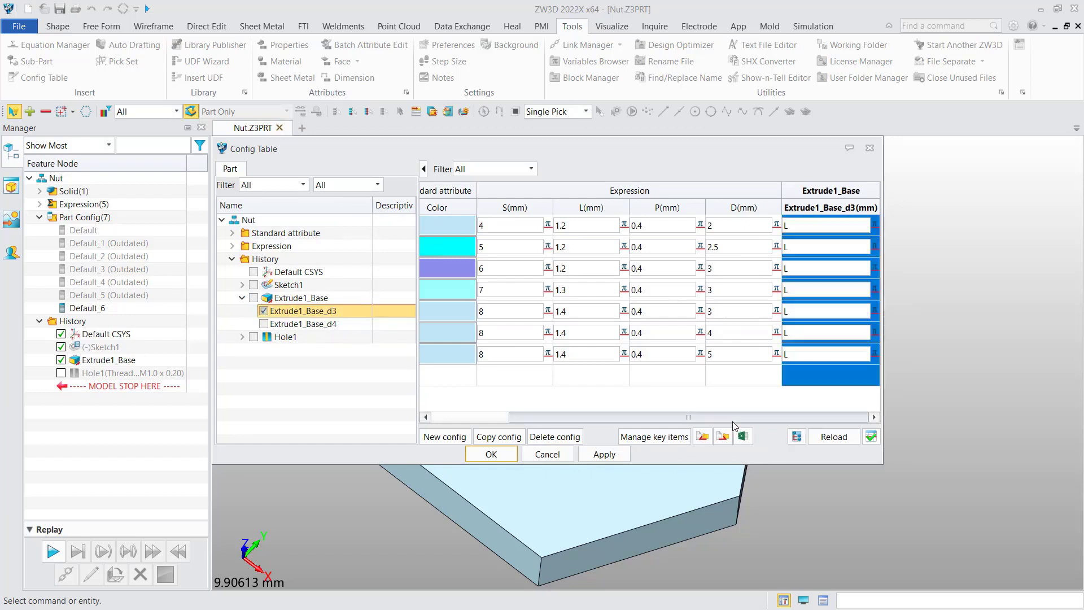
pyautogui.click(808, 225)
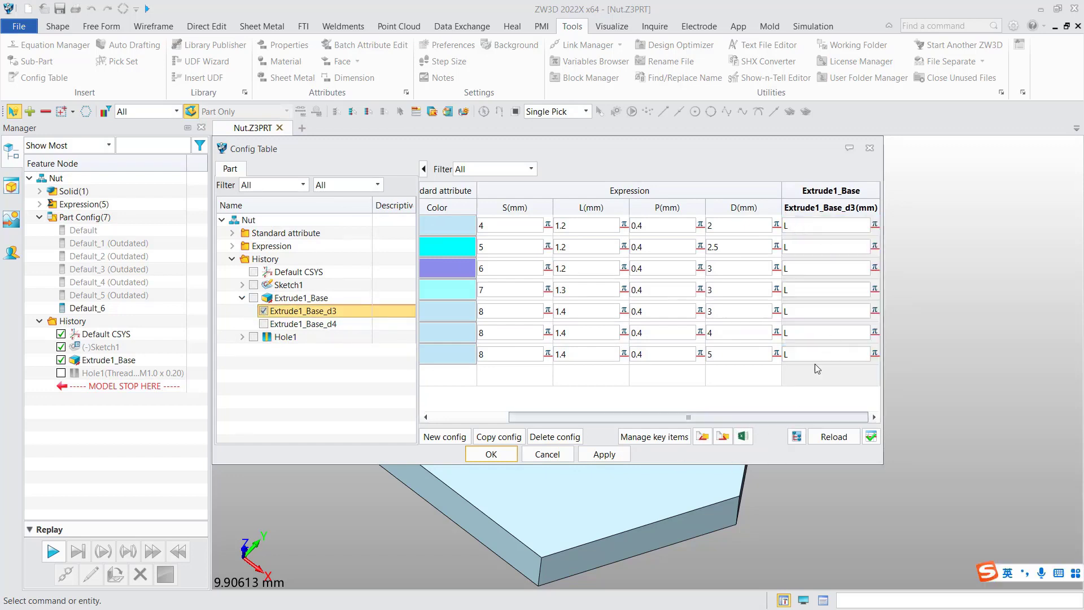
pyautogui.click(785, 354)
pyautogui.write('2')
pyautogui.click(491, 454)
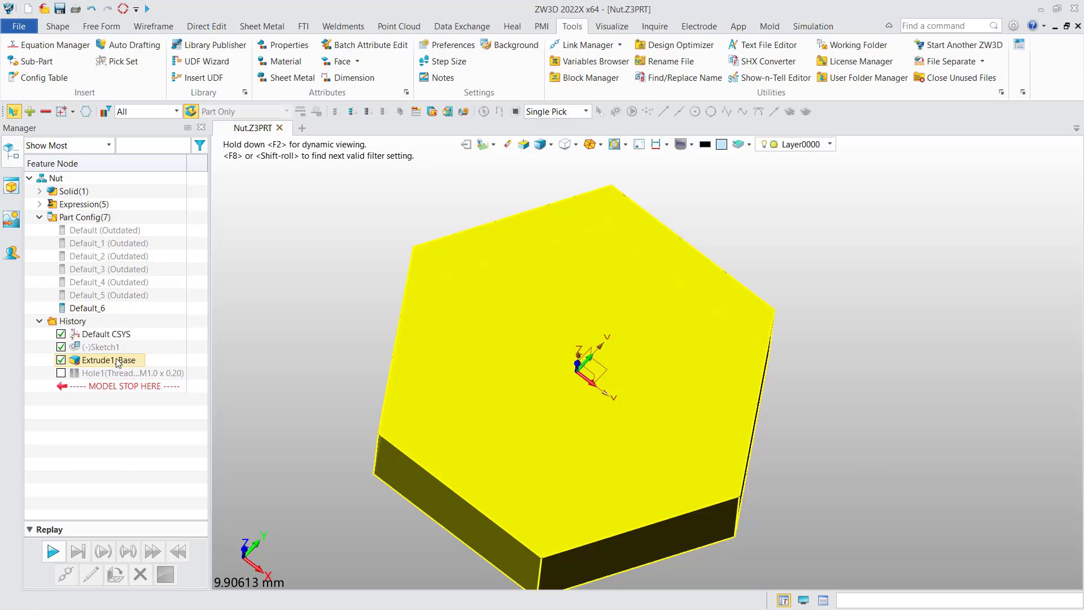
# Check the end distance in the definition of Extrude1_Base, leaving the feature unchanged.
pyautogui.doubleClick(107, 361)
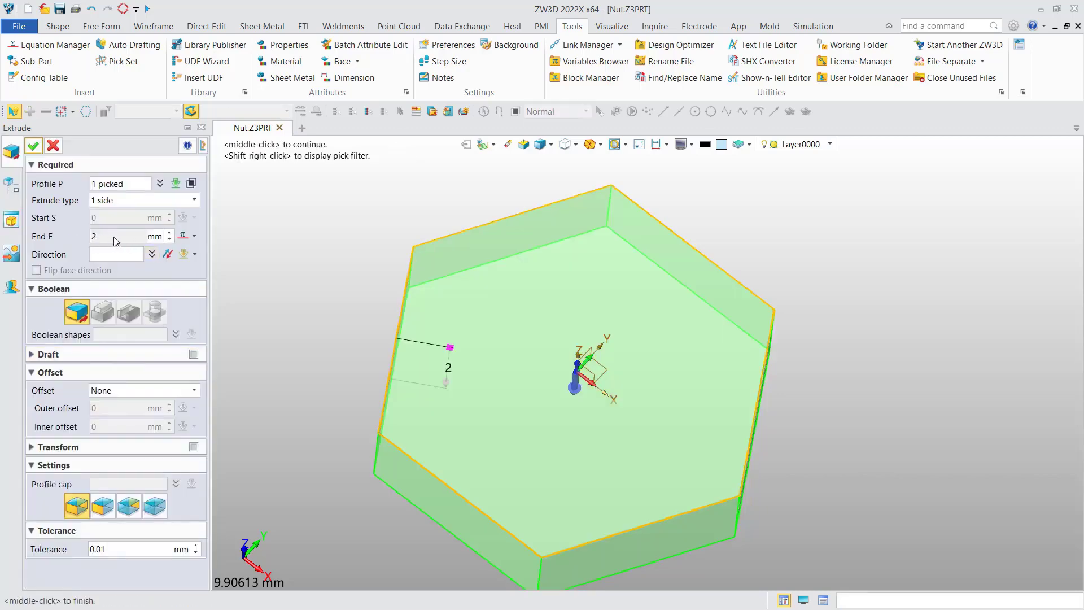
pyautogui.click(54, 145)
# Reopen the config table, remove Extrude1_Base_d3 from it and collapse the history items.
pyautogui.click(40, 79)
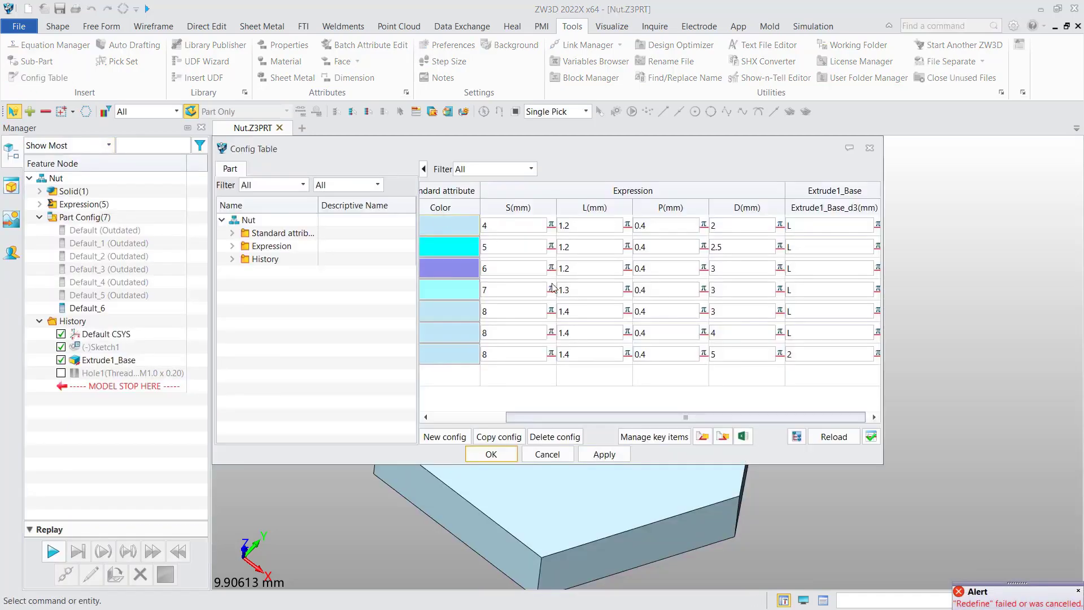
pyautogui.click(232, 259)
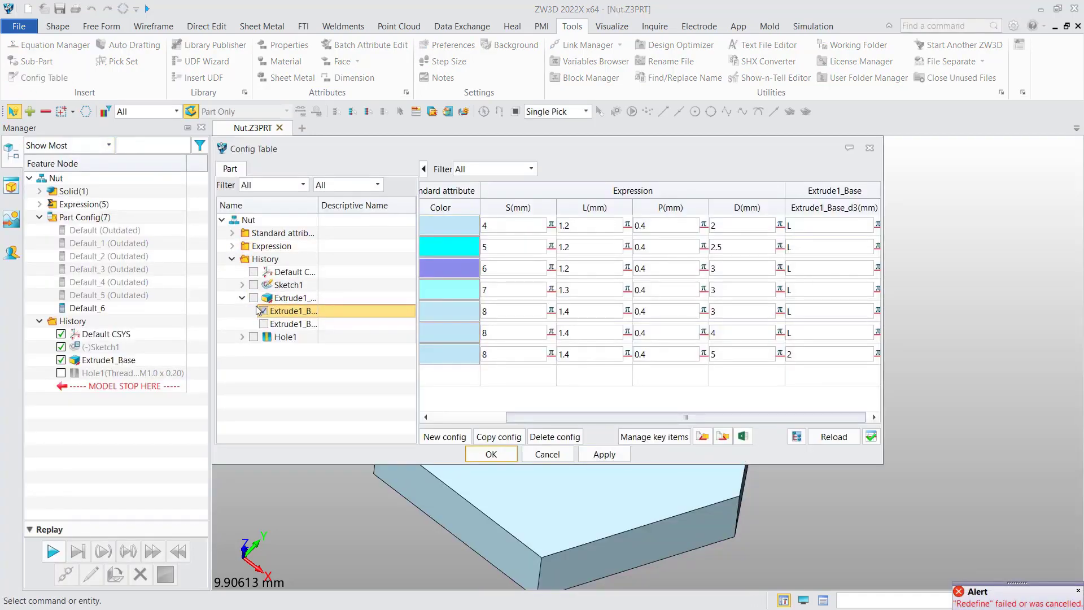
pyautogui.click(242, 298)
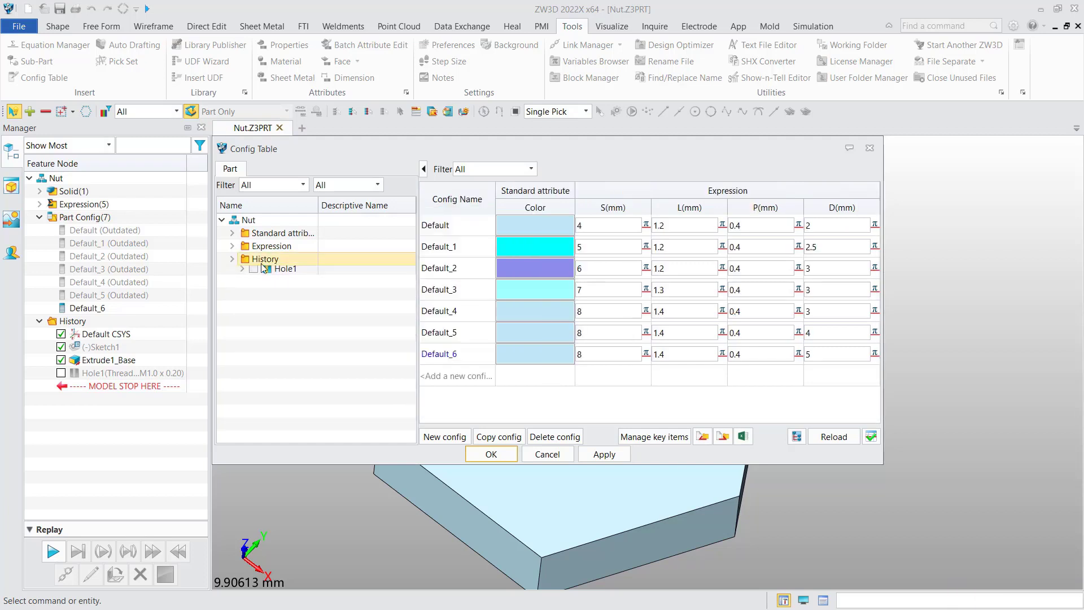
pyautogui.click(232, 260)
pyautogui.moveTo(317, 198); pyautogui.dragTo(309, 197)
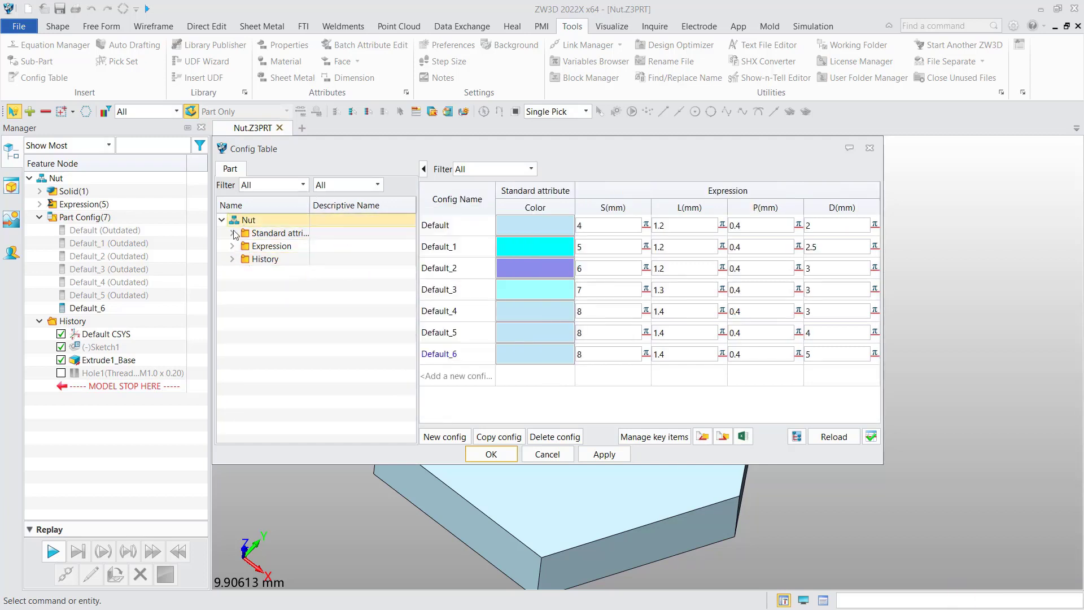
# Delete the Default_5 configuration from the config table.
pyautogui.moveTo(624, 151); pyautogui.dragTo(594, 181)
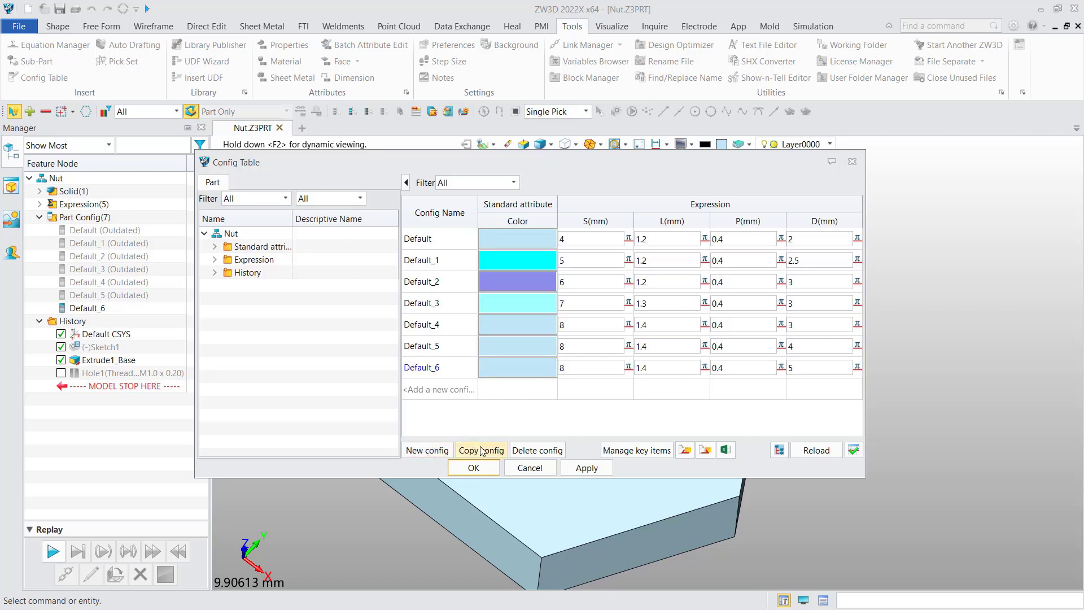
pyautogui.click(439, 369)
pyautogui.click(440, 346)
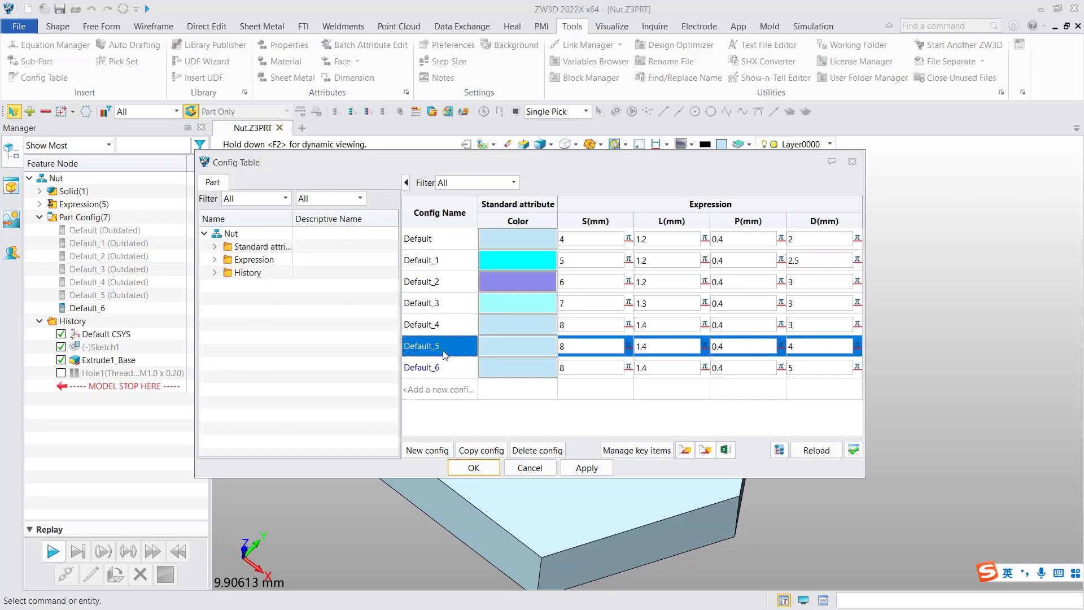
pyautogui.click(537, 450)
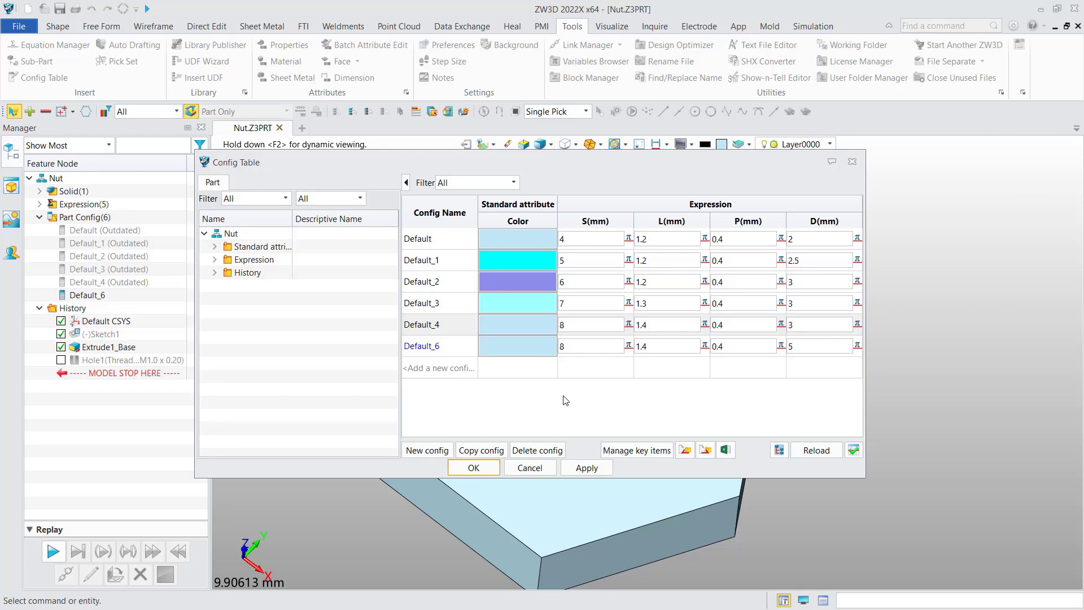
# Mark the S and L expression columns of the config table as key items.
pyautogui.click(600, 224)
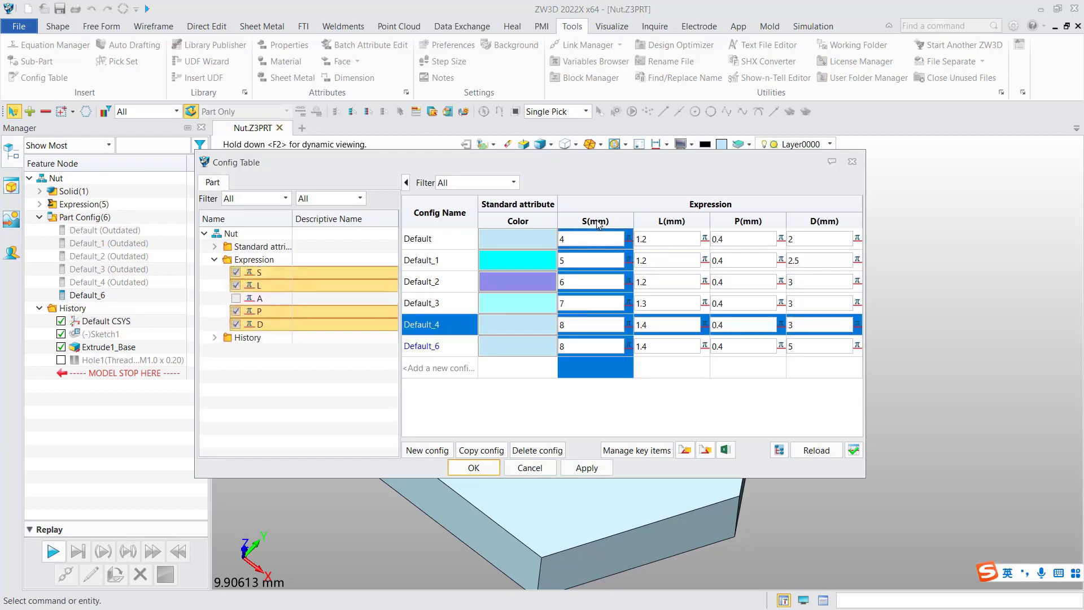
pyautogui.click(598, 224)
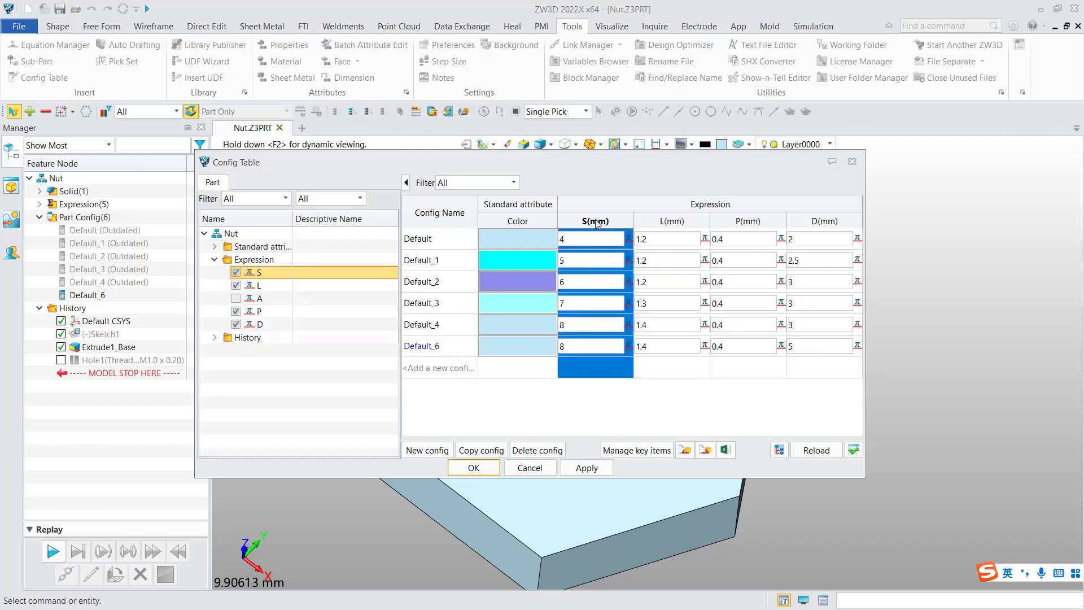
pyautogui.rightClick(598, 223)
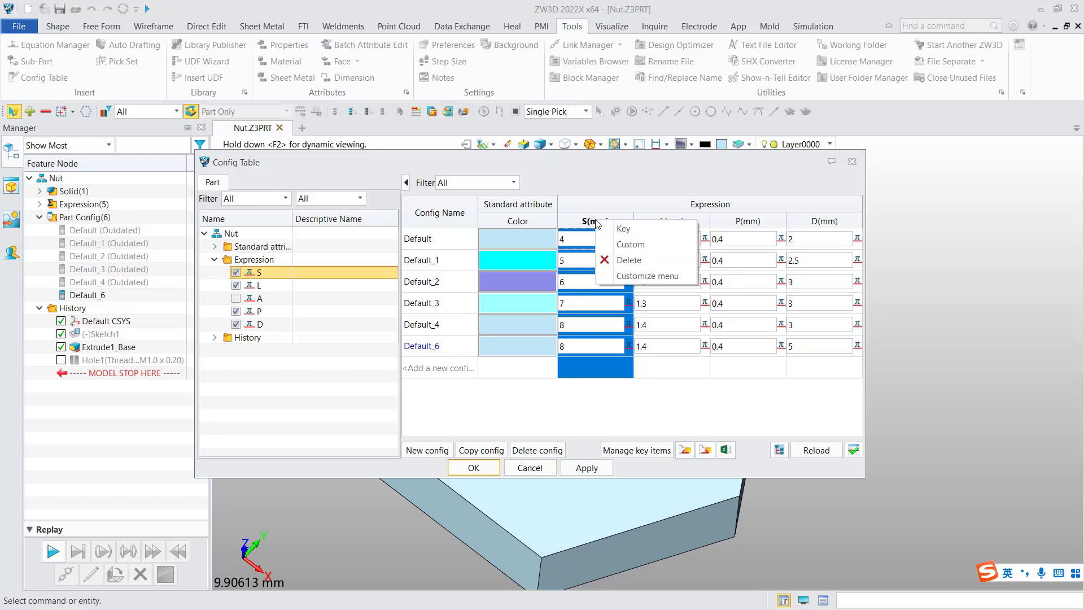
pyautogui.click(643, 235)
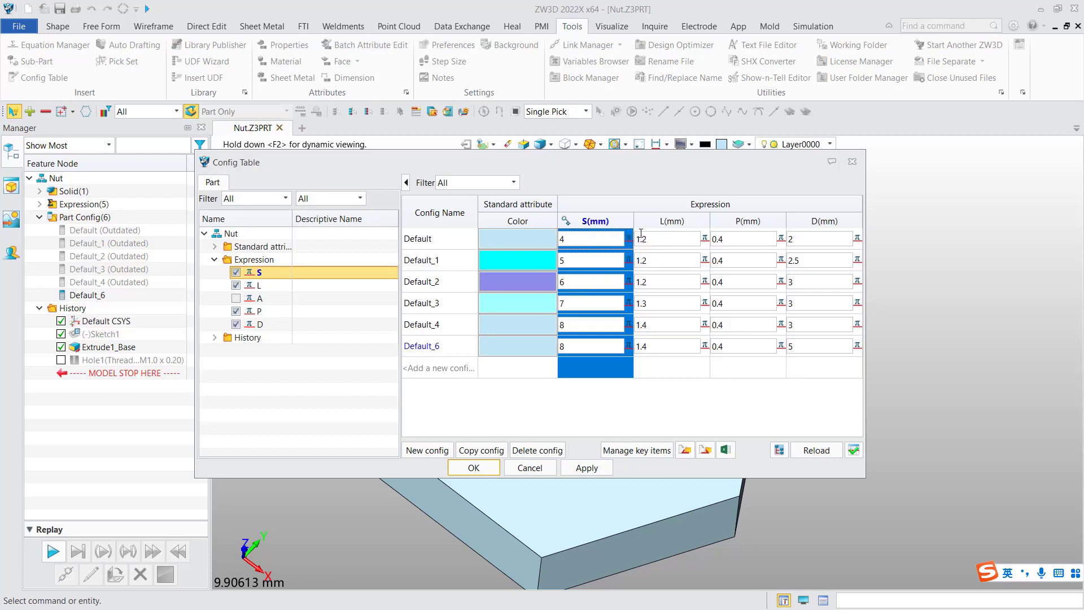
pyautogui.rightClick(685, 226)
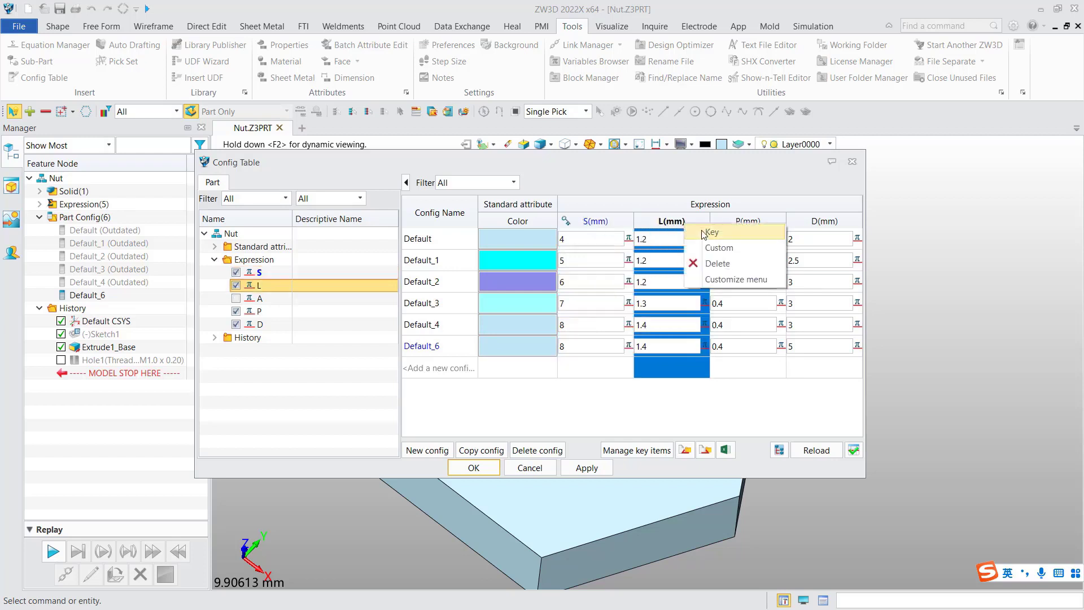
pyautogui.click(704, 234)
# Mark the D expression column of the config table as a custom item.
pyautogui.rightClick(819, 221)
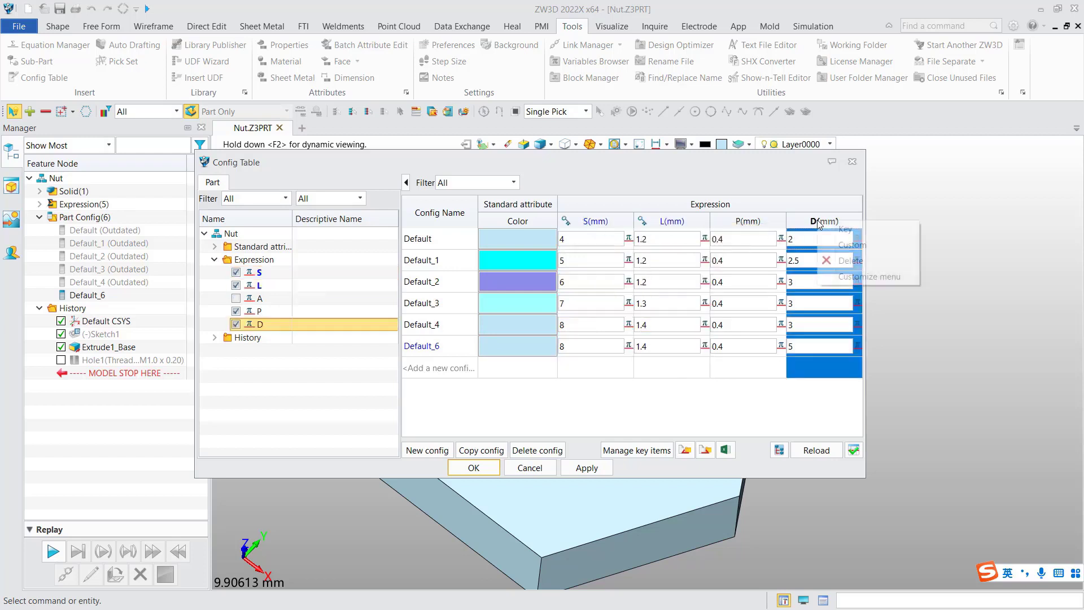
pyautogui.click(843, 246)
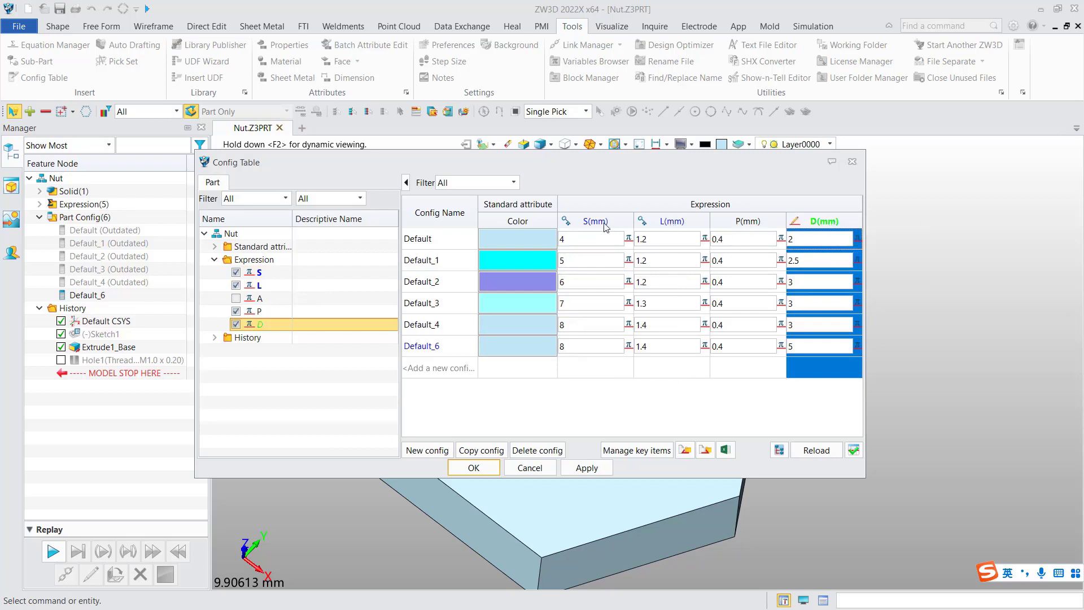
pyautogui.click(708, 404)
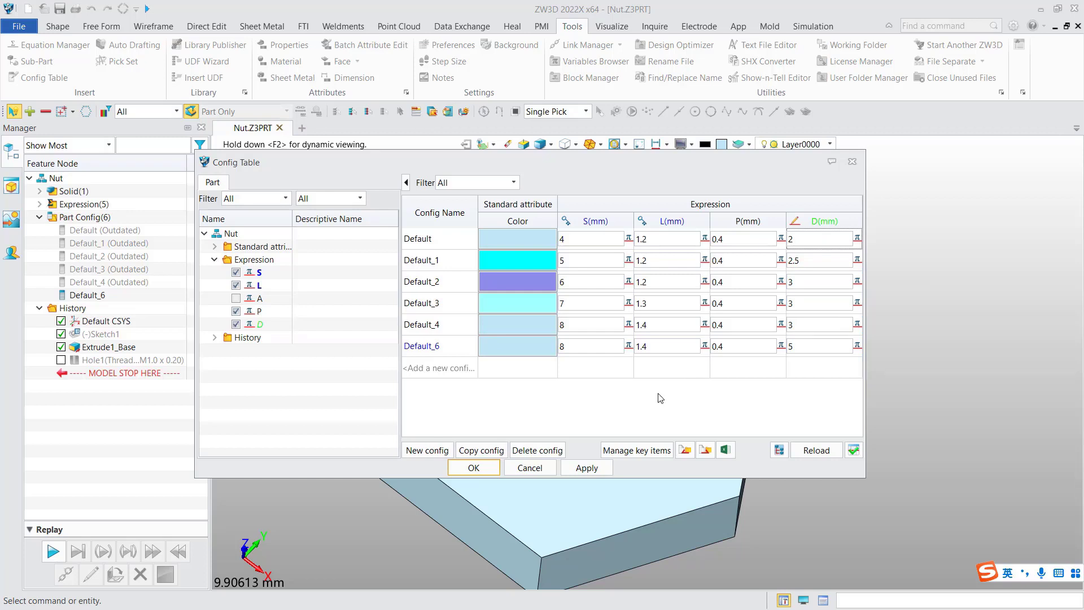